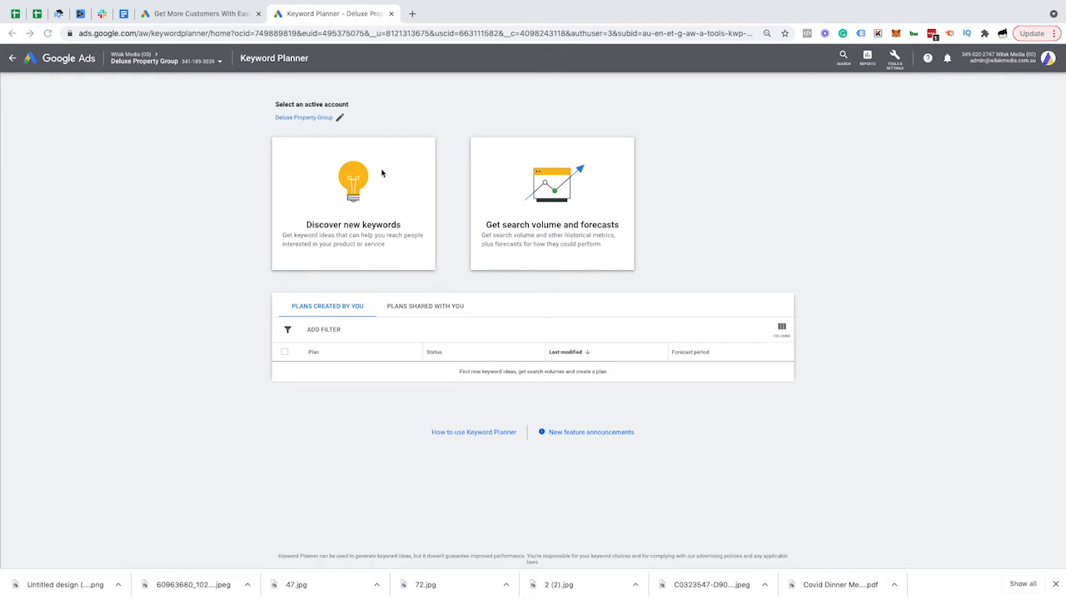
# Start discovering new keywords and change the target location from Australia to Brisbane, Queensland, Australia
pyautogui.click(353, 202)
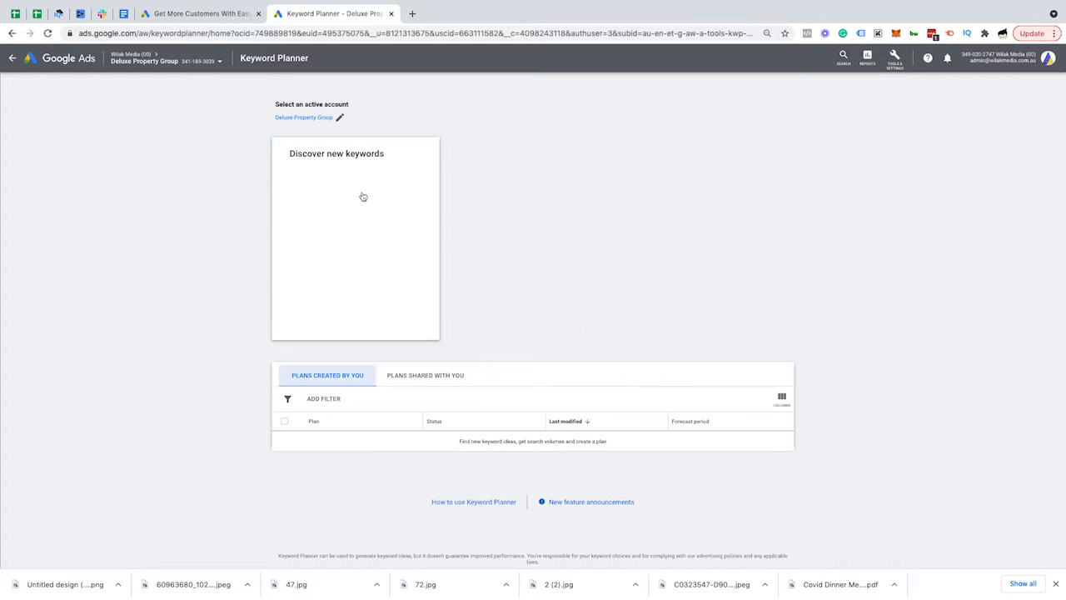
pyautogui.click(366, 233)
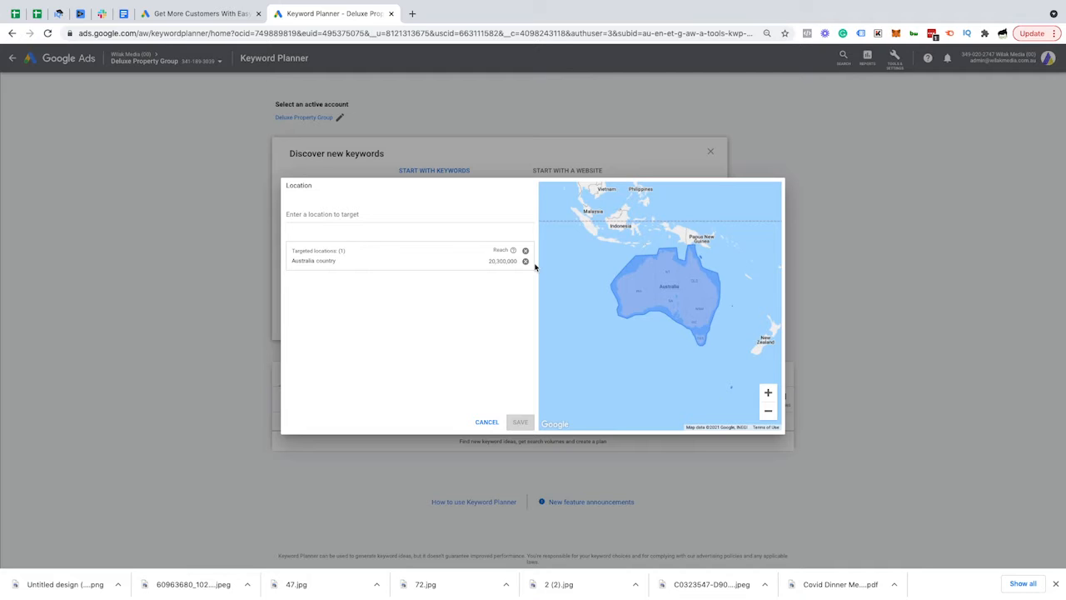
pyautogui.click(379, 213)
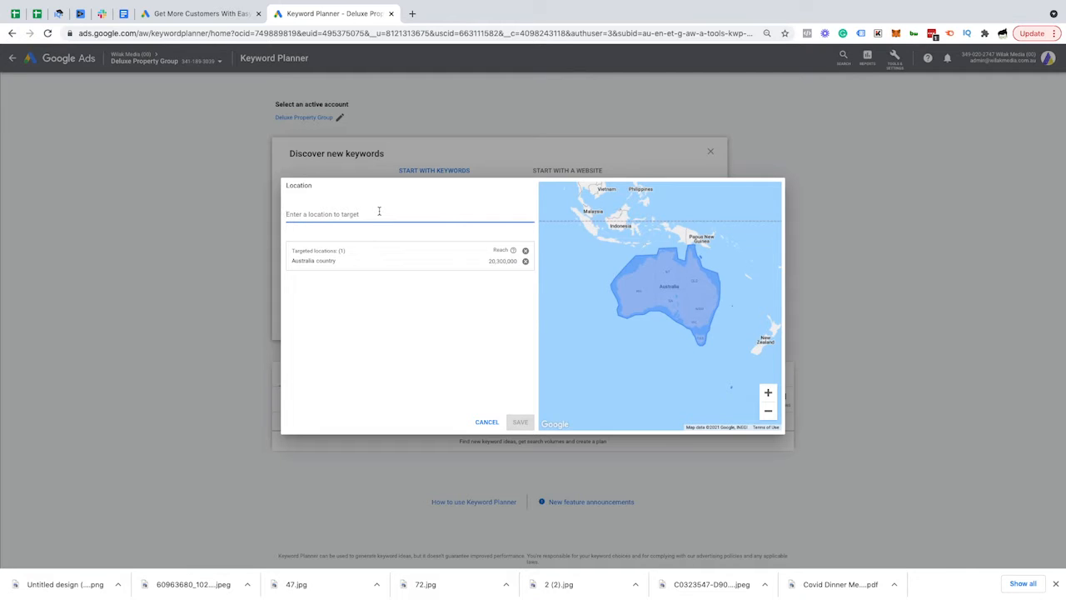
pyautogui.write('bris')
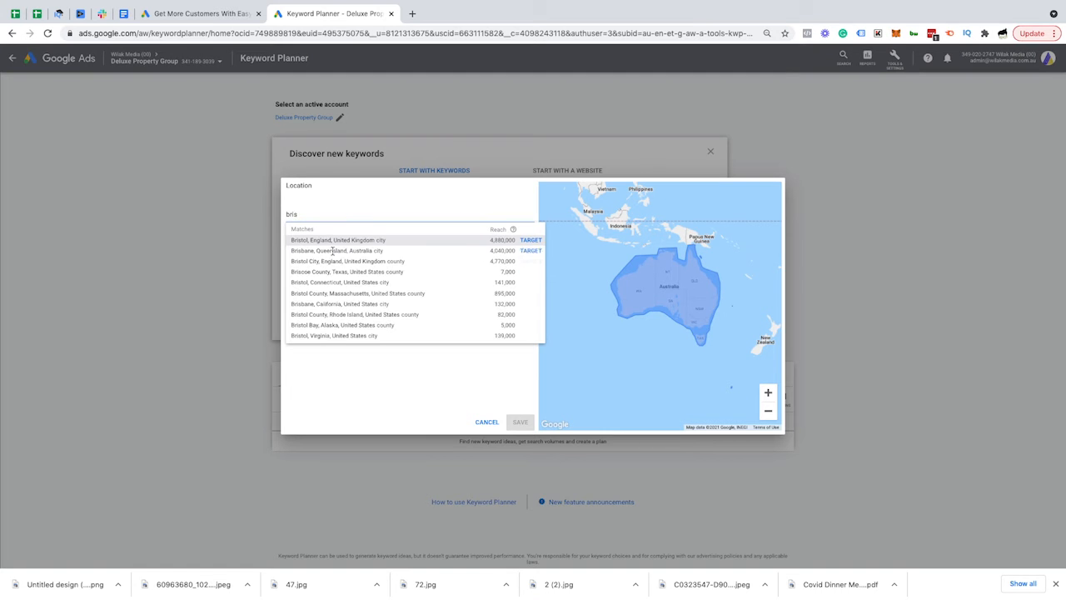
pyautogui.click(530, 249)
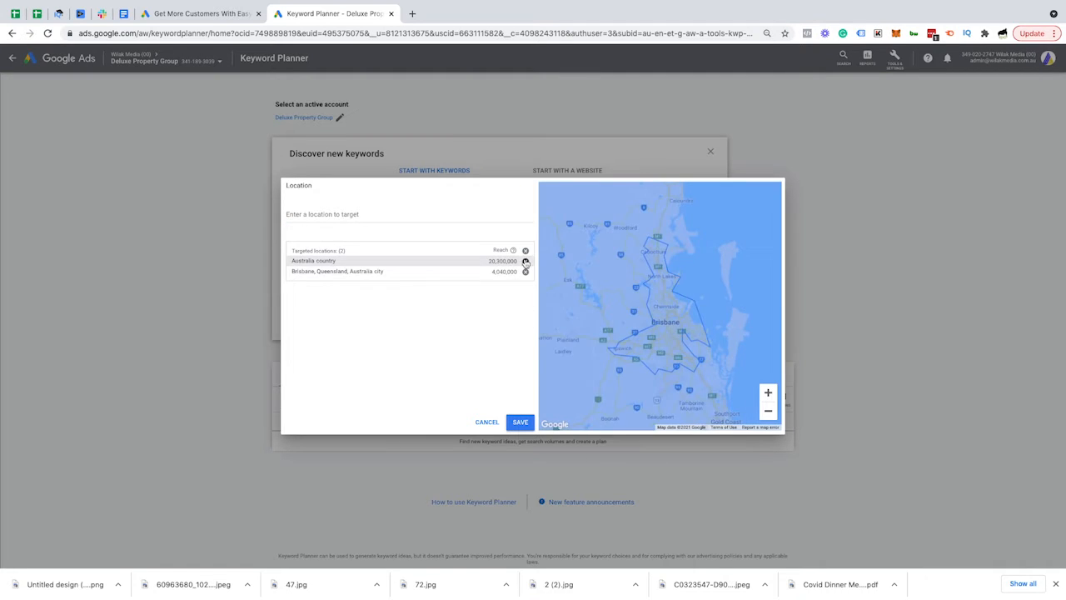
pyautogui.click(524, 261)
pyautogui.click(523, 422)
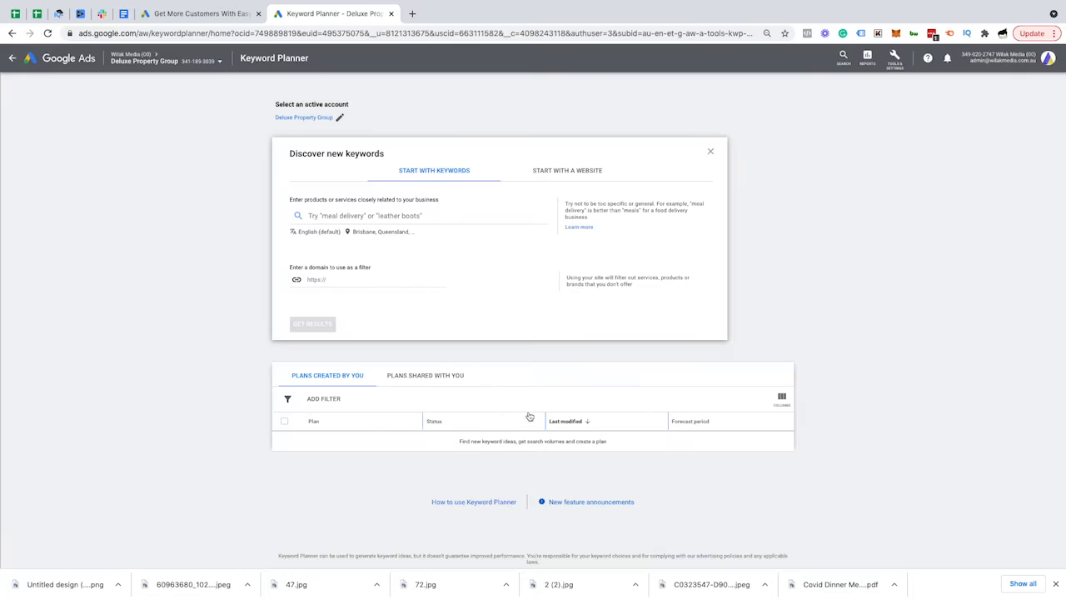
# Get keyword ideas for "custom homes brisbane"
pyautogui.click(381, 217)
pyautogui.write('custom homes brisbane')
pyautogui.press('Return')
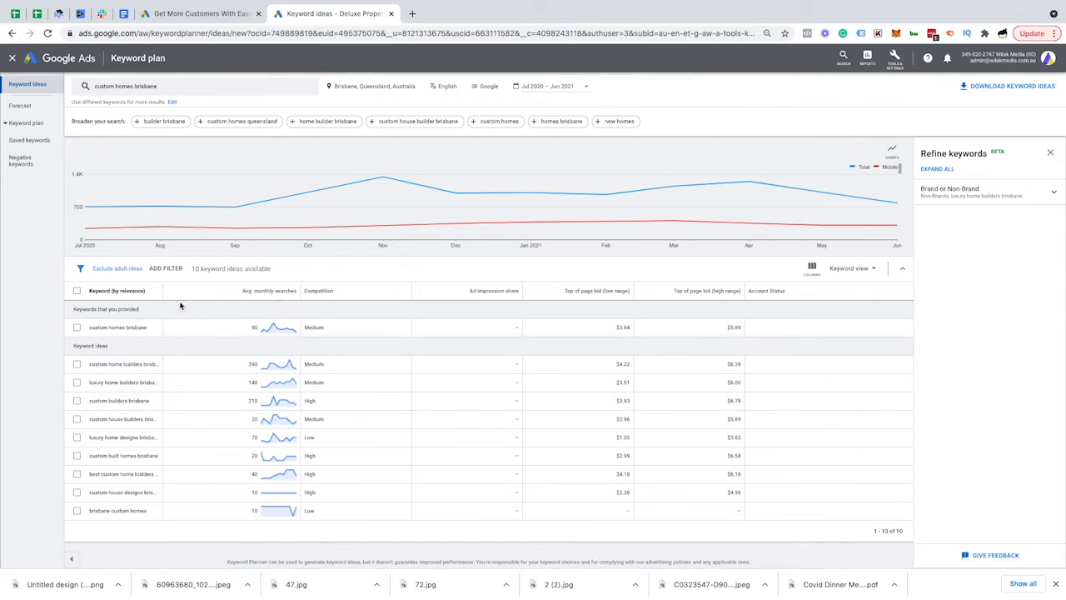
# Widen the Keyword column and examine the custom and luxury home builders brisbane ideas, including the low-range top-of-page bid
pyautogui.moveTo(163, 291); pyautogui.dragTo(197, 300)
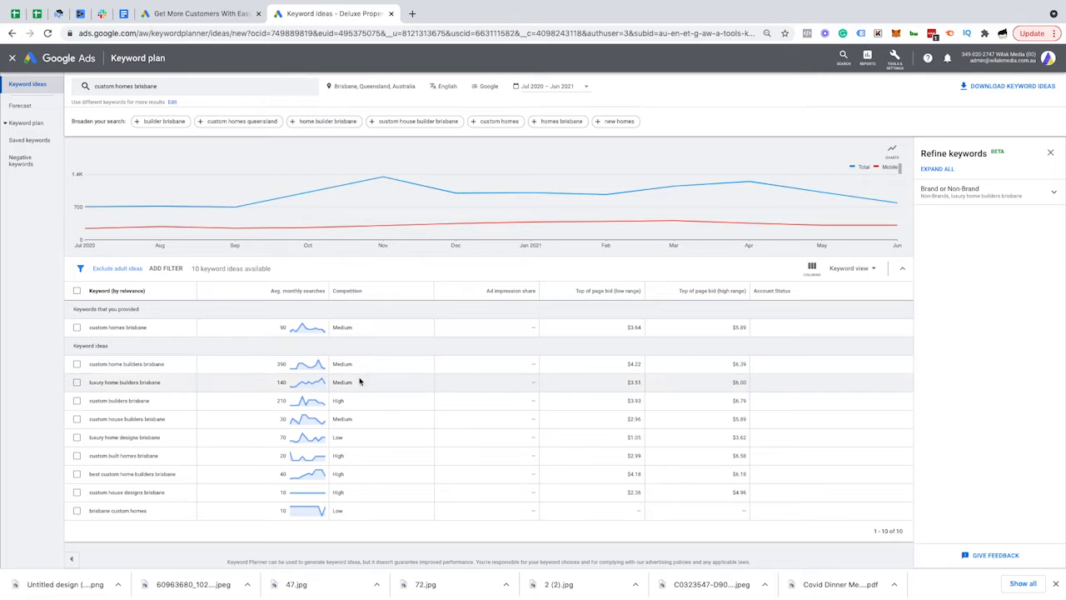
pyautogui.tripleClick(152, 364)
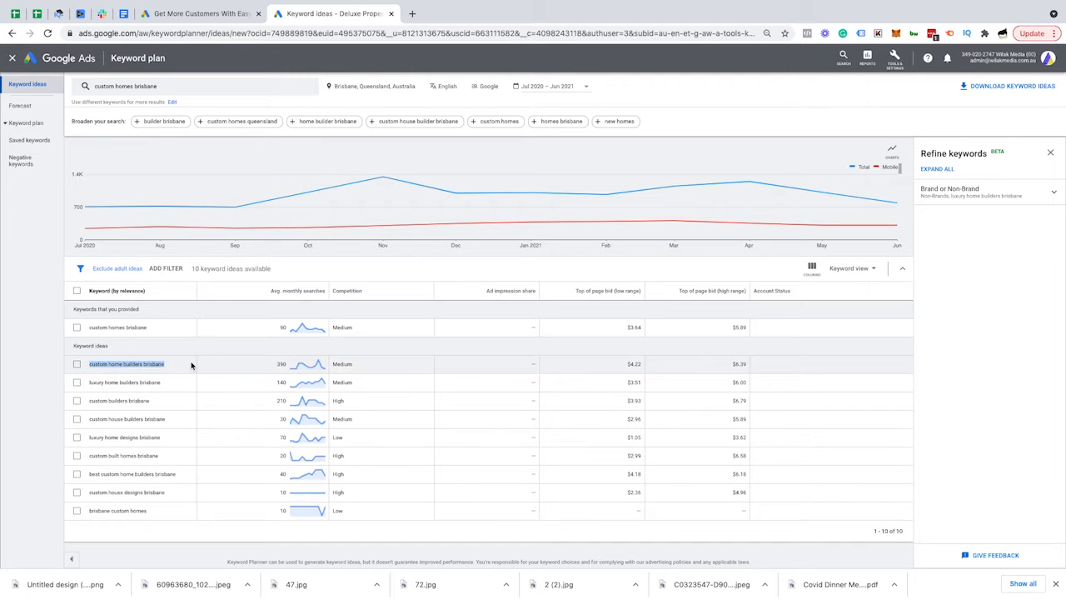
pyautogui.click(149, 380)
pyautogui.tripleClick(148, 381)
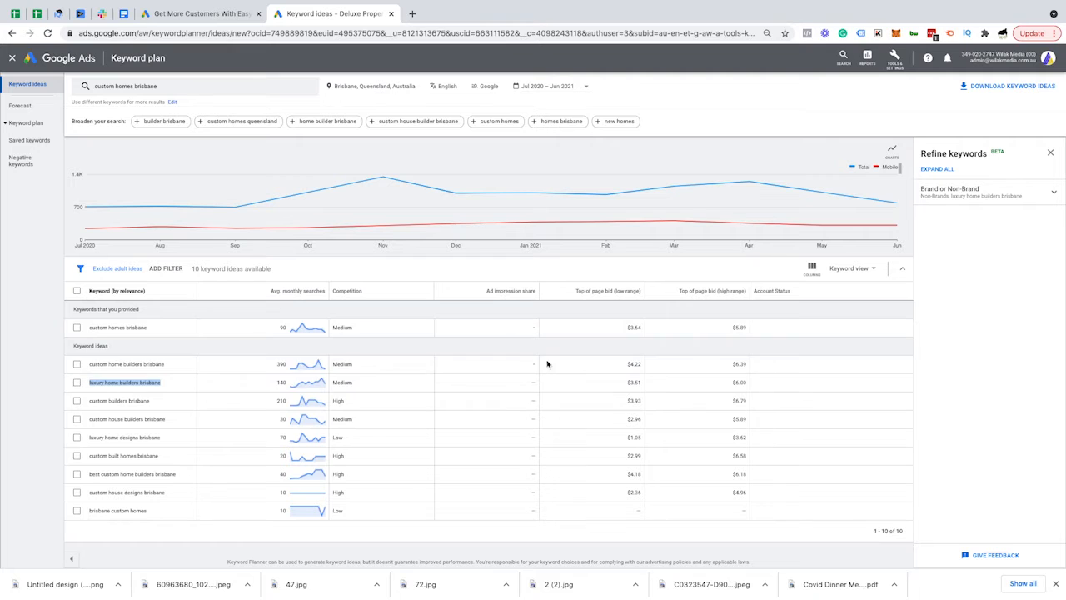
pyautogui.doubleClick(635, 364)
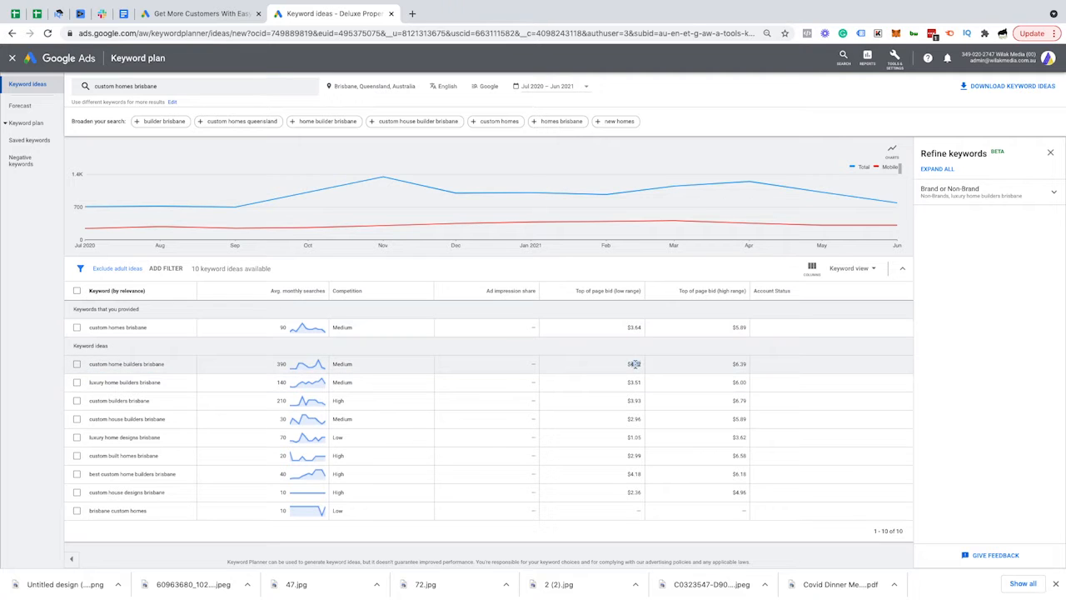
pyautogui.click(631, 367)
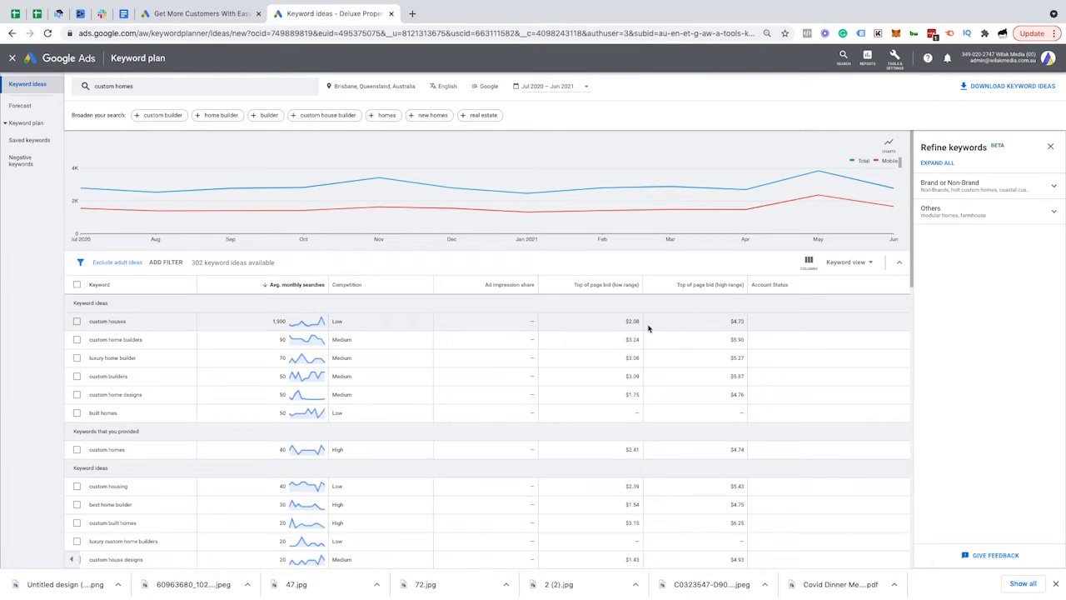
# Examine the monthly searches and top-of-page bids of the keyword ideas for "custom homes"
pyautogui.scroll(-1, 207, 392)
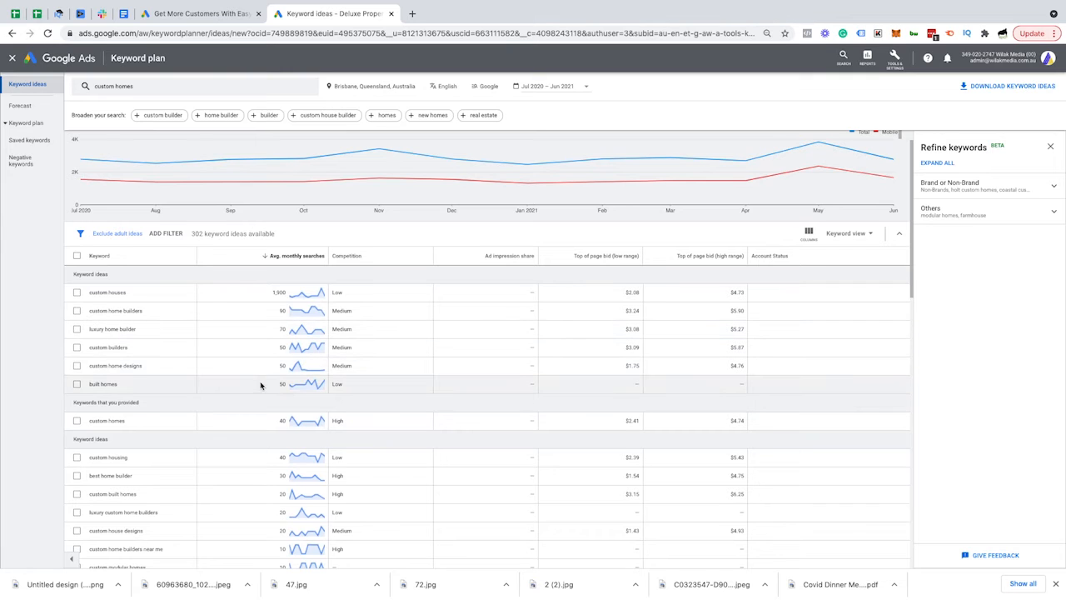
pyautogui.scroll(-1, 278, 383)
pyautogui.scroll(-1, 609, 395)
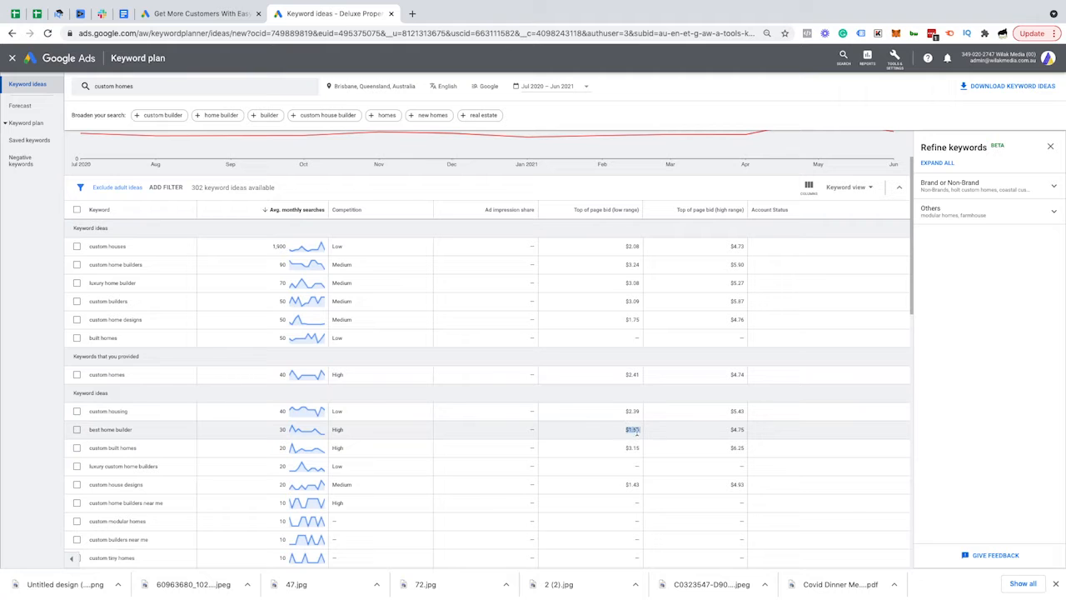
pyautogui.scroll(-1, 149, 434)
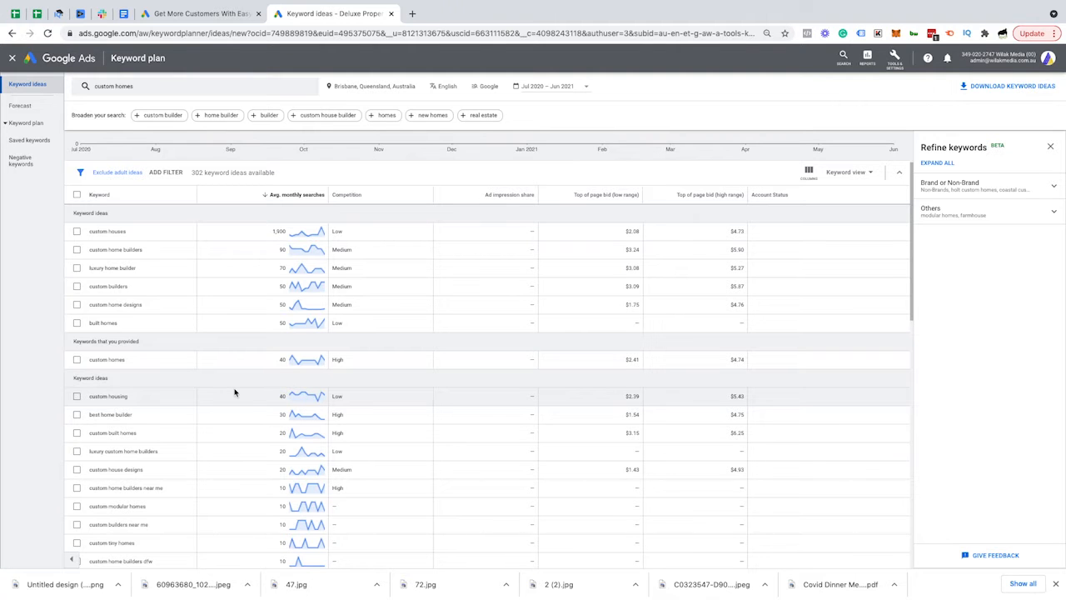
# Replace the "custom homes" search term with a coach-related keyword and get its keyword ideas
pyautogui.click(171, 88)
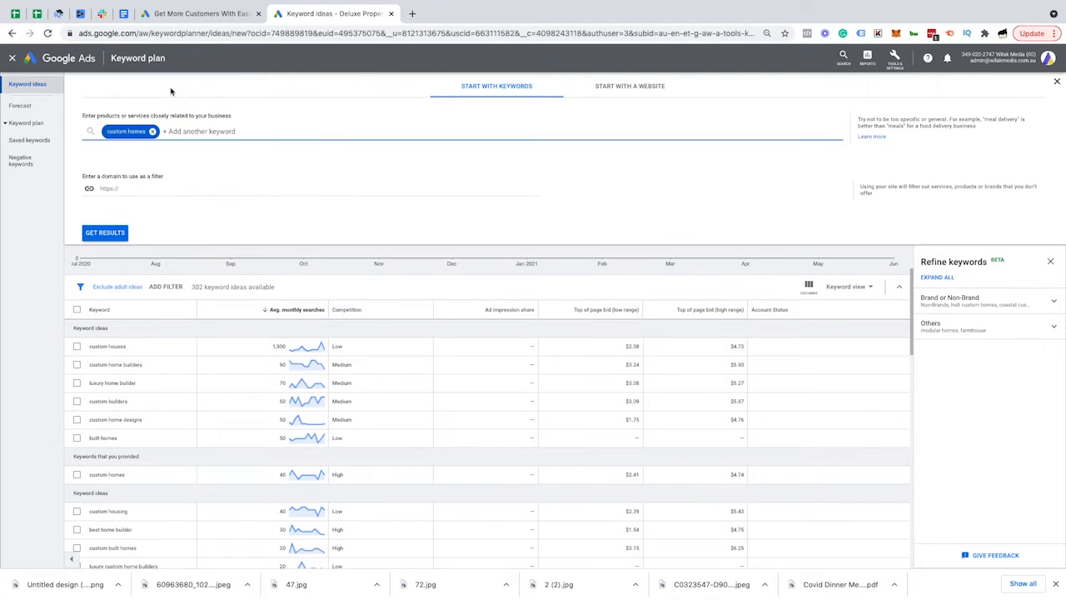
pyautogui.press('BackSpace')
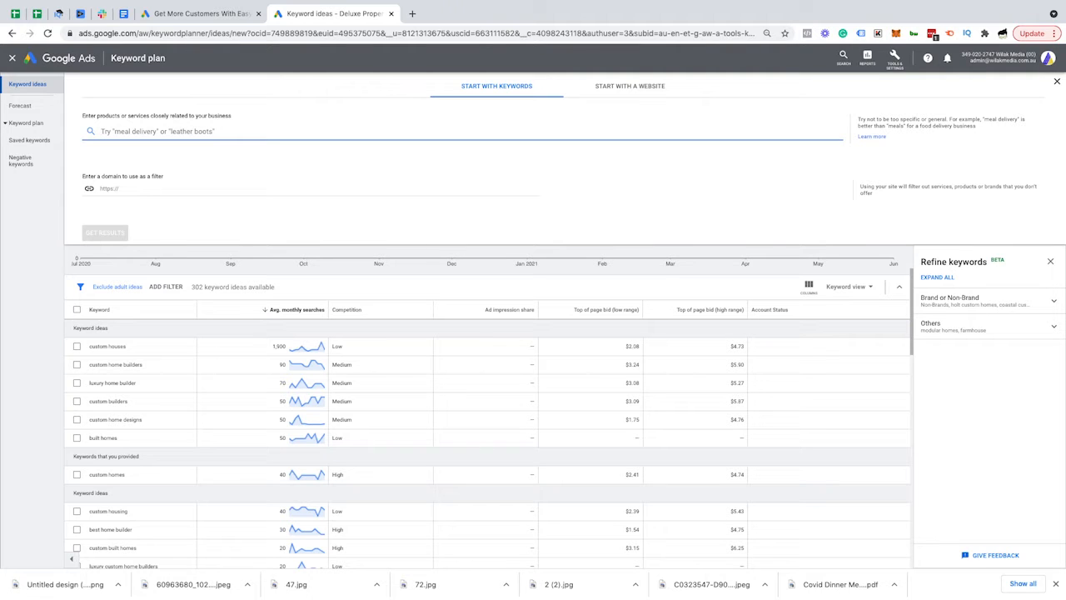
pyautogui.write('br')
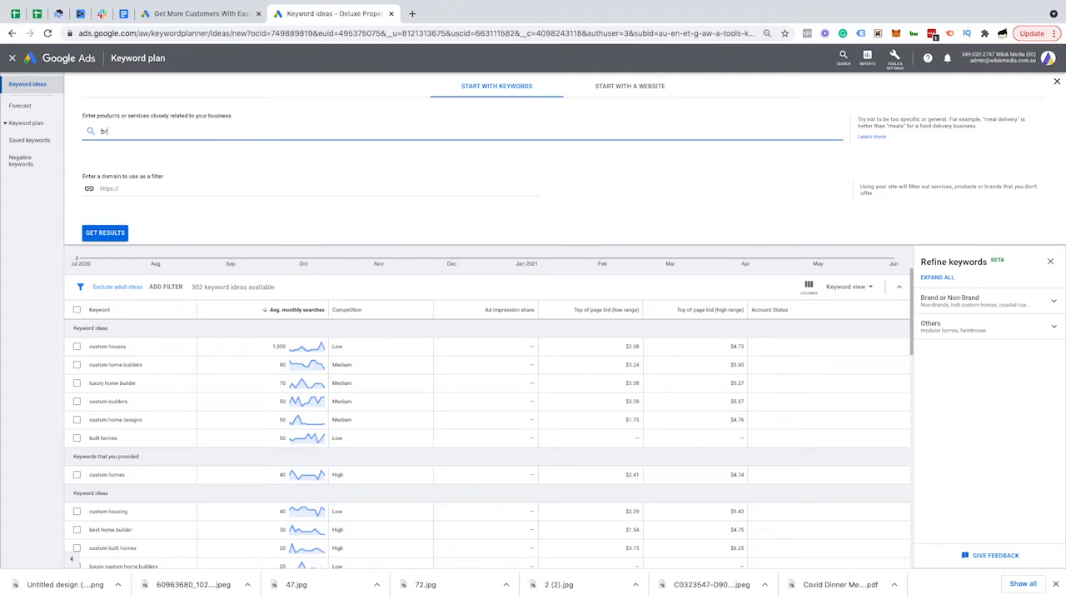
pyautogui.write('rth coach')
pyautogui.press('Return')
pyautogui.moveTo(113, 207); pyautogui.dragTo(107, 229)
pyautogui.click(105, 233)
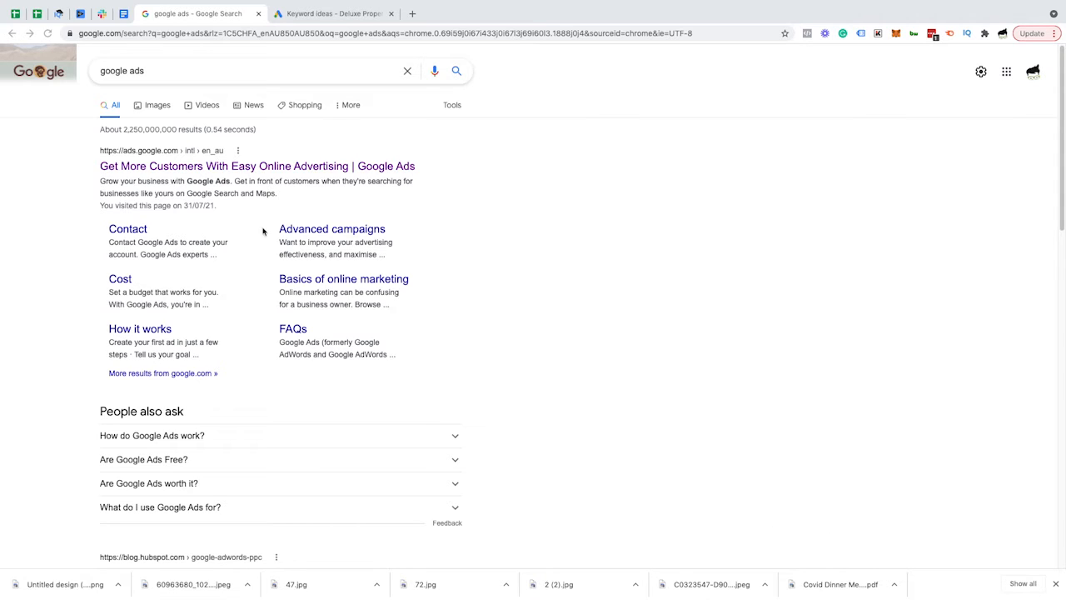
# Open Google Ads from the search results and discover new keywords for "custom home builder" in Keyword Planner
pyautogui.click(248, 167)
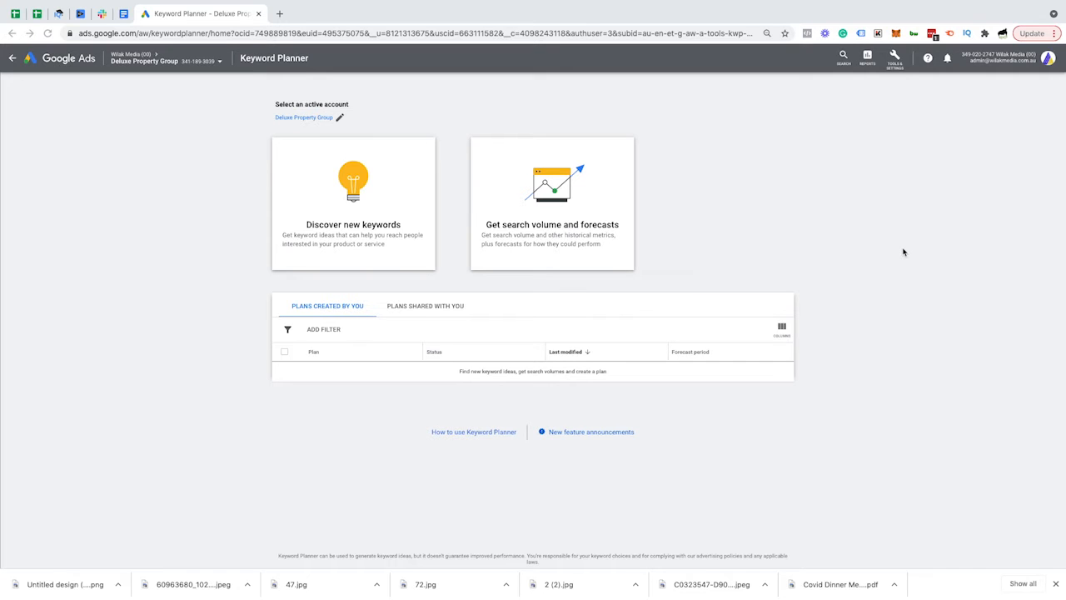
pyautogui.click(342, 214)
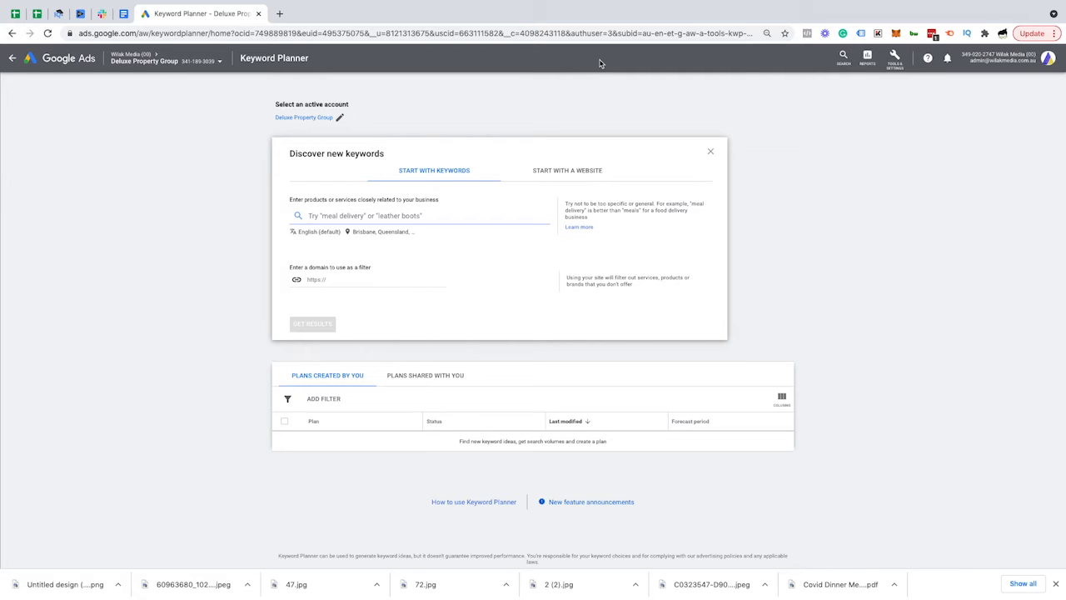
pyautogui.write('custom ')
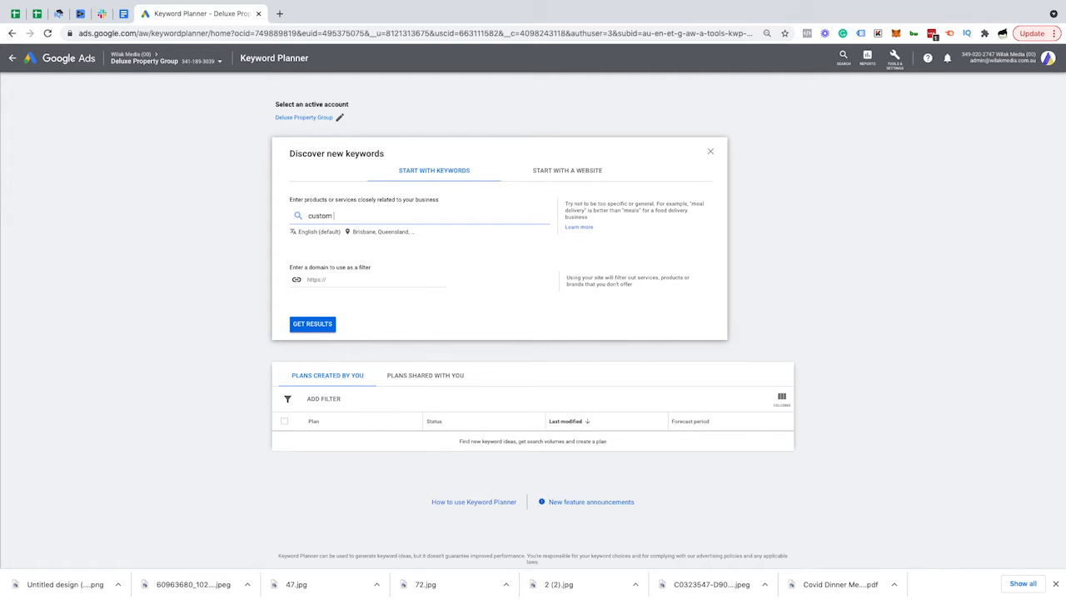
pyautogui.write('home builder')
pyautogui.click(313, 324)
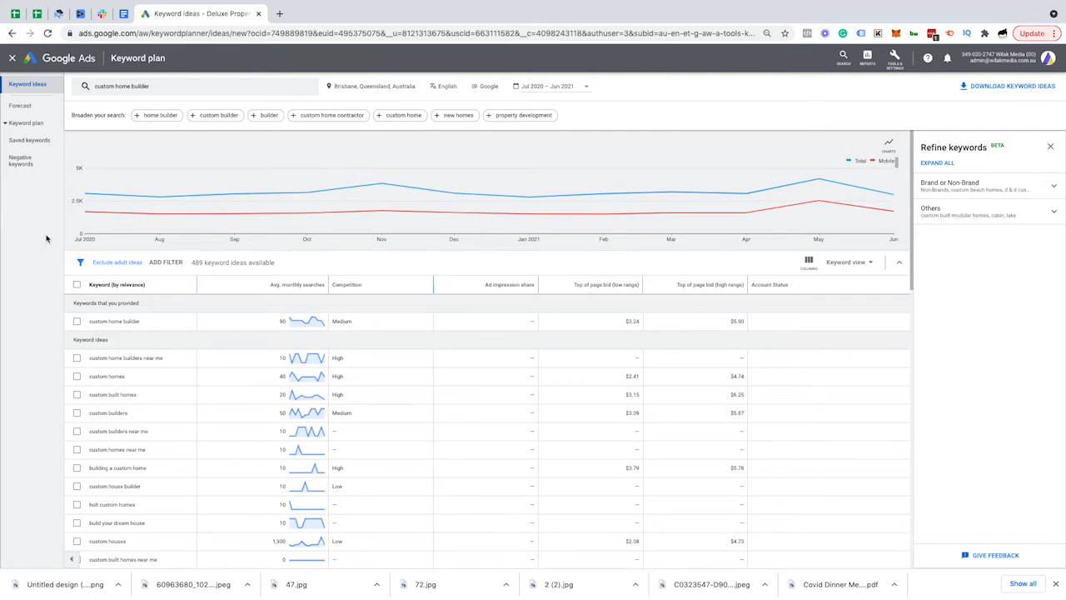
# Sort the keyword ideas by average monthly searches, highest first
pyautogui.scroll(-1, 171, 466)
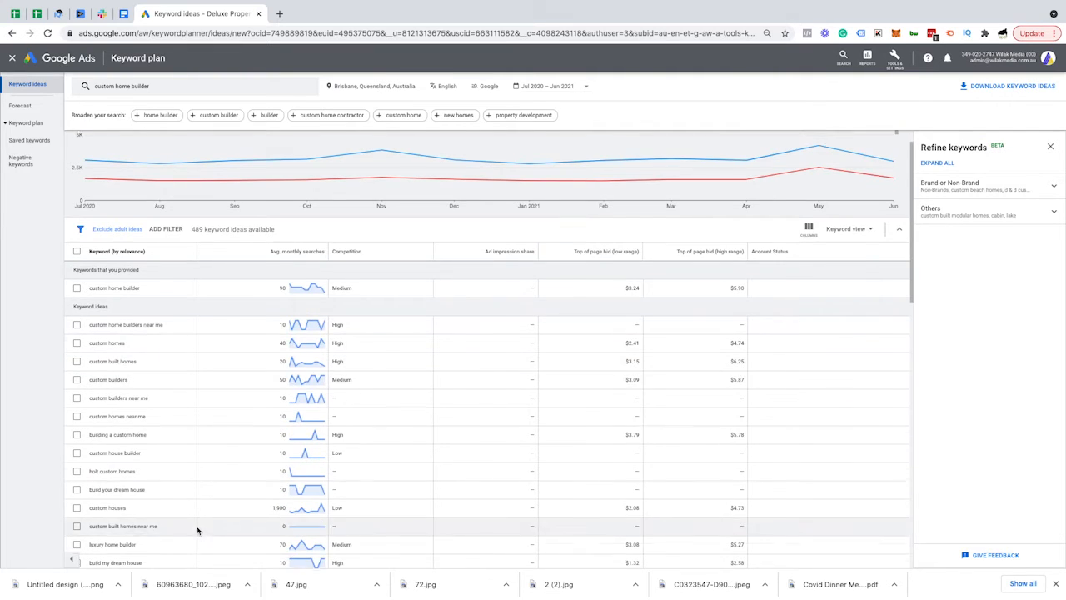
pyautogui.scroll(1, 170, 466)
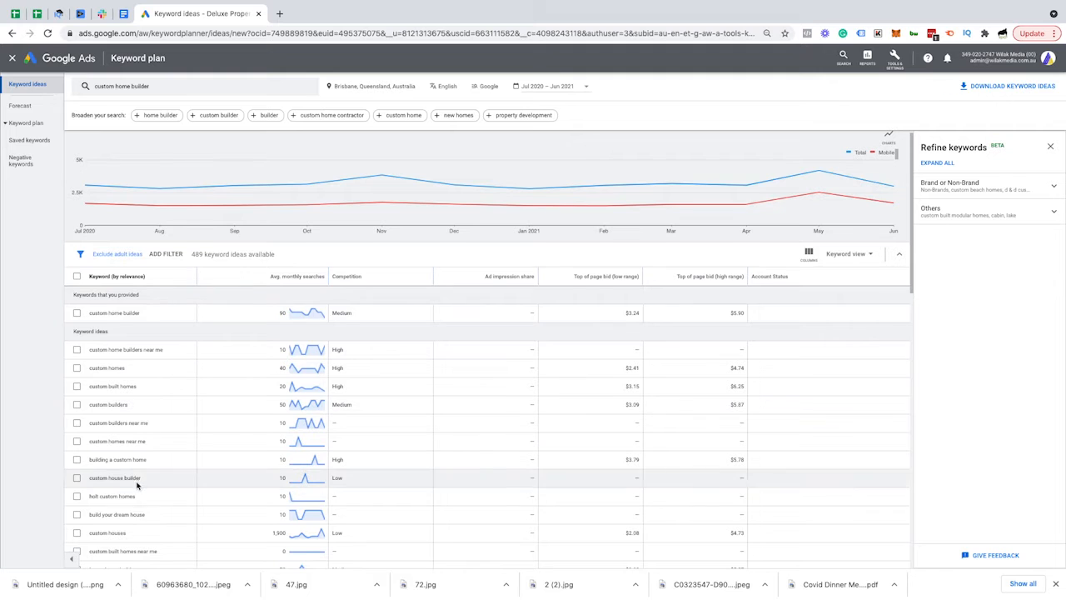
pyautogui.click(273, 275)
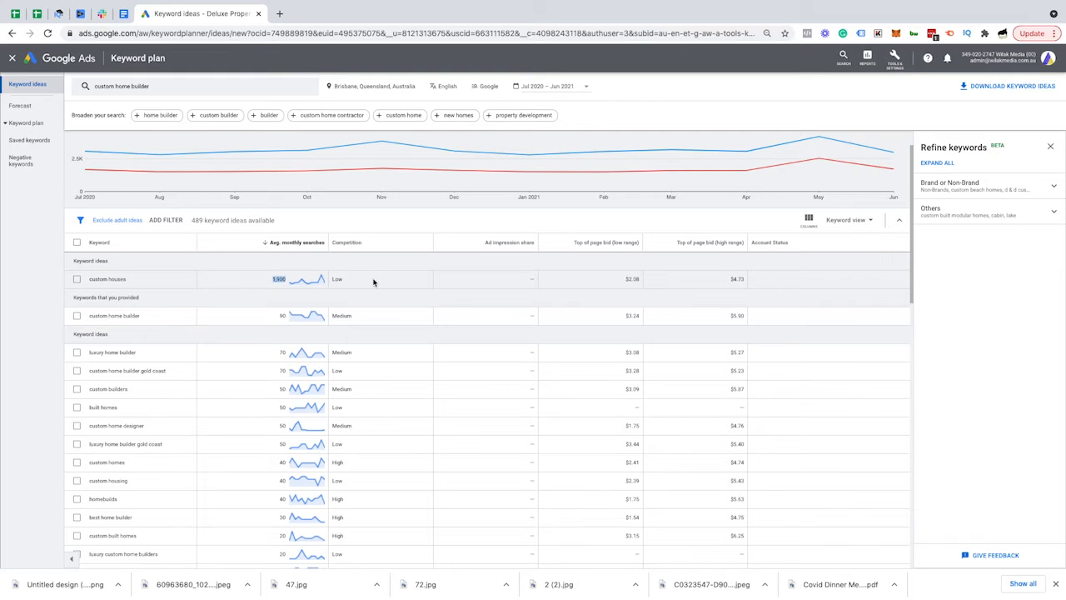
# Examine the low and high top-of-page bids for the "custom houses" keyword
pyautogui.doubleClick(632, 278)
pyautogui.click(731, 281)
pyautogui.doubleClick(632, 278)
pyautogui.click(862, 282)
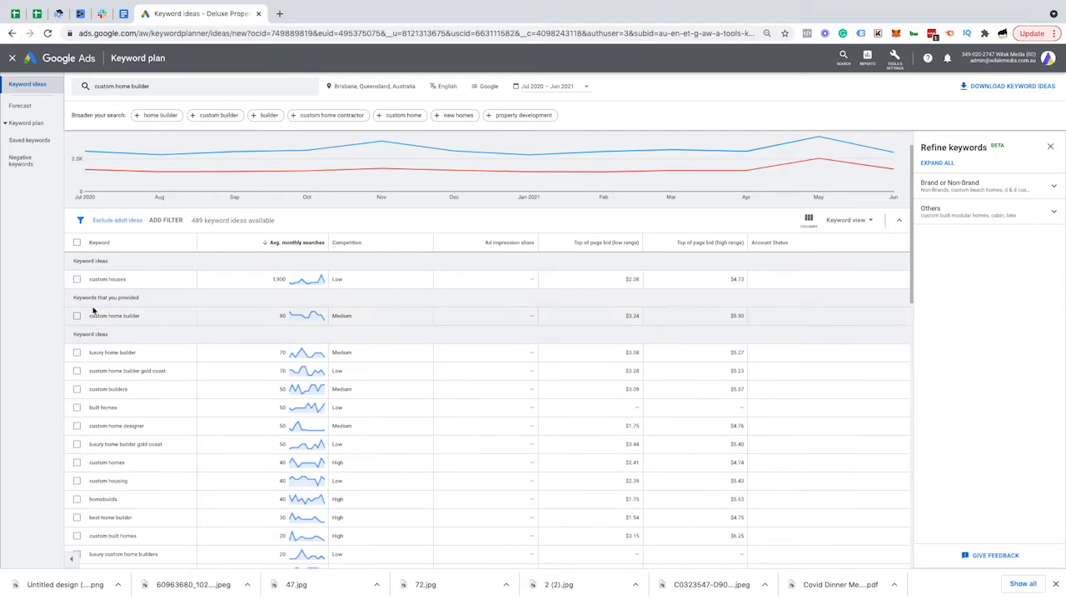
pyautogui.tripleClick(117, 279)
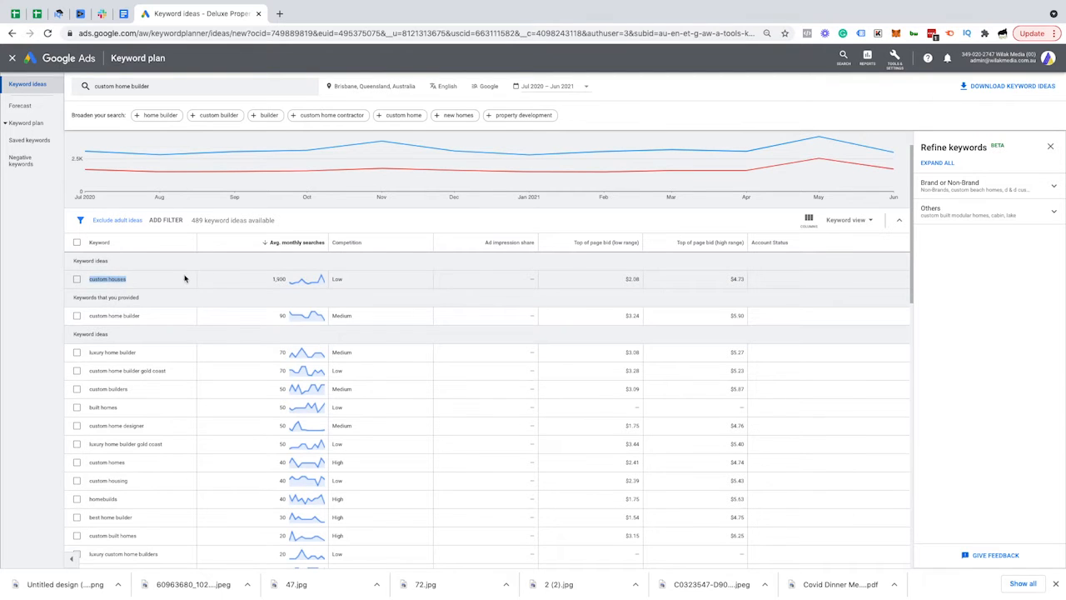
# Select the keyword ideas custom houses, custom home builder, luxury home builder, custom builders and custom homes
pyautogui.click(76, 279)
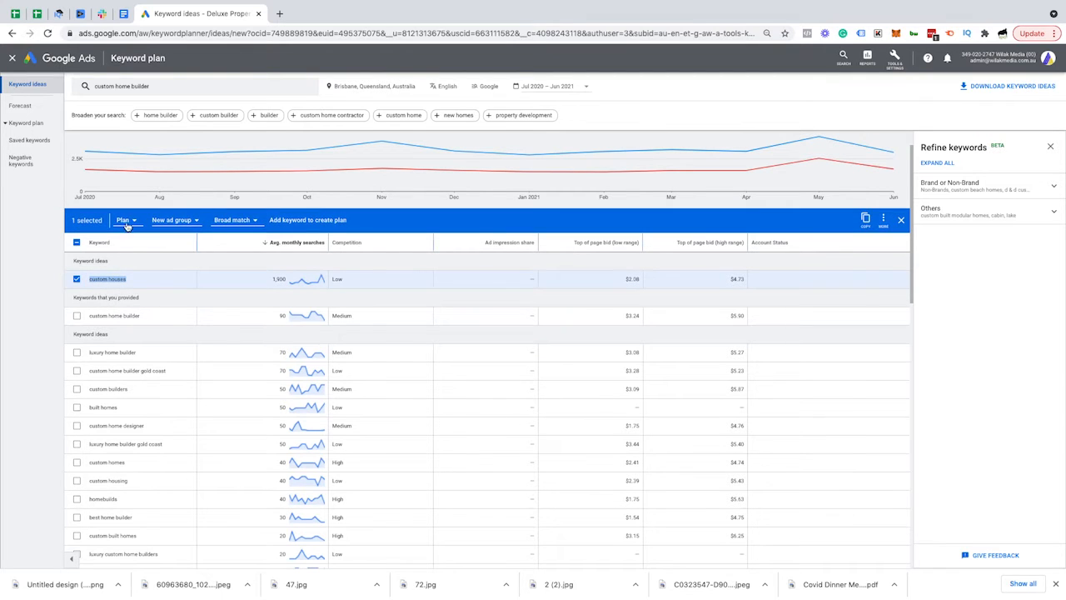
pyautogui.click(77, 280)
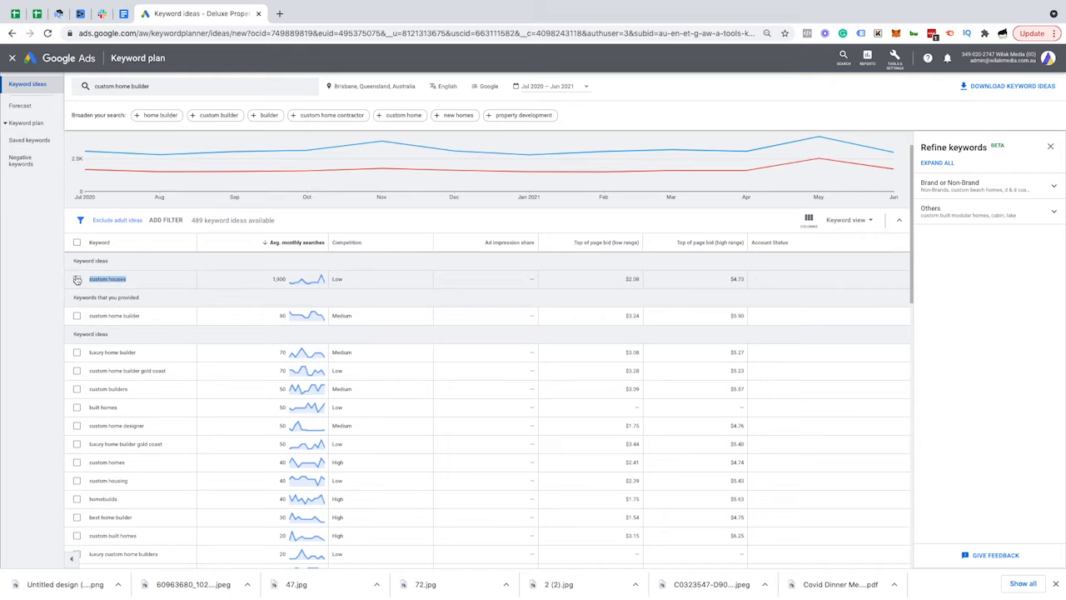
pyautogui.click(77, 280)
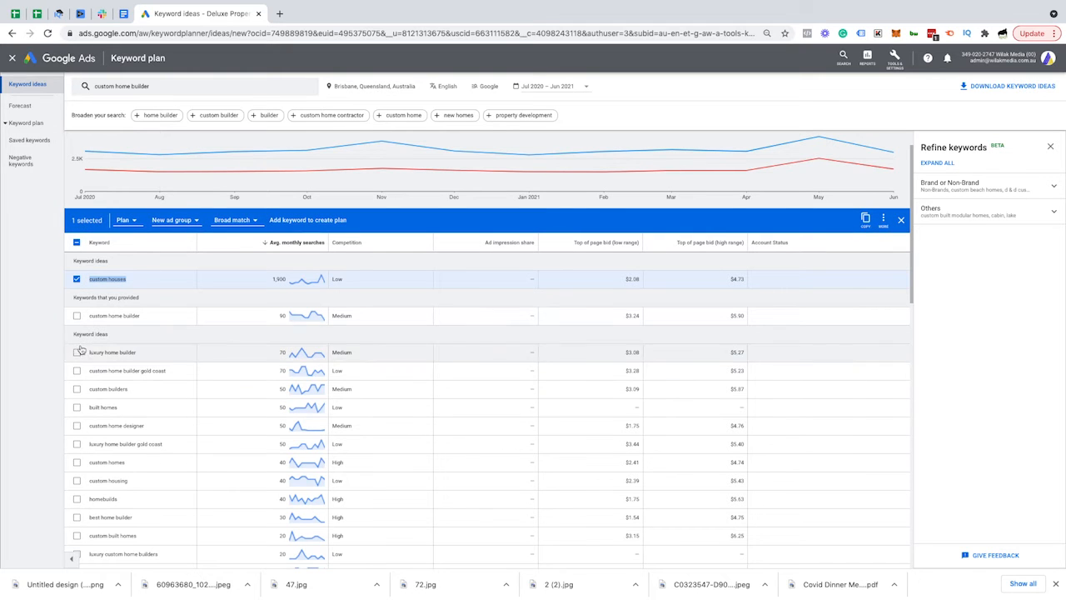
pyautogui.click(77, 315)
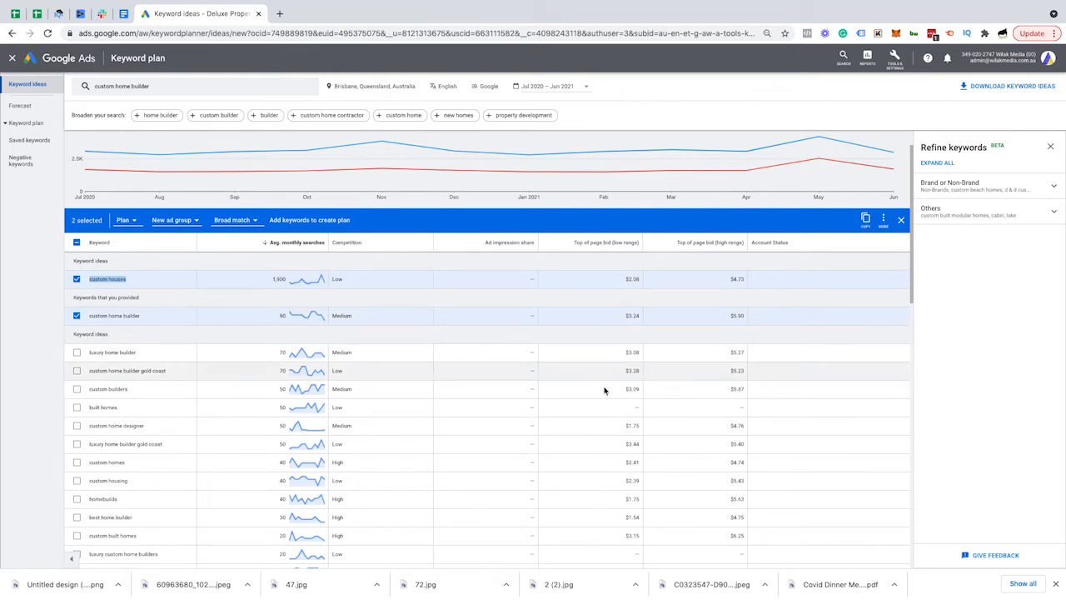
pyautogui.scroll(-1, 604, 390)
pyautogui.click(77, 328)
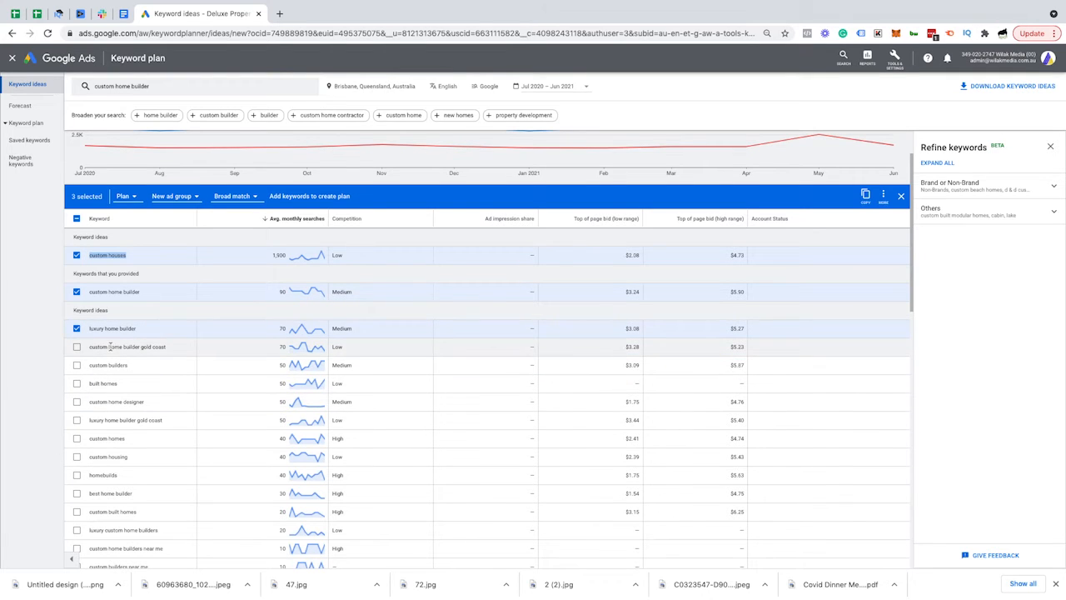
pyautogui.scroll(-1, 109, 352)
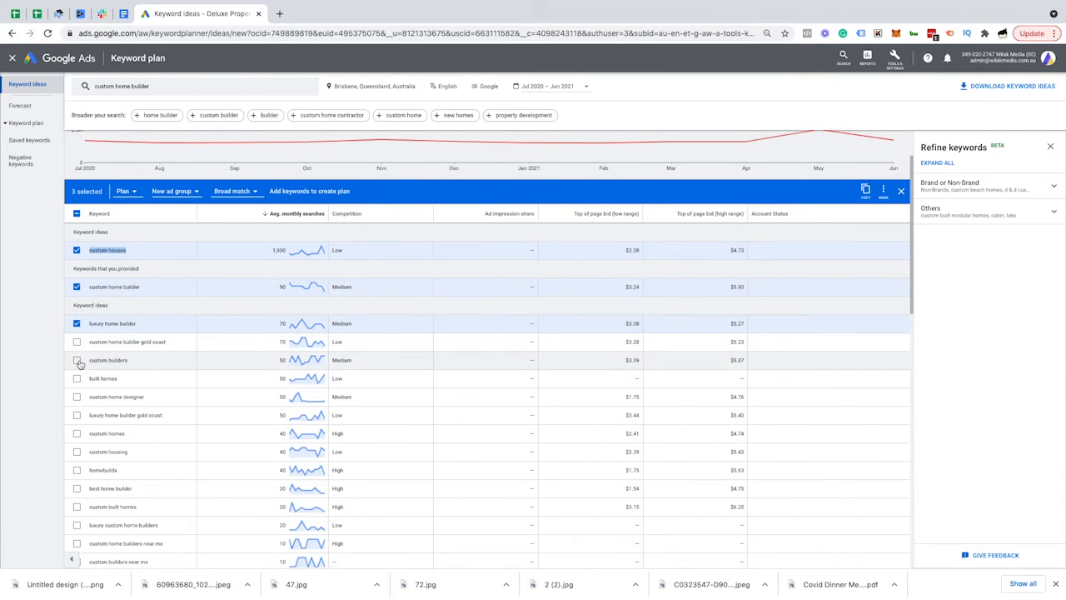
pyautogui.click(76, 361)
pyautogui.scroll(-1, 78, 363)
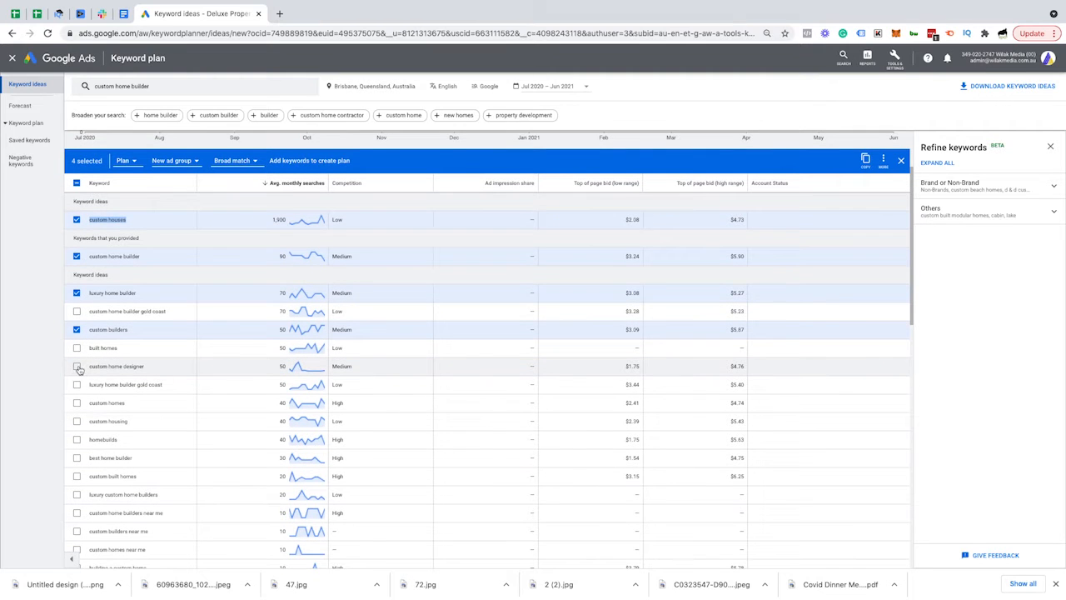
pyautogui.click(77, 376)
pyautogui.scroll(-1, 167, 383)
pyautogui.scroll(-1, 201, 380)
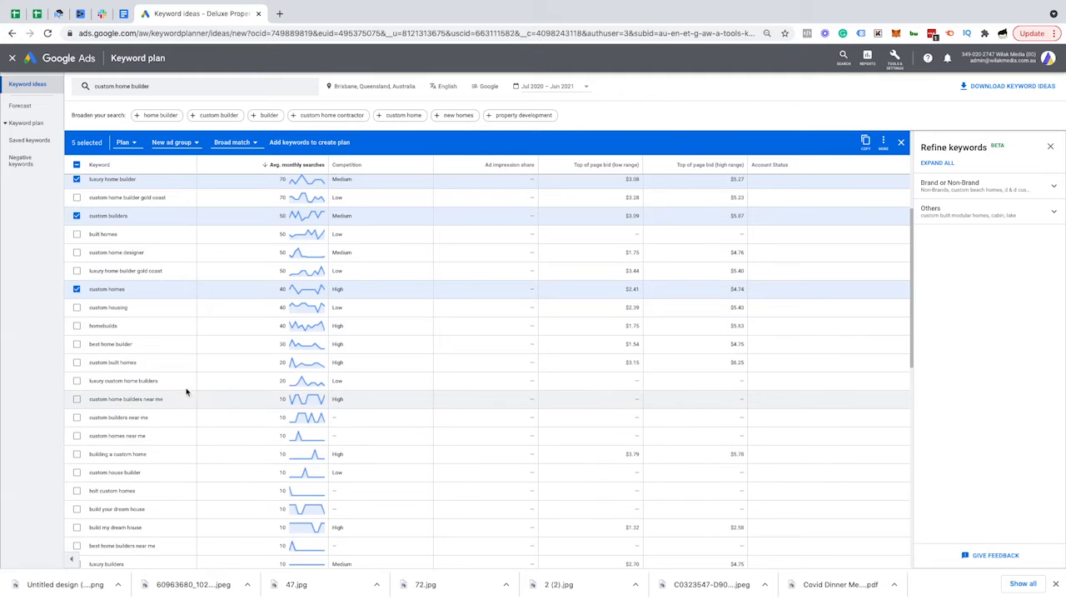
# Create a new ad group named "Custom Home Builder" for the selected keywords
pyautogui.scroll(6, 200, 400)
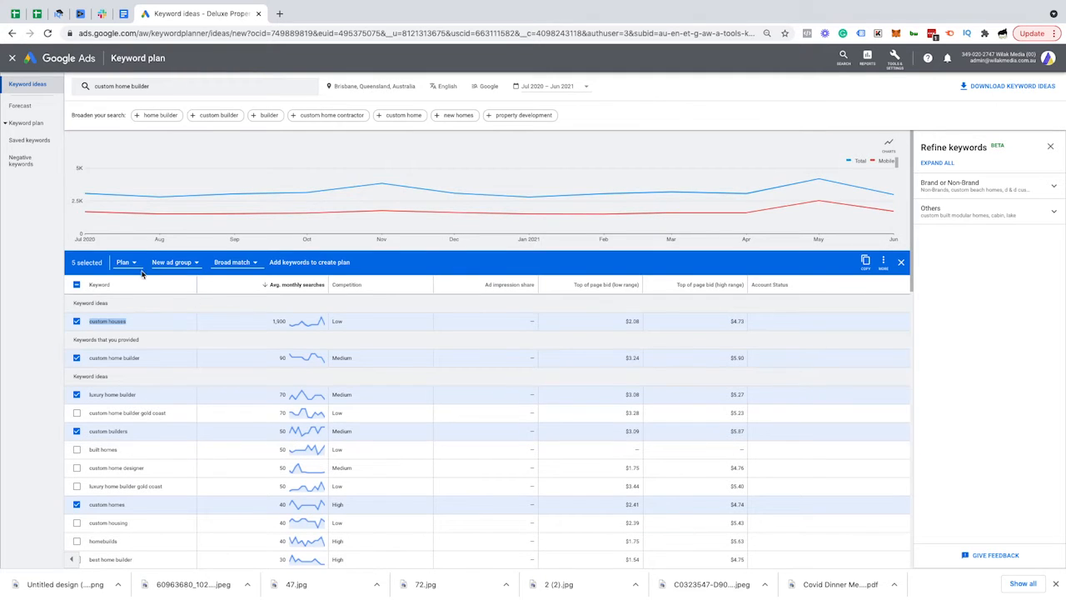
pyautogui.click(125, 263)
pyautogui.click(133, 263)
pyautogui.click(185, 263)
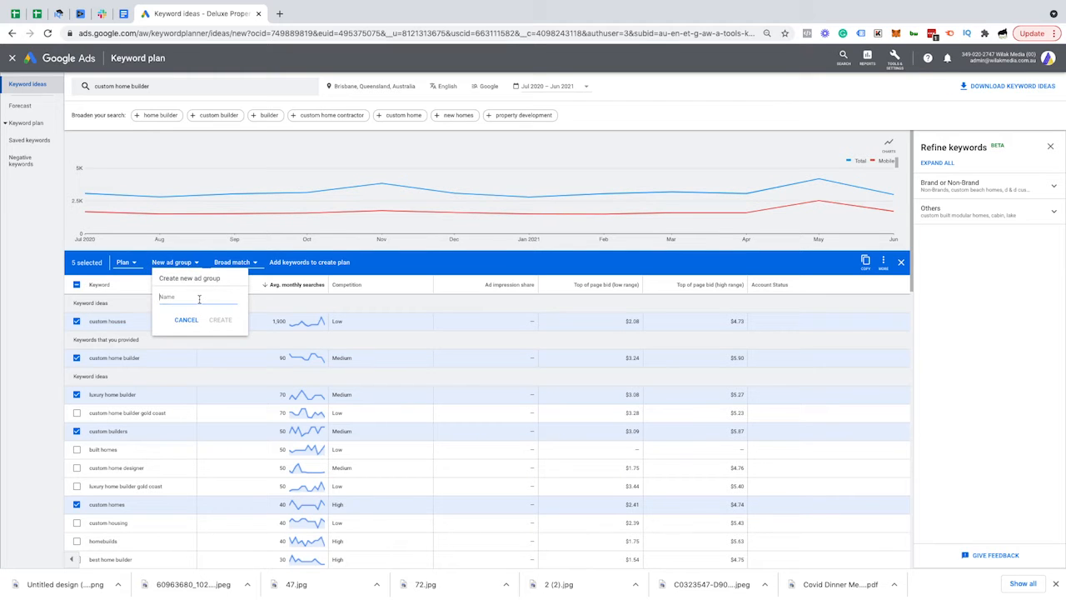
pyautogui.write('Custom Home Builder')
pyautogui.click(221, 332)
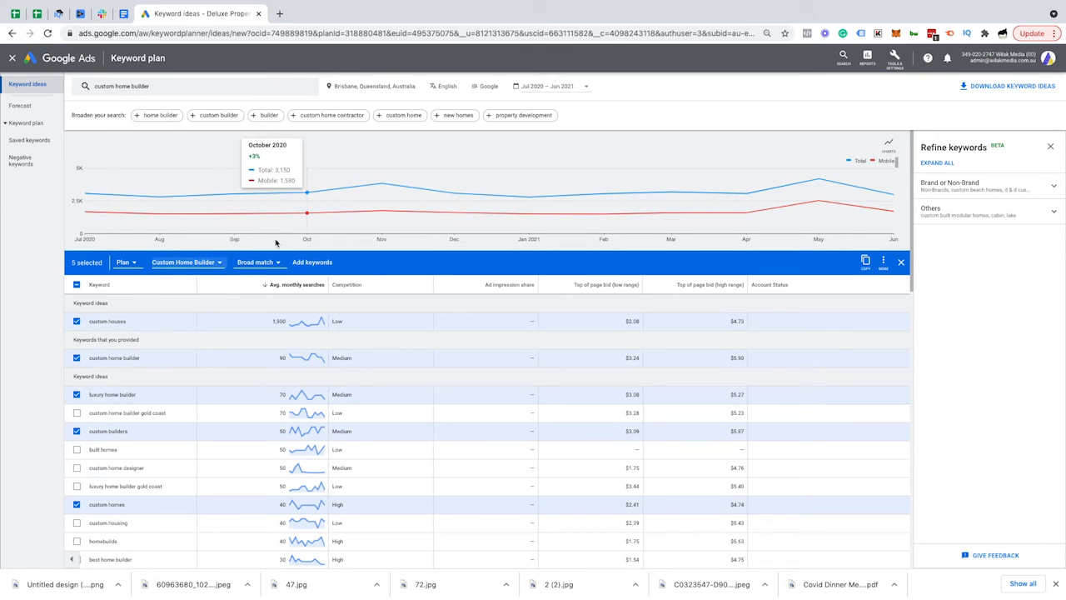
# Set the selected keywords to phrase match and add them to the keyword plan
pyautogui.click(273, 263)
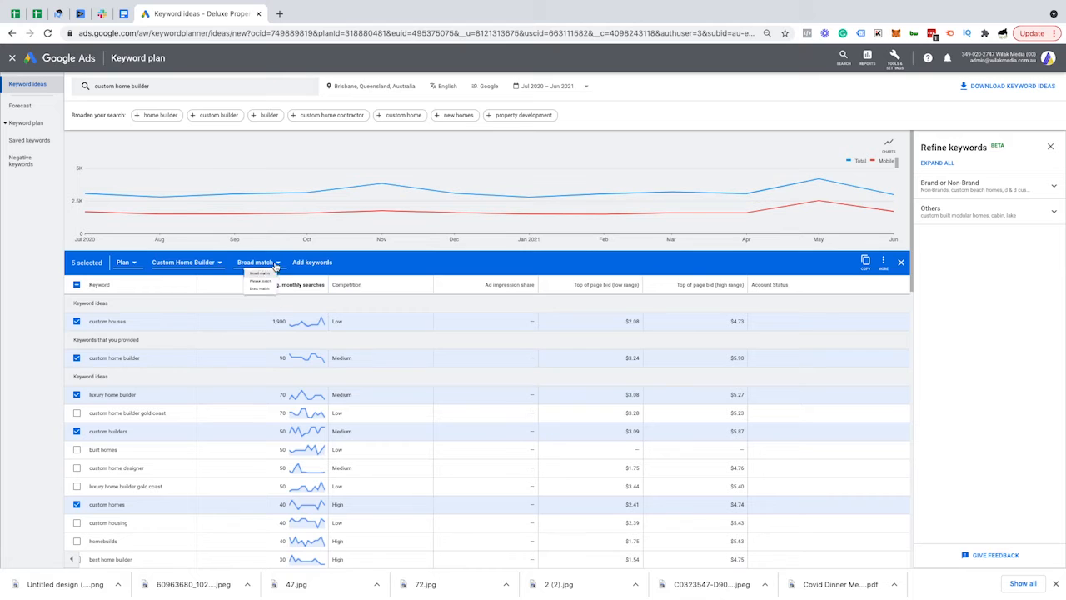
pyautogui.click(273, 294)
pyautogui.moveTo(281, 288)
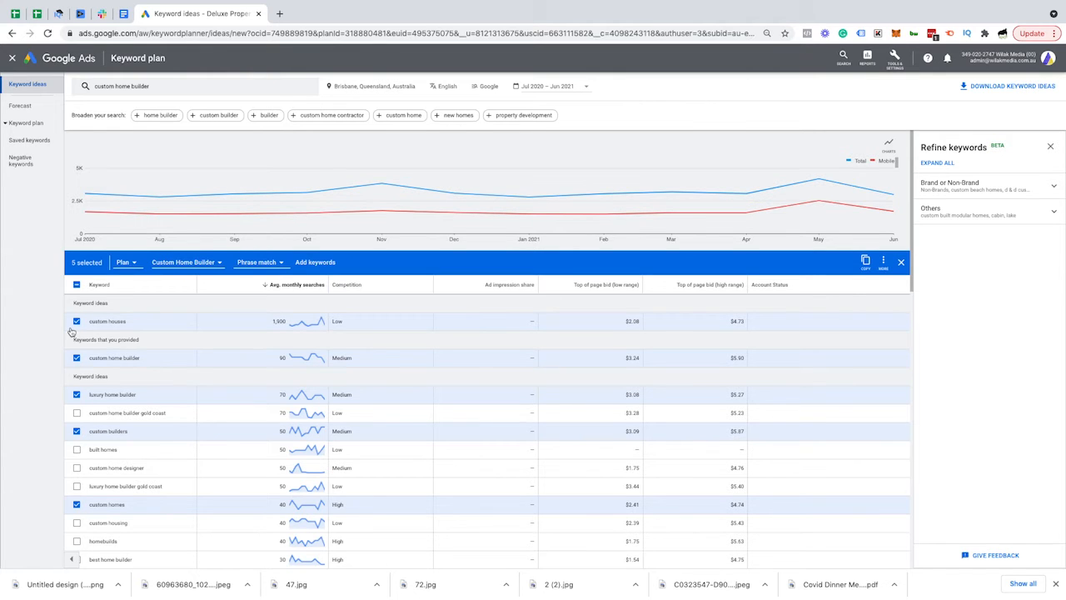
pyautogui.click(323, 267)
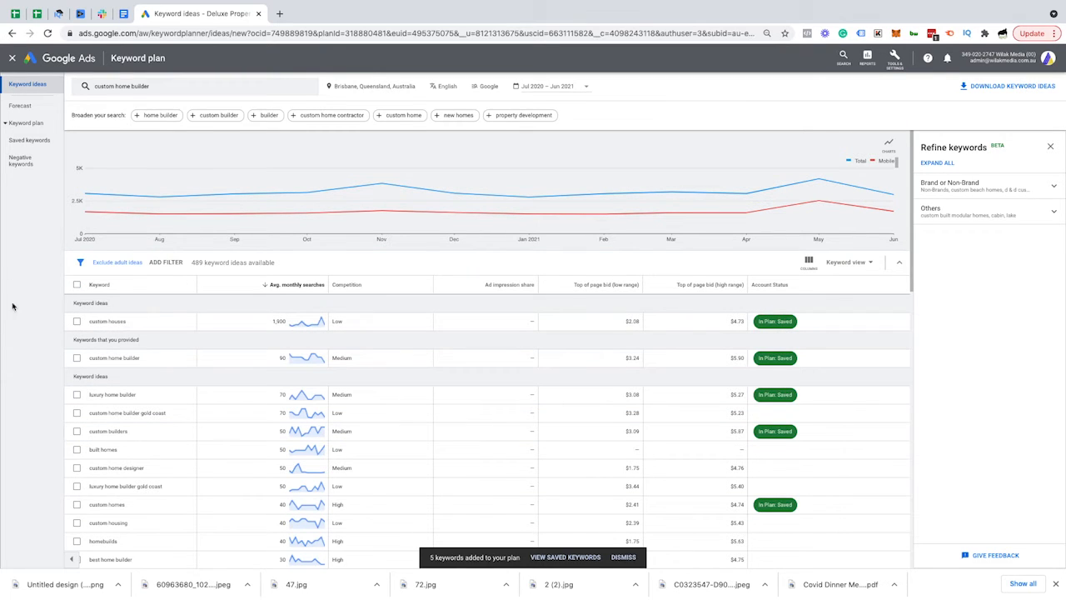
# Review the saved keywords in the keyword plan and return to the campaigns overview
pyautogui.click(33, 139)
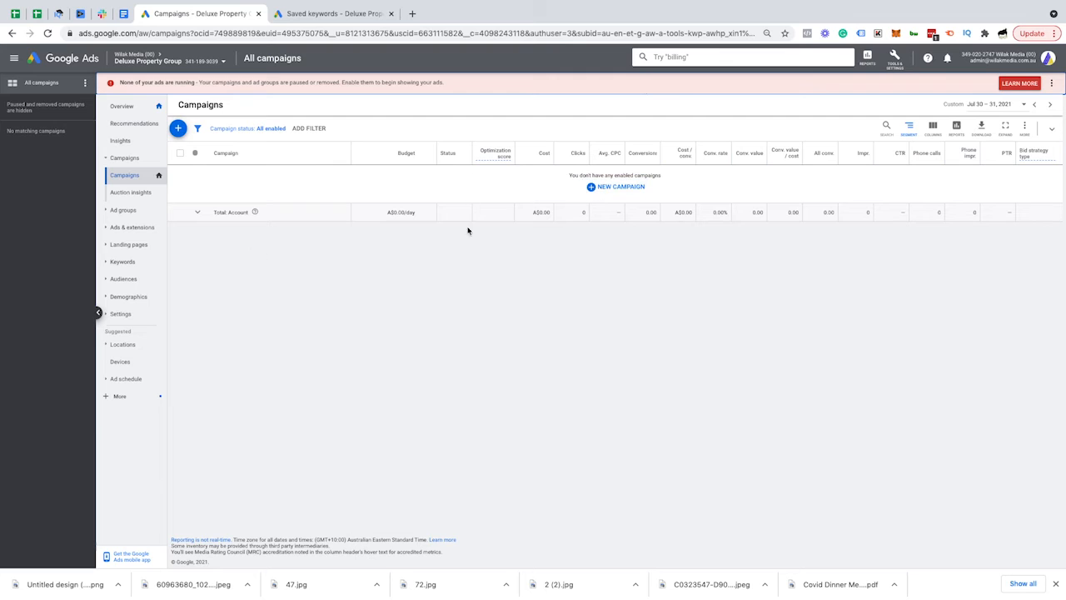
pyautogui.click(894, 56)
pyautogui.click(768, 338)
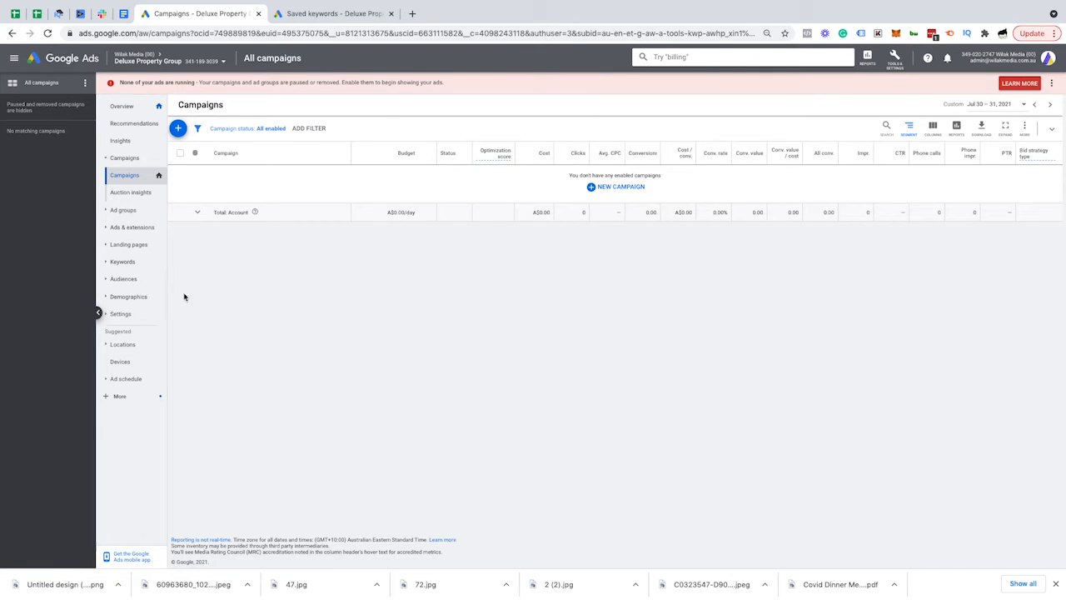
pyautogui.click(337, 14)
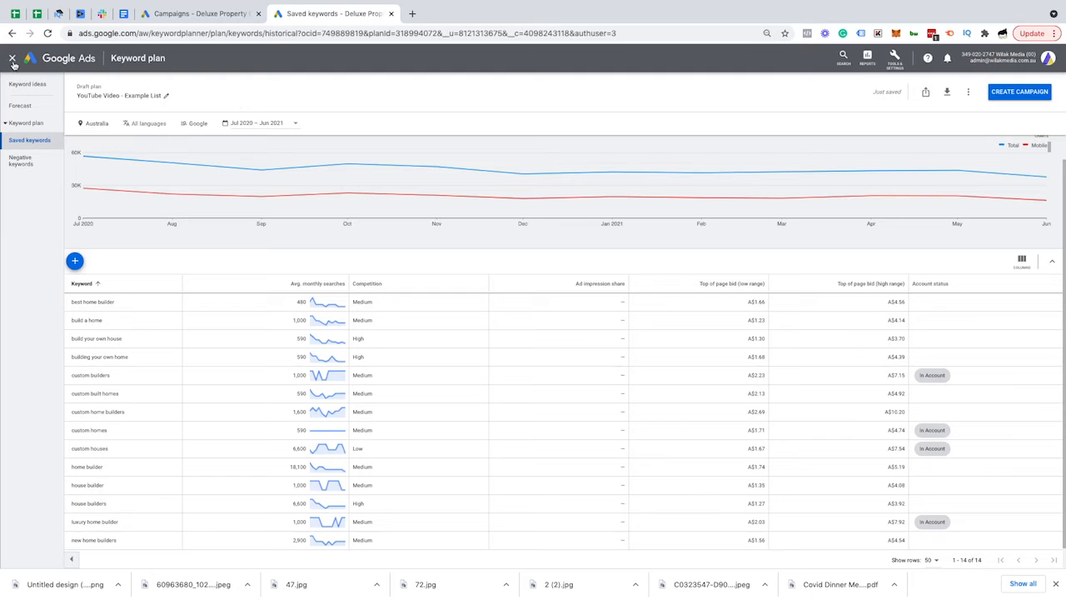
pyautogui.click(208, 17)
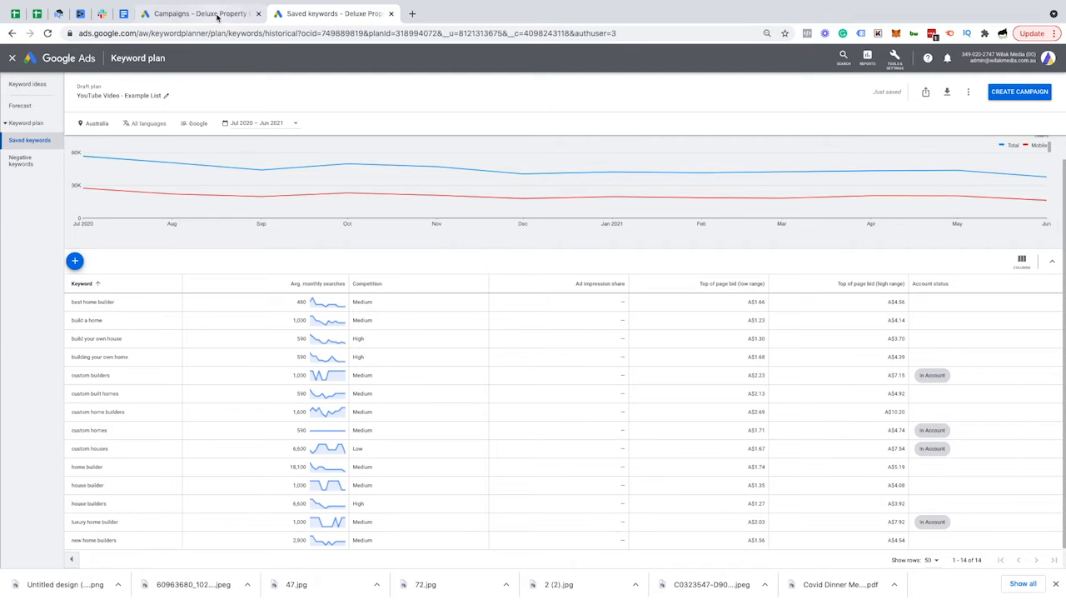
# Start a new campaign with the Leads goal and the Search campaign type
pyautogui.click(593, 187)
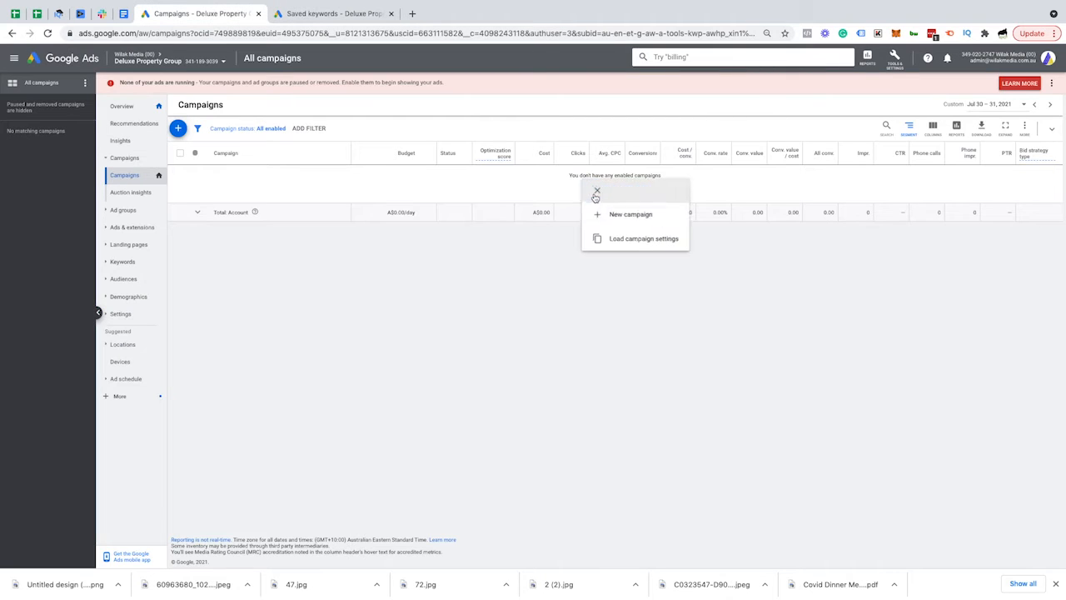
pyautogui.click(633, 216)
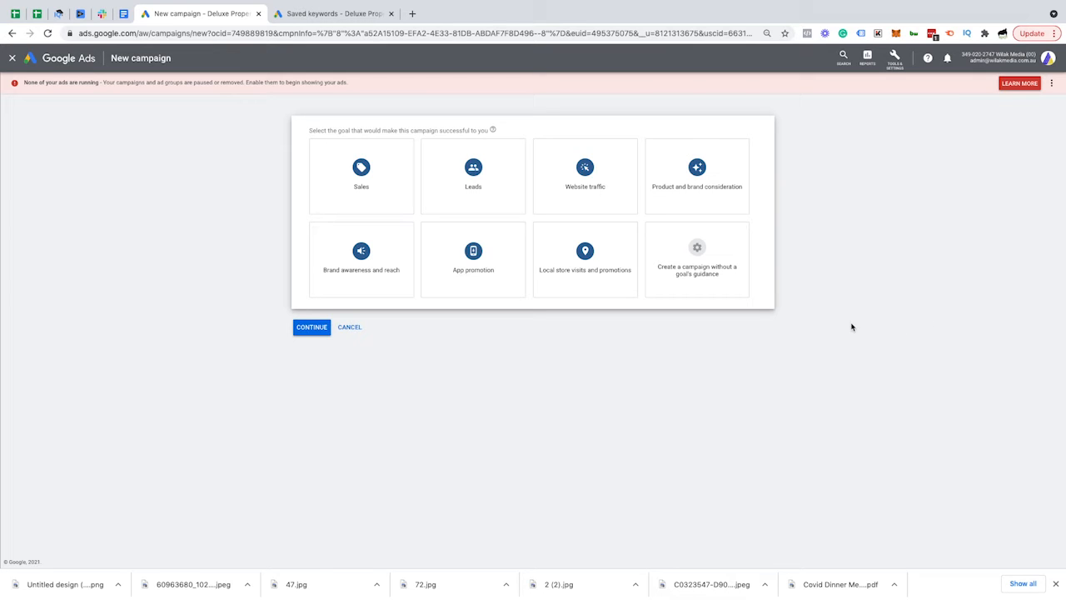
pyautogui.click(502, 163)
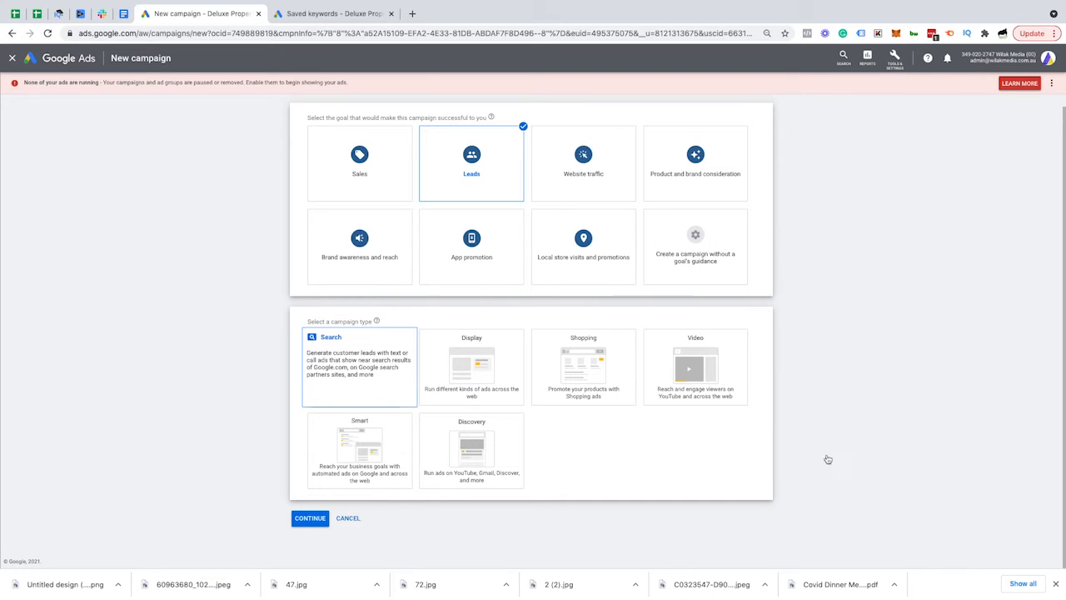
pyautogui.click(359, 365)
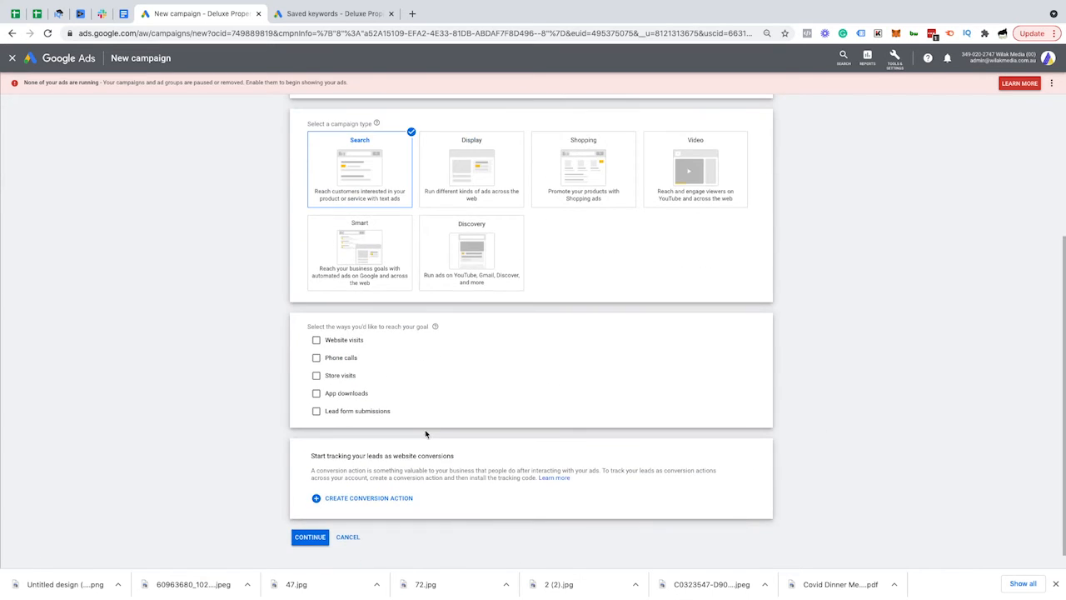
# Choose website visits to deluxepropertygroup.com.au and phone calls to an Australian business number as the ways to reach the goal
pyautogui.click(316, 340)
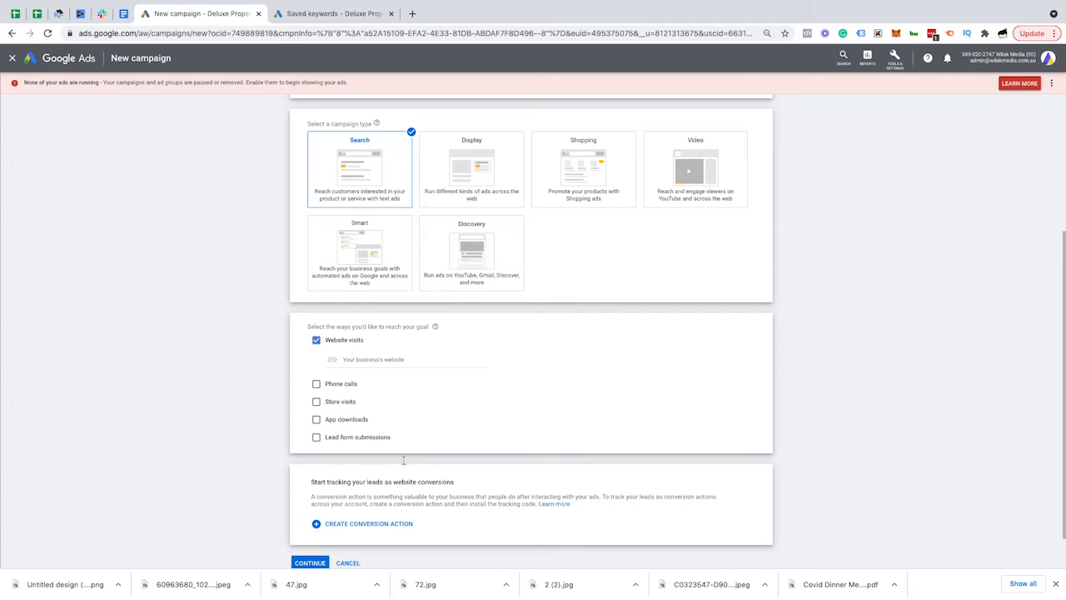
pyautogui.click(316, 385)
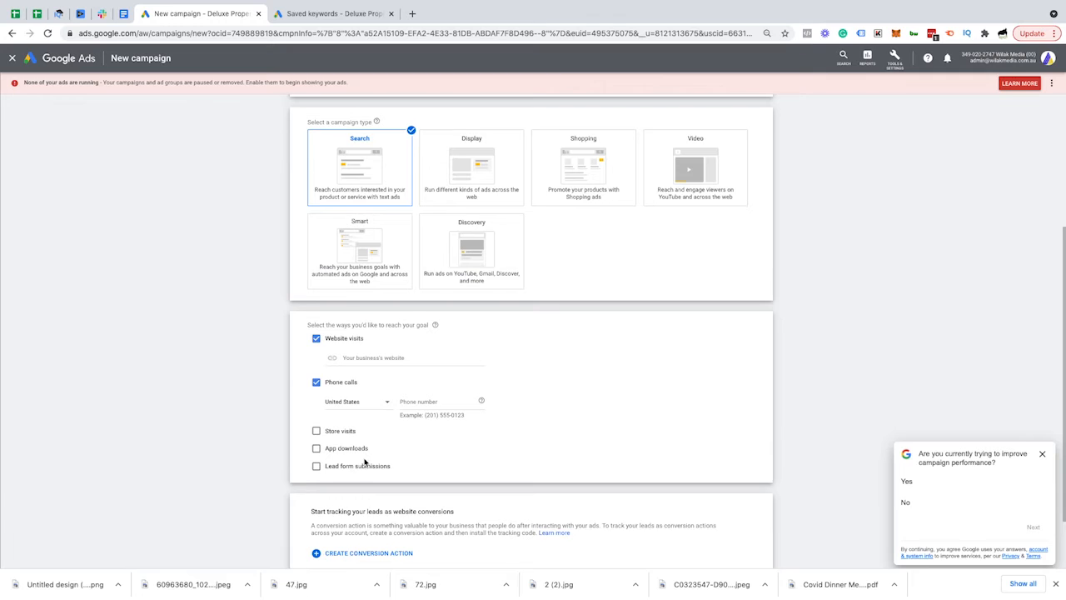
pyautogui.scroll(-1, 366, 466)
pyautogui.click(1041, 453)
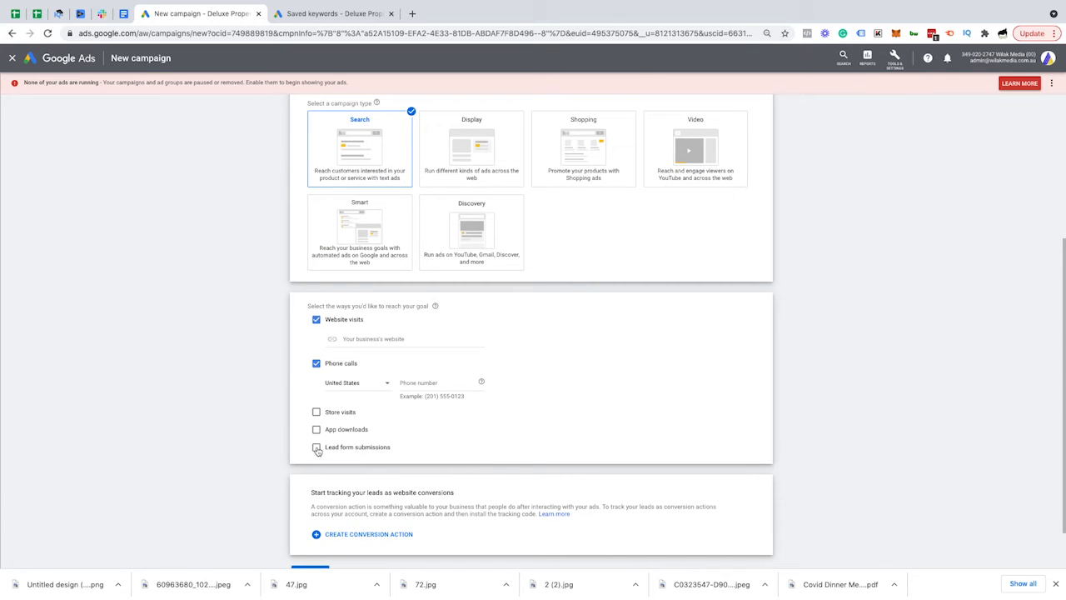
pyautogui.click(316, 447)
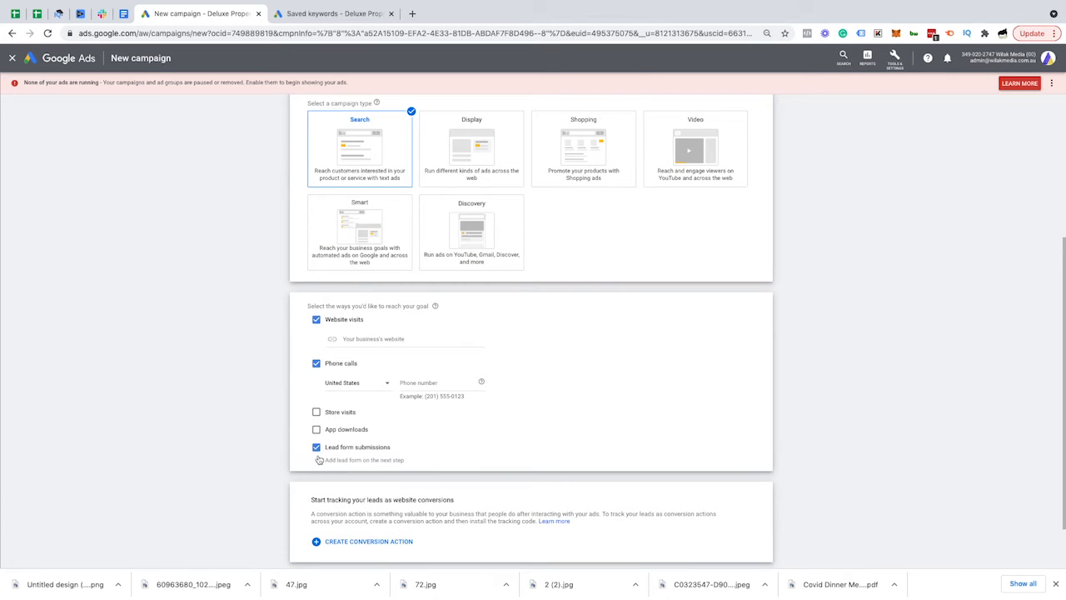
pyautogui.click(316, 450)
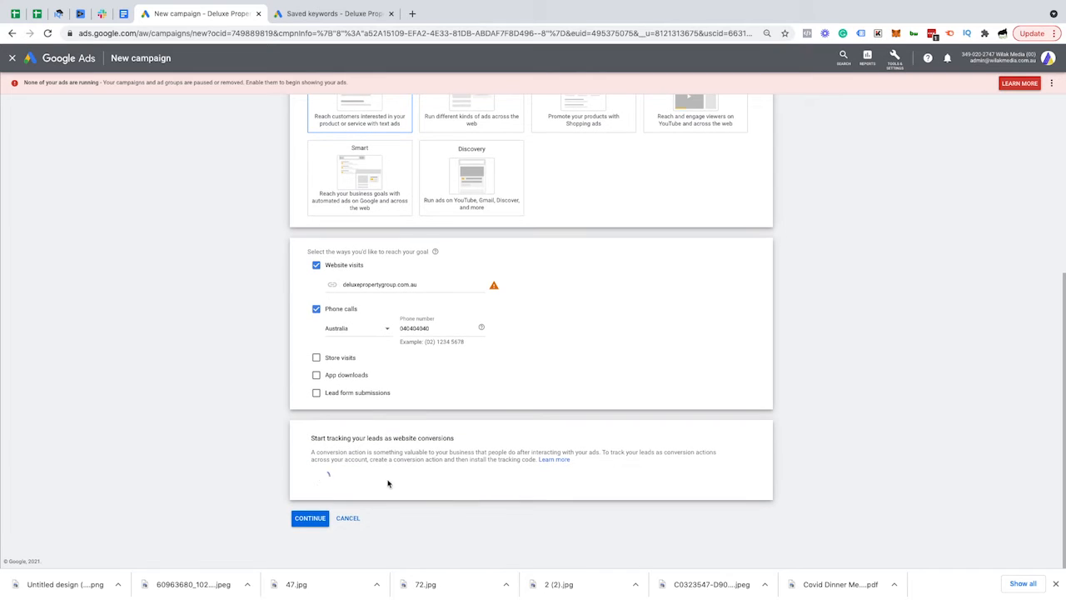
# Create a conversion action for website leads, show its installation options and continue to the campaign settings
pyautogui.click(388, 483)
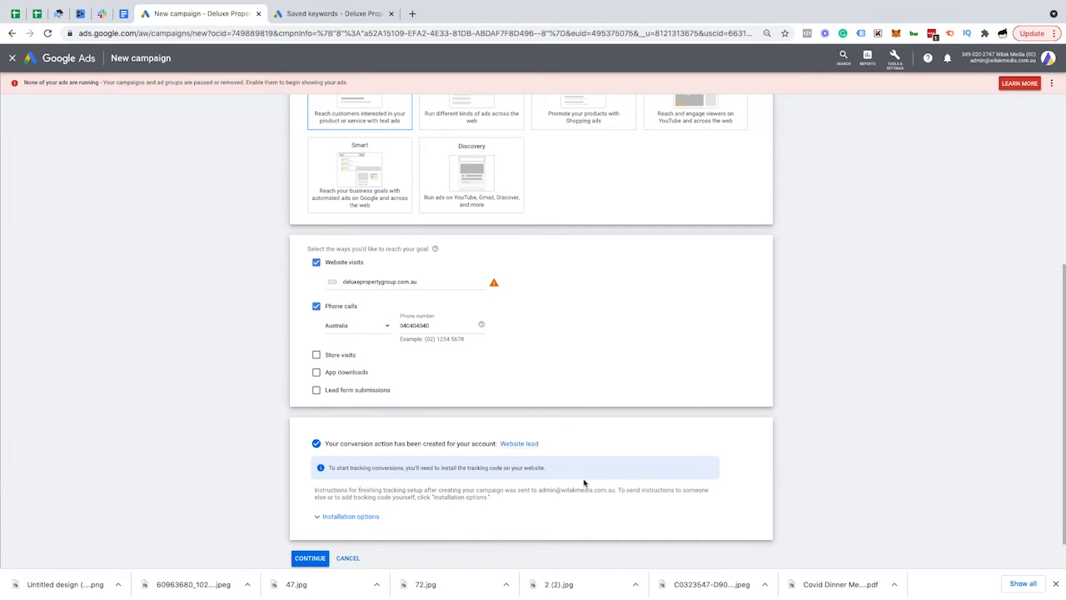
pyautogui.scroll(-1, 615, 472)
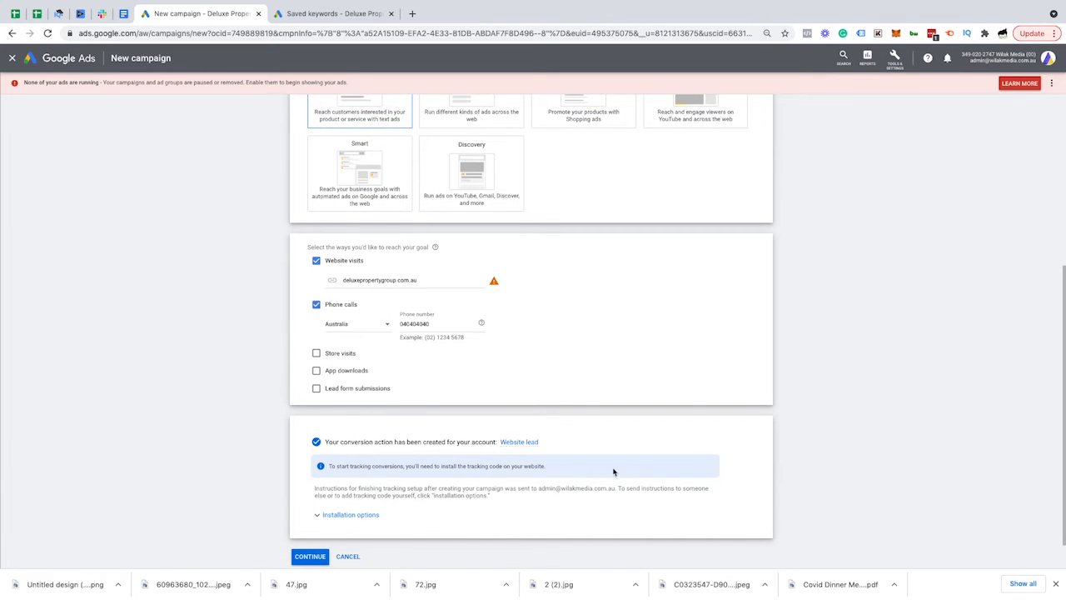
pyautogui.click(371, 514)
pyautogui.scroll(-1, 796, 422)
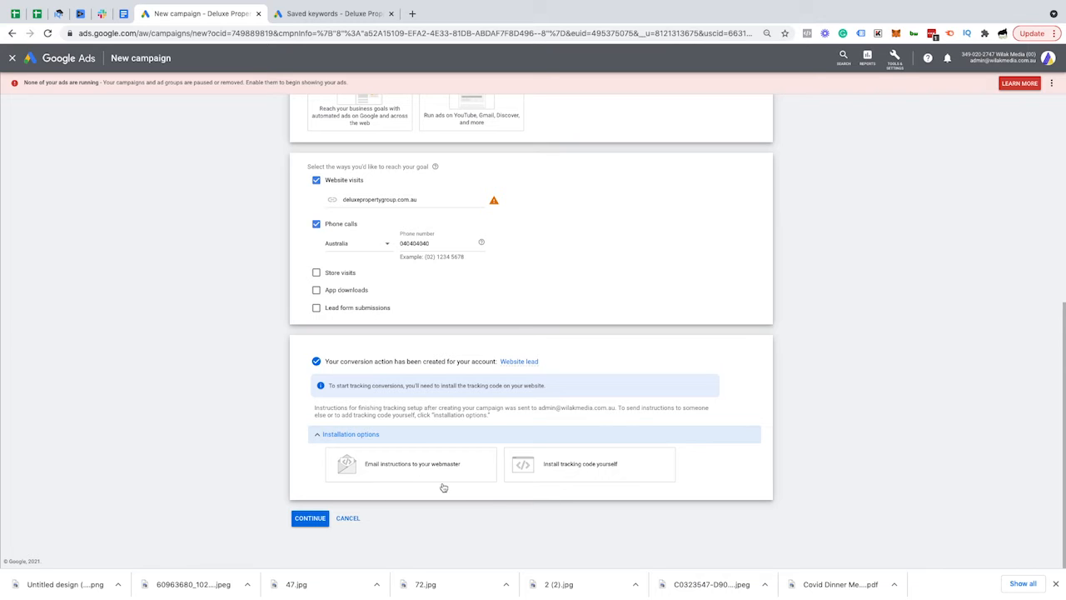
pyautogui.click(309, 518)
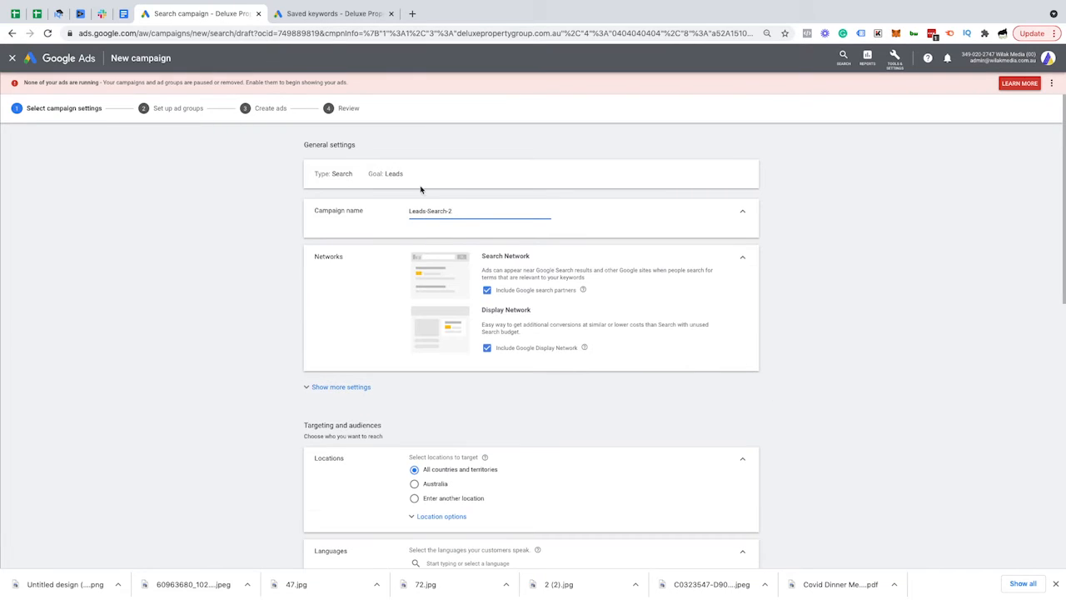
# Name the campaign "Deluxe Property Group - Lead Gen" and exclude Google search partners and the Google Display Network
pyautogui.tripleClick(445, 212)
pyautogui.write('Deluxe Property Group - Lead Gen')
pyautogui.scroll(-1, 486, 284)
pyautogui.click(486, 266)
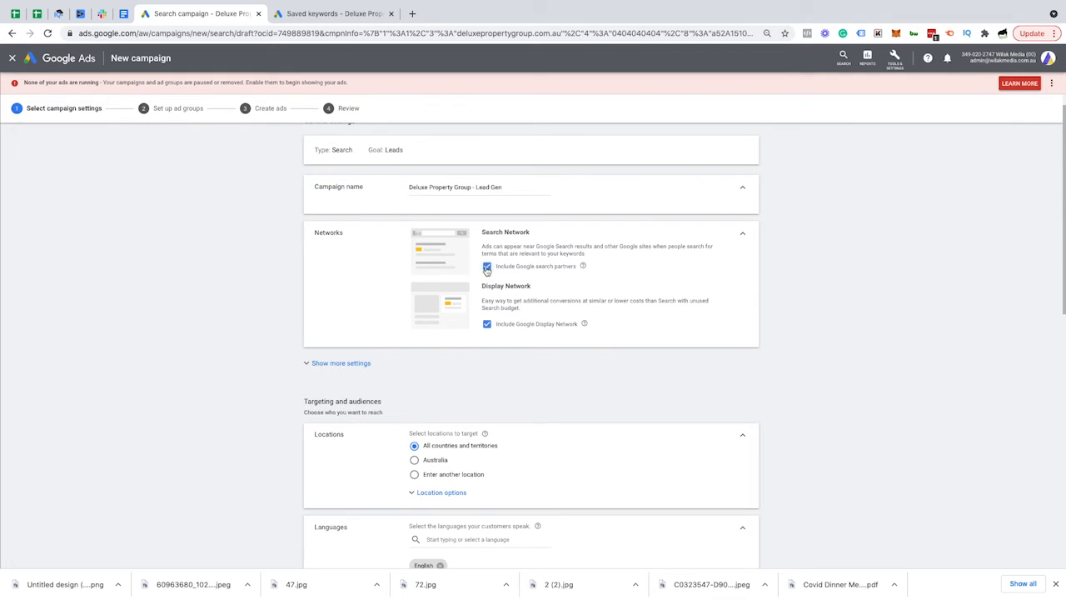
pyautogui.click(487, 332)
# Show the additional campaign settings for dates, URL options, Dynamic Search Ads and ad schedule
pyautogui.scroll(-1, 836, 359)
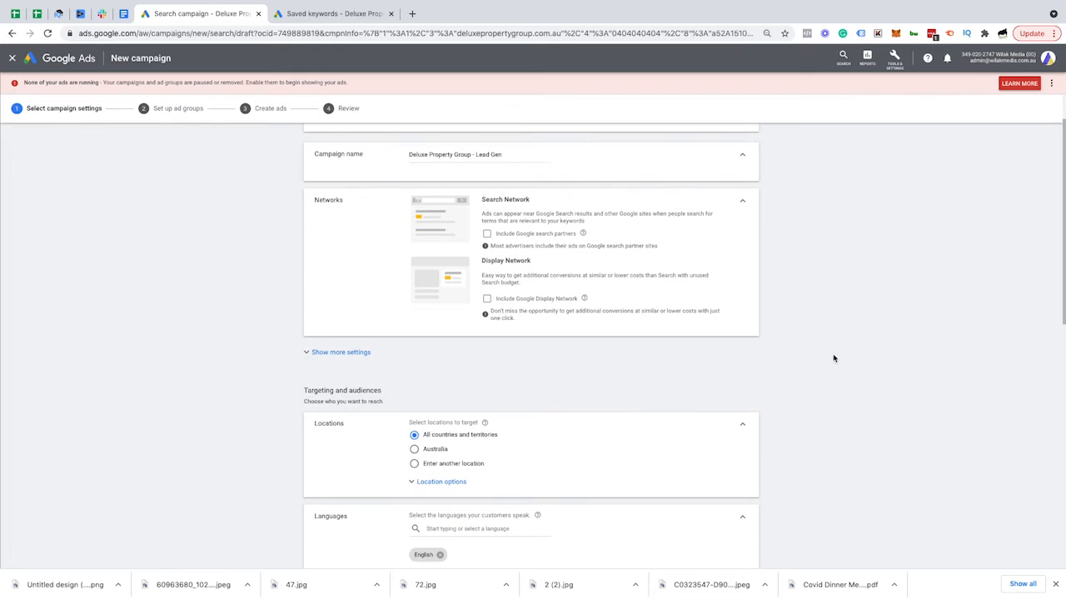
pyautogui.scroll(-1, 834, 358)
pyautogui.scroll(-1, 818, 353)
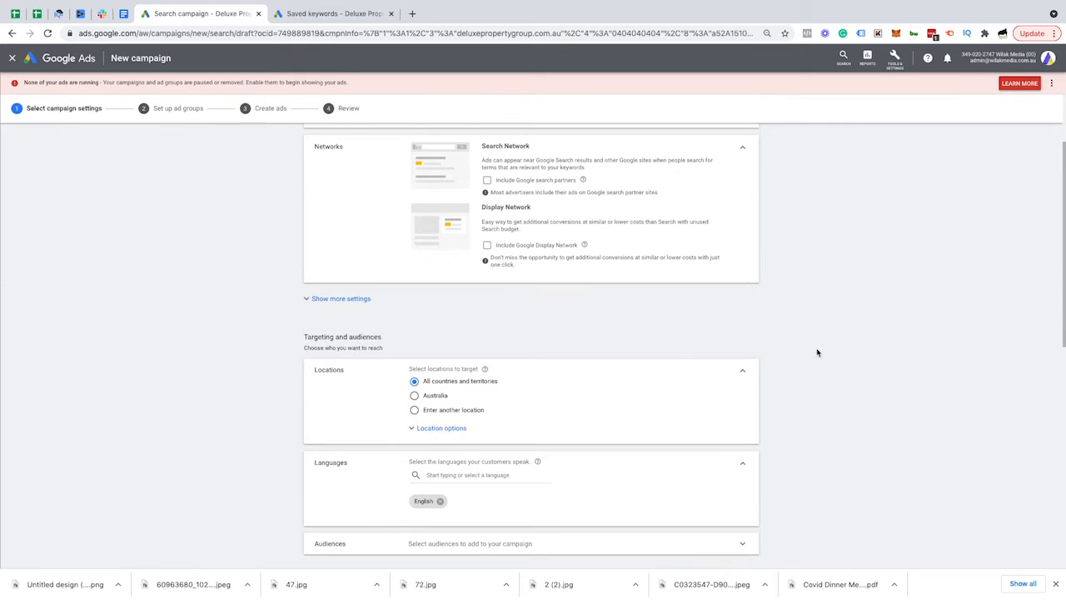
pyautogui.click(358, 303)
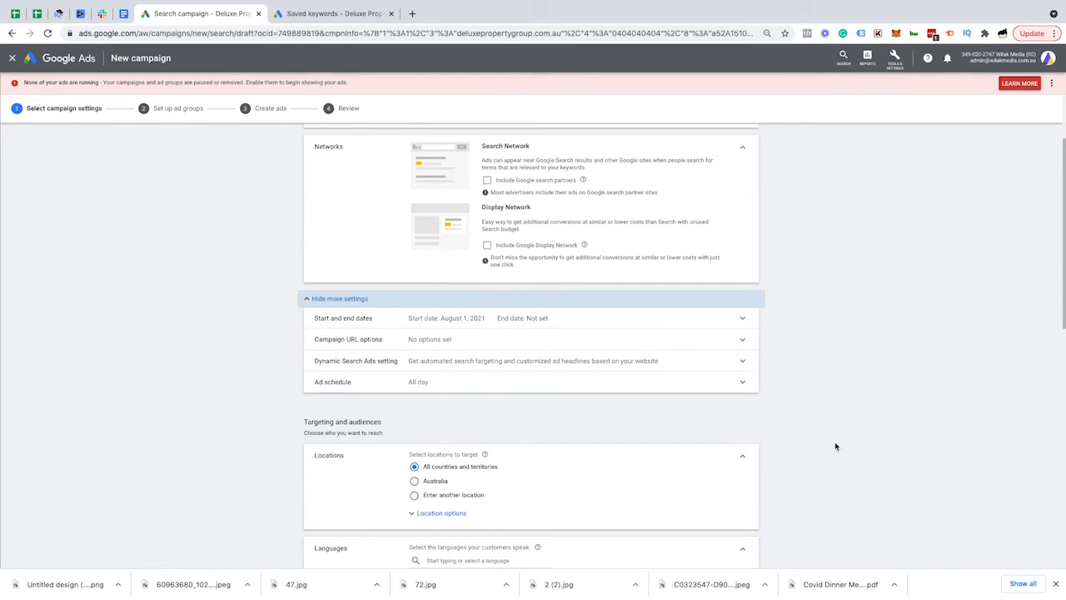
# Open the campaign URL options and enter utm_source=google& as the final URL suffix
pyautogui.scroll(-1, 549, 381)
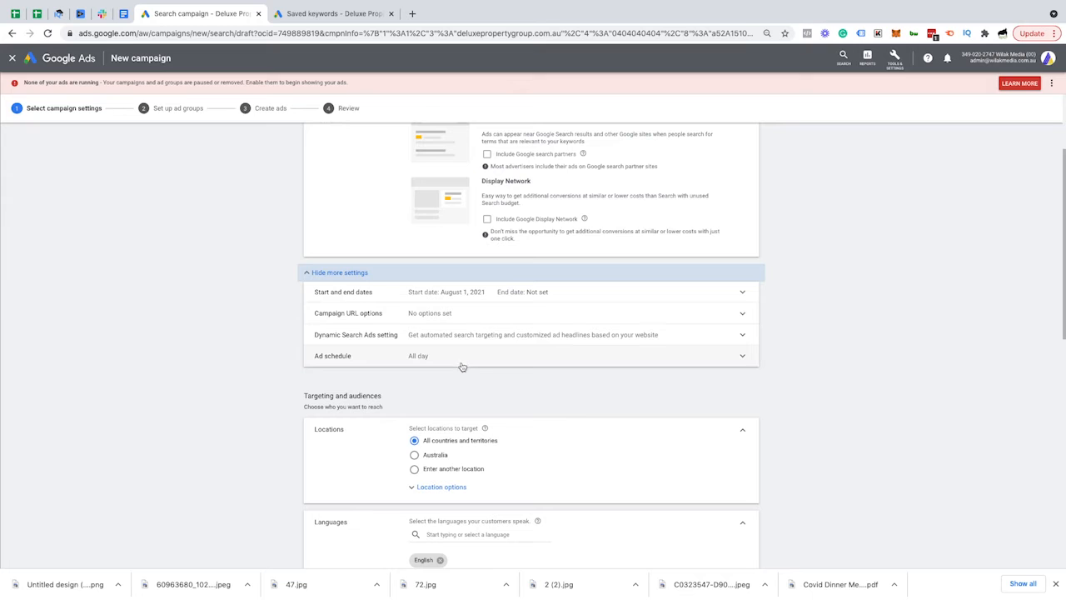
pyautogui.click(499, 319)
pyautogui.click(496, 382)
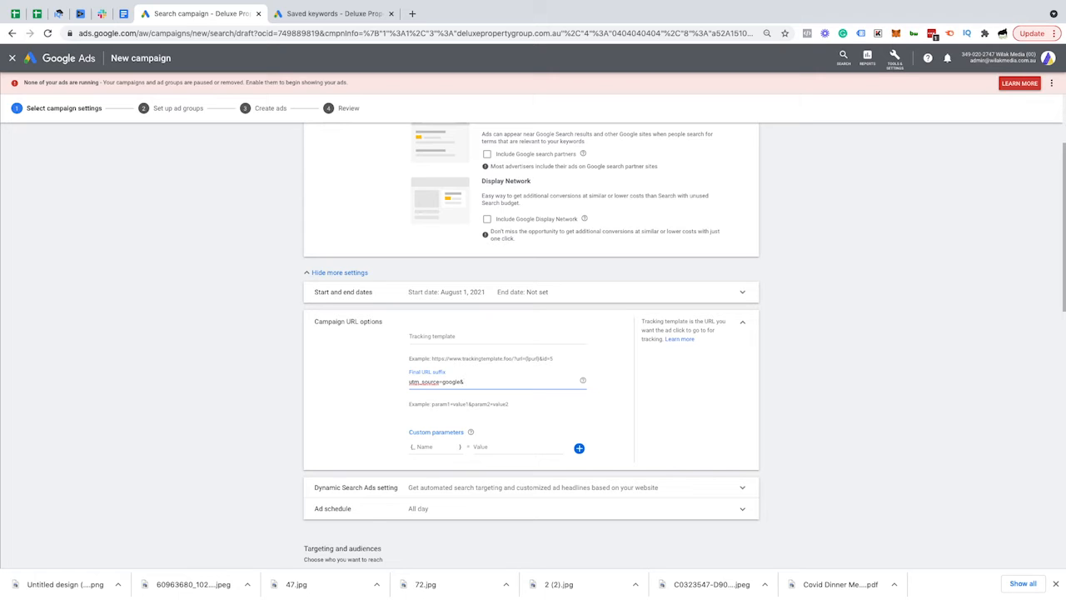
# Target the campaign to another location, choosing the city Brisbane, Queensland, Australia
pyautogui.scroll(-5, 400, 275)
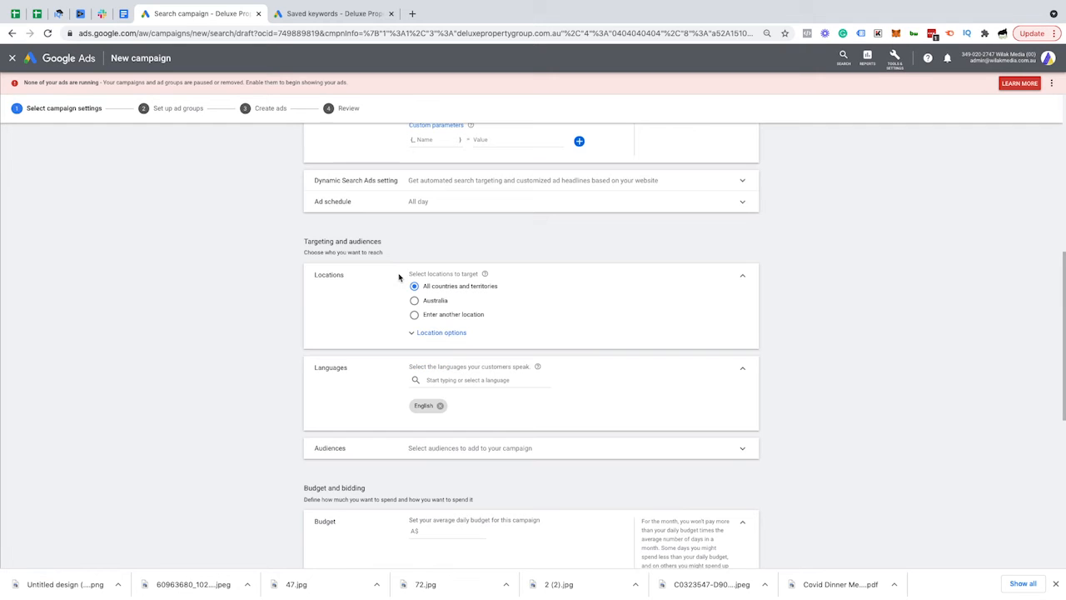
pyautogui.click(414, 314)
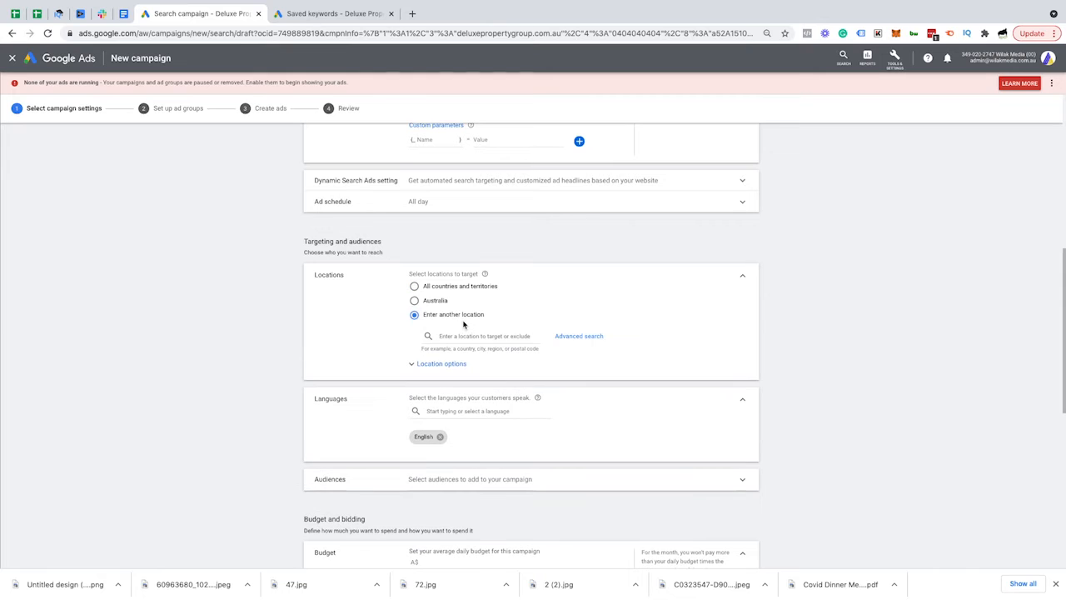
pyautogui.click(465, 334)
pyautogui.write('brisbane')
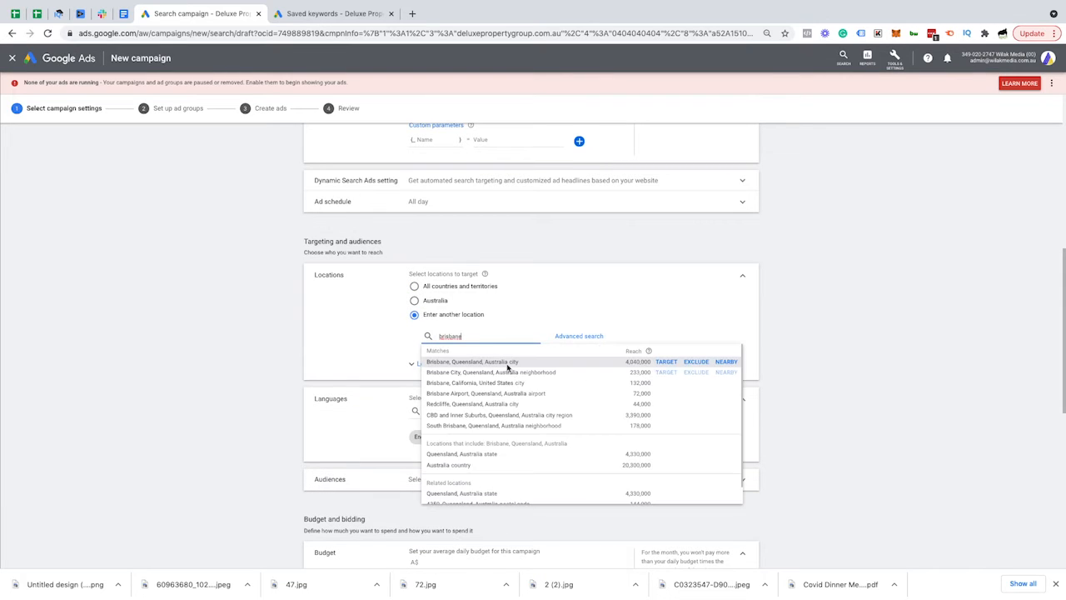
pyautogui.click(507, 363)
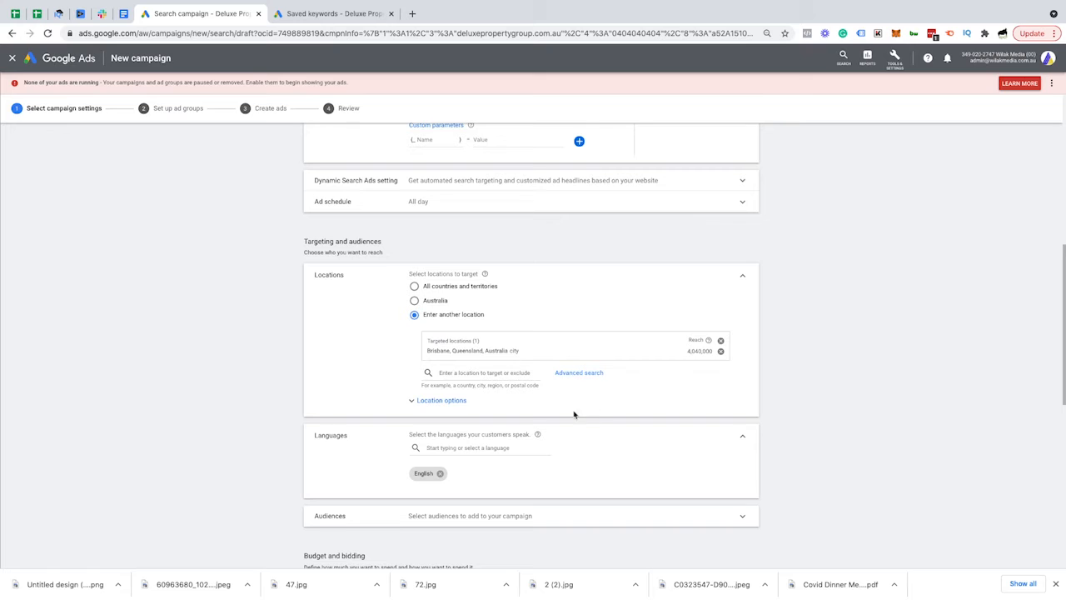
# Try targeting a 20 km radius around Gold Coast QLD in the advanced location search and discard it
pyautogui.click(579, 373)
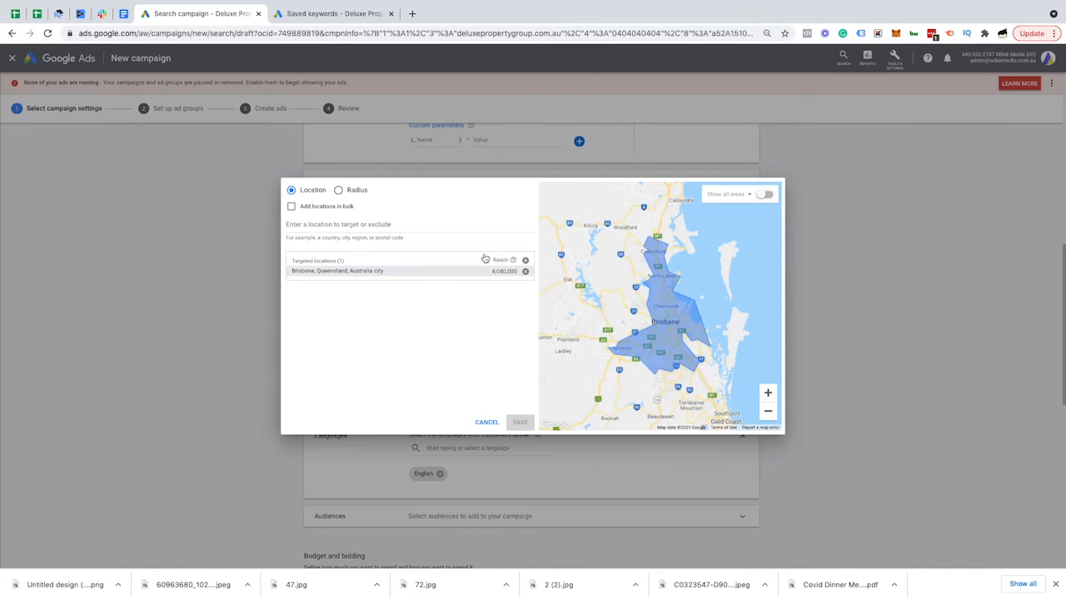
pyautogui.click(338, 195)
pyautogui.click(529, 225)
pyautogui.click(517, 239)
pyautogui.click(425, 226)
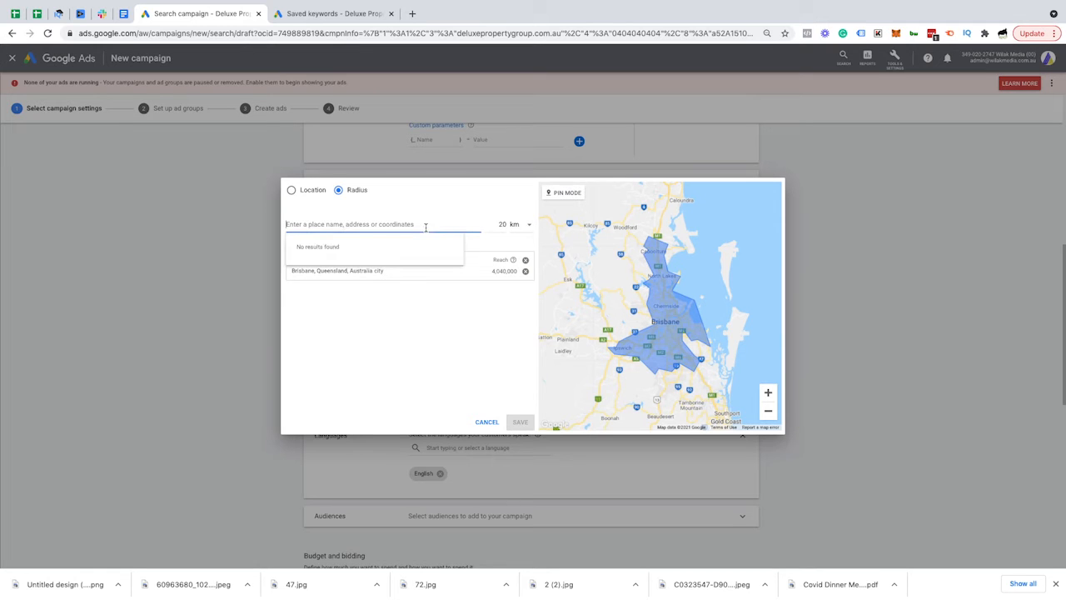
pyautogui.write('gold coast')
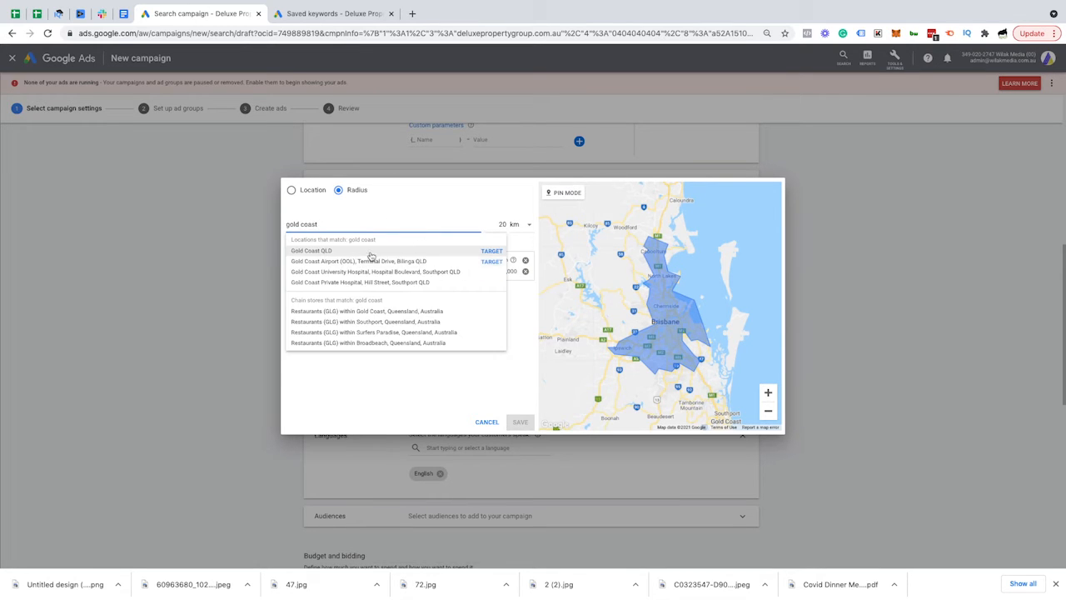
pyautogui.click(371, 253)
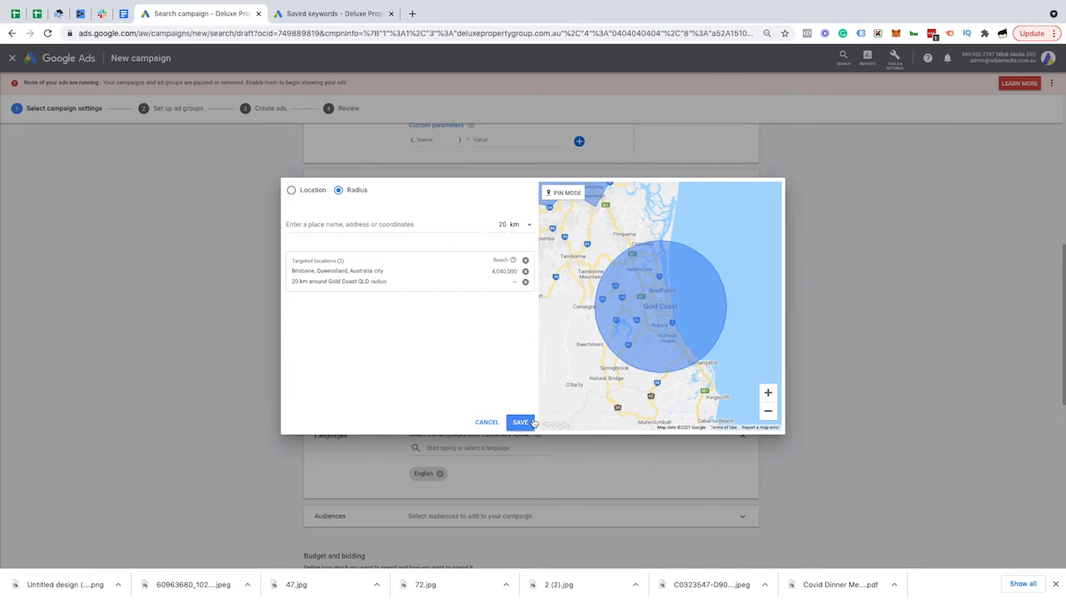
pyautogui.click(487, 421)
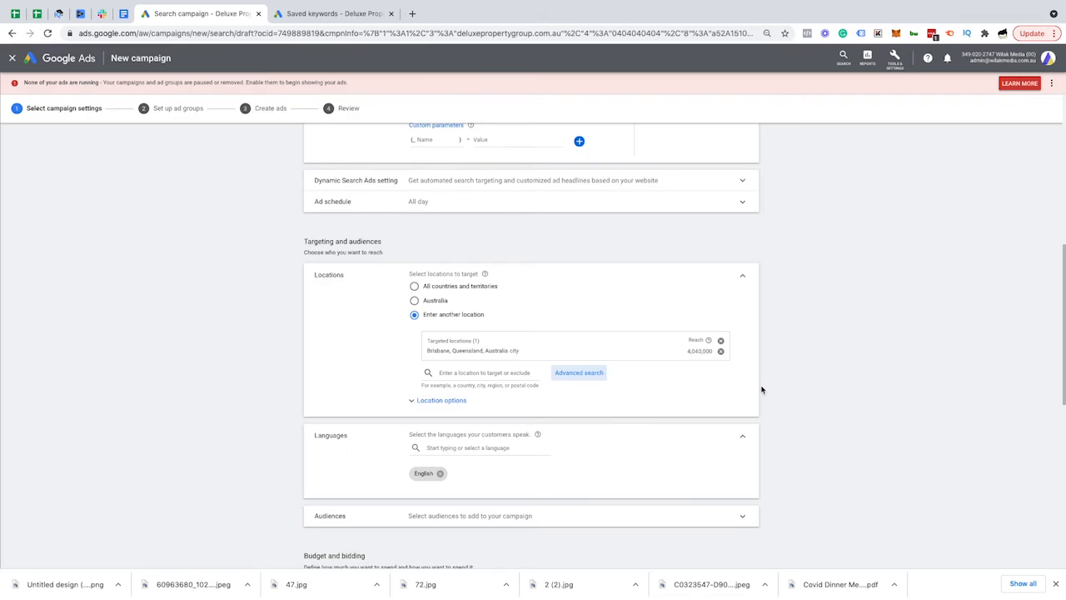
# Open the campaign's audience settings and choose Observation as the audience targeting setting
pyautogui.scroll(-1, 764, 388)
pyautogui.scroll(-2, 771, 391)
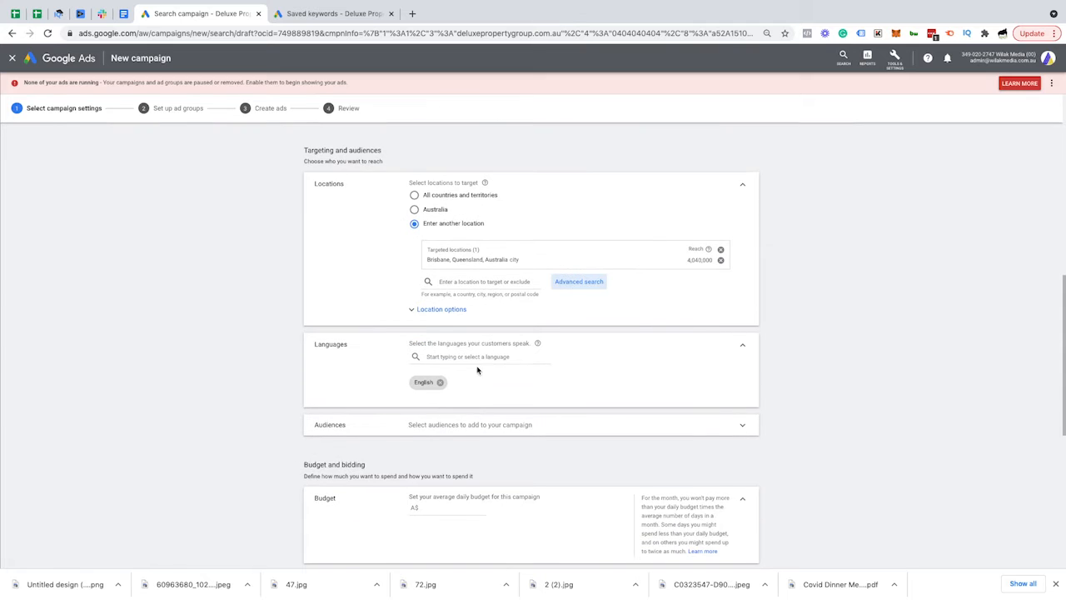
pyautogui.scroll(-3, 580, 416)
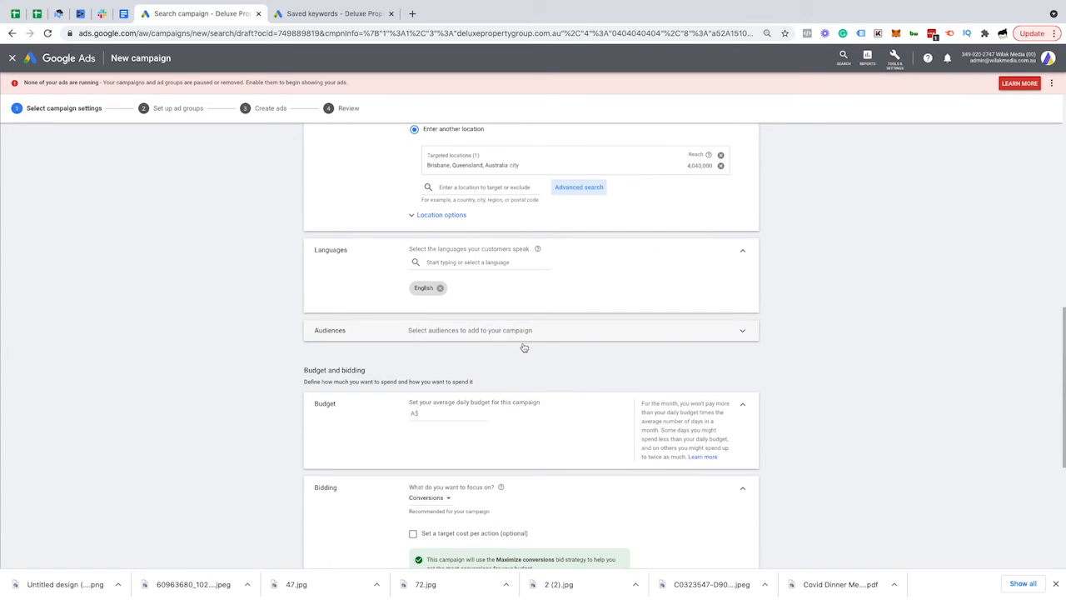
pyautogui.click(658, 337)
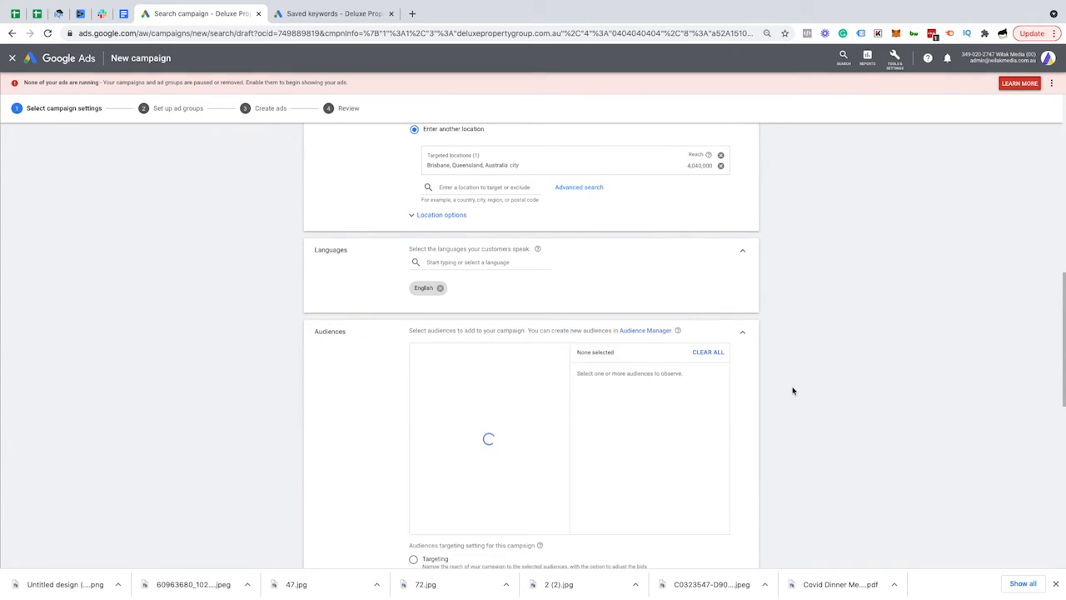
pyautogui.scroll(-3, 794, 393)
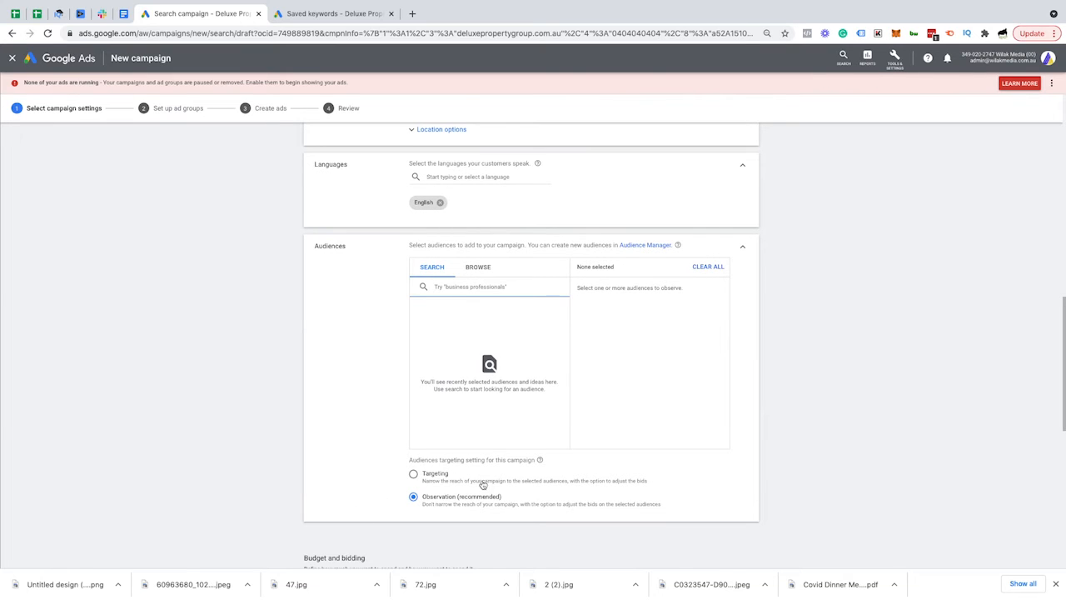
pyautogui.click(415, 475)
pyautogui.click(413, 497)
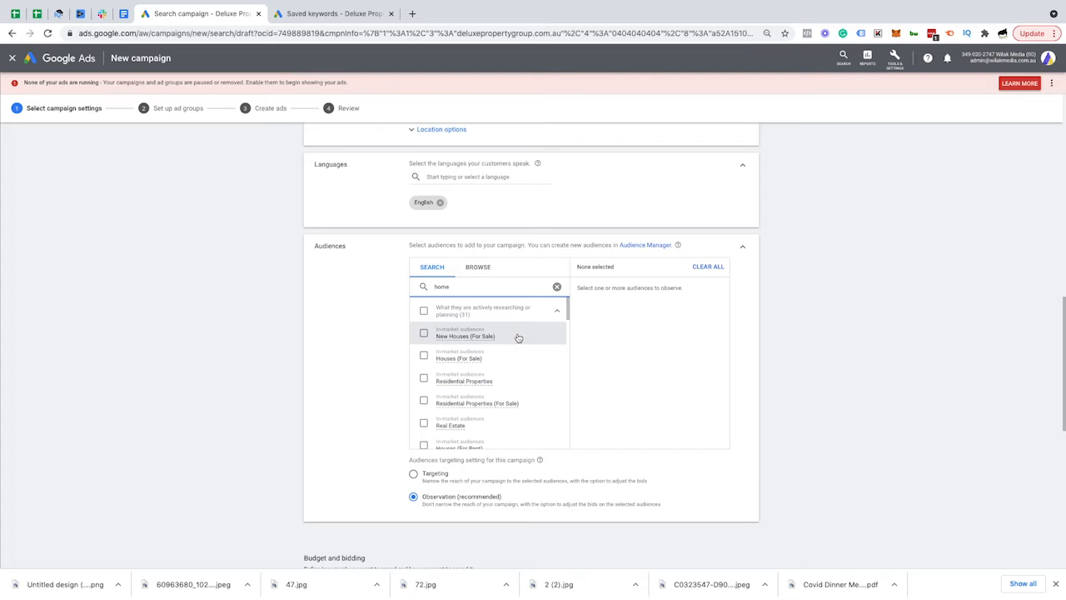
# Search the audiences for "home", look through the in-market suggestions and collapse the audience settings
pyautogui.scroll(-1, 519, 365)
pyautogui.scroll(-3, 518, 372)
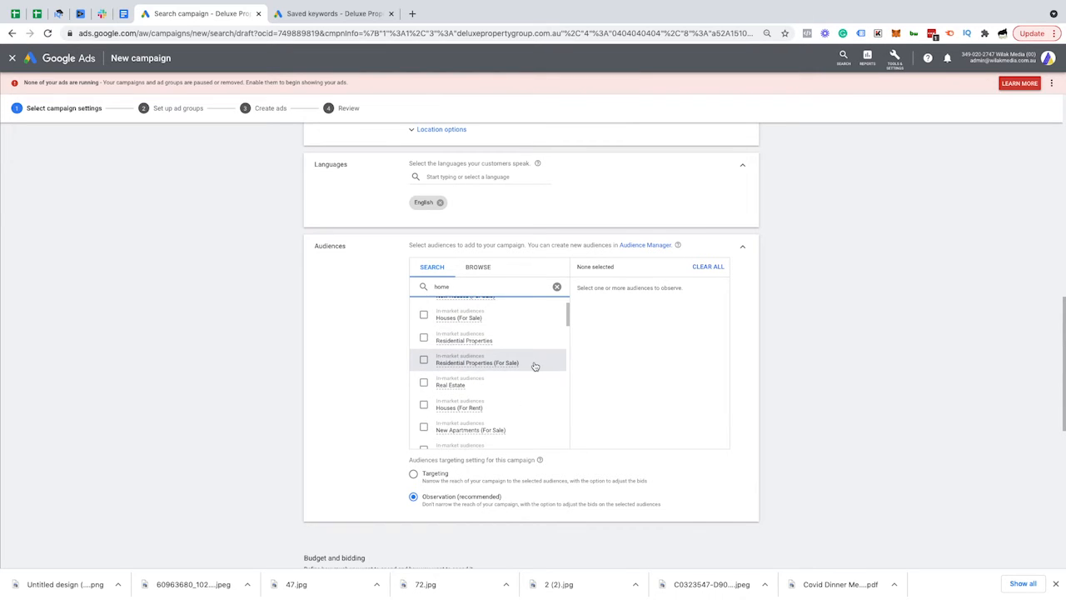
pyautogui.scroll(-3, 519, 383)
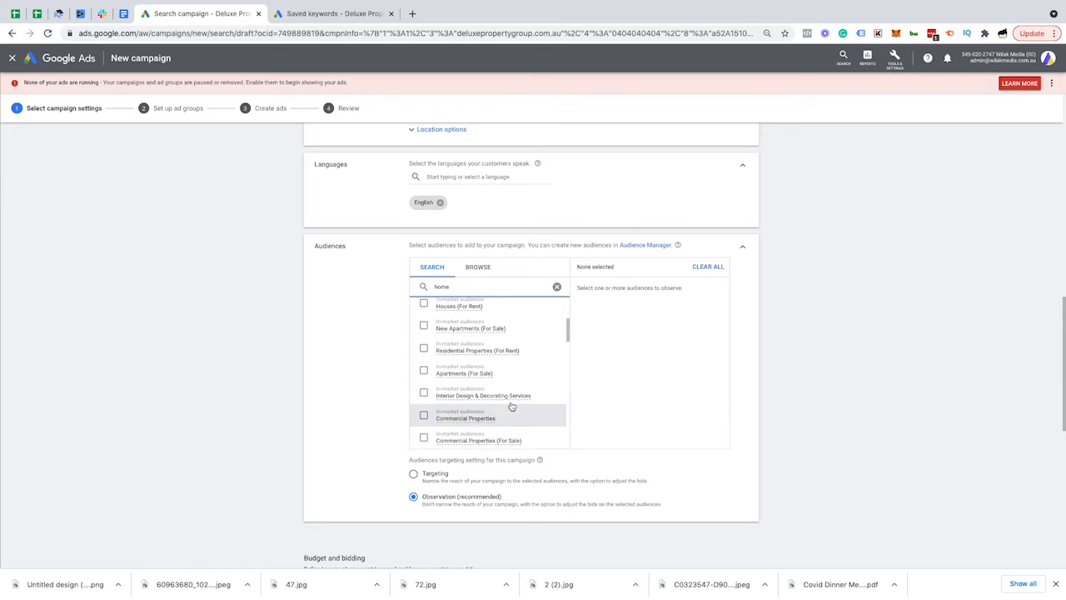
pyautogui.scroll(-5, 517, 409)
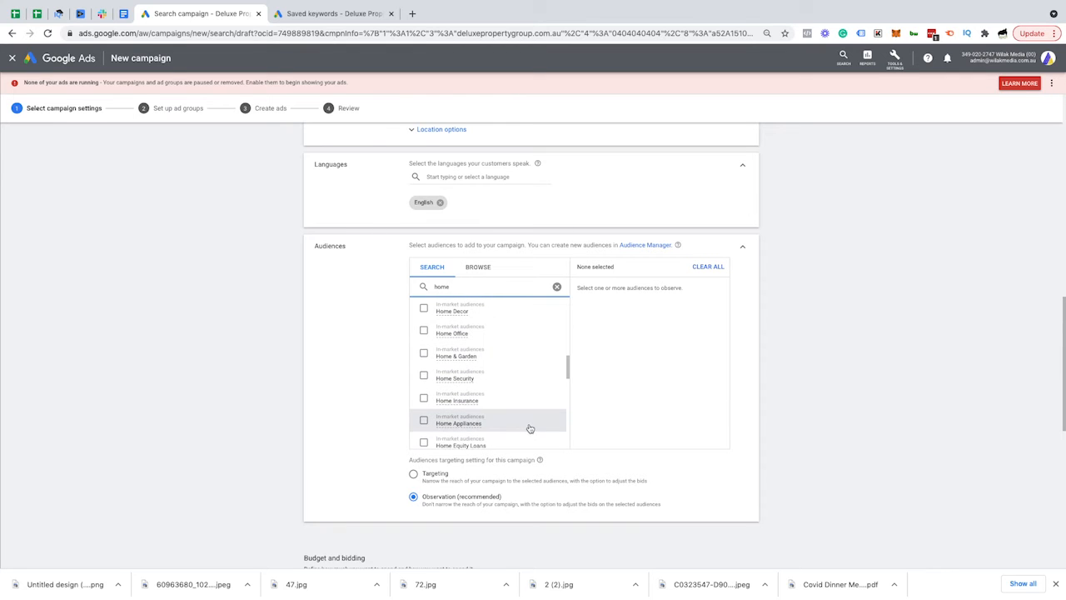
pyautogui.scroll(-3, 526, 369)
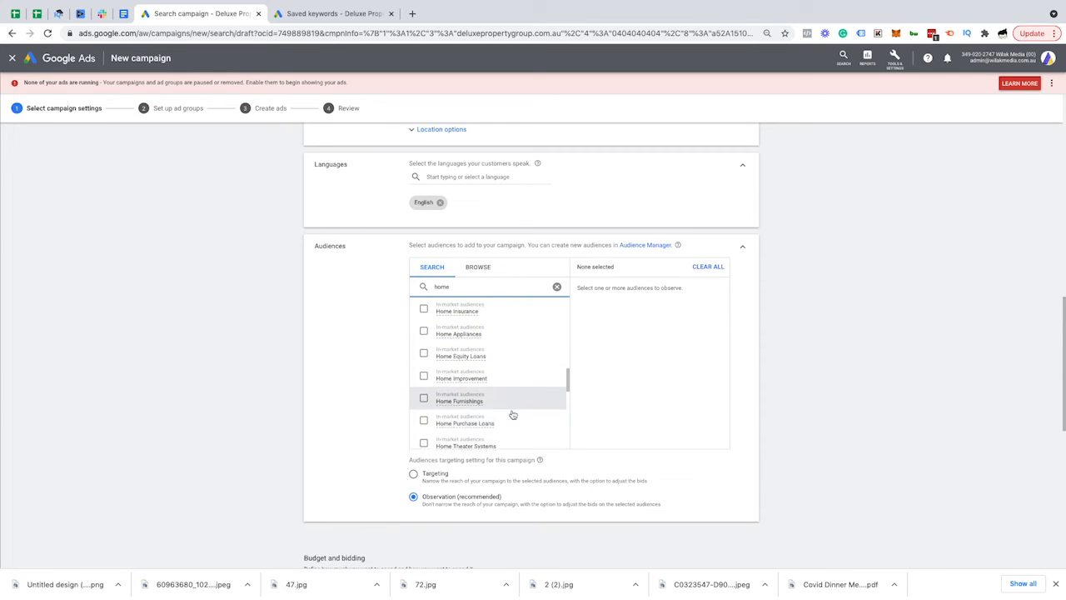
pyautogui.scroll(-1, 548, 406)
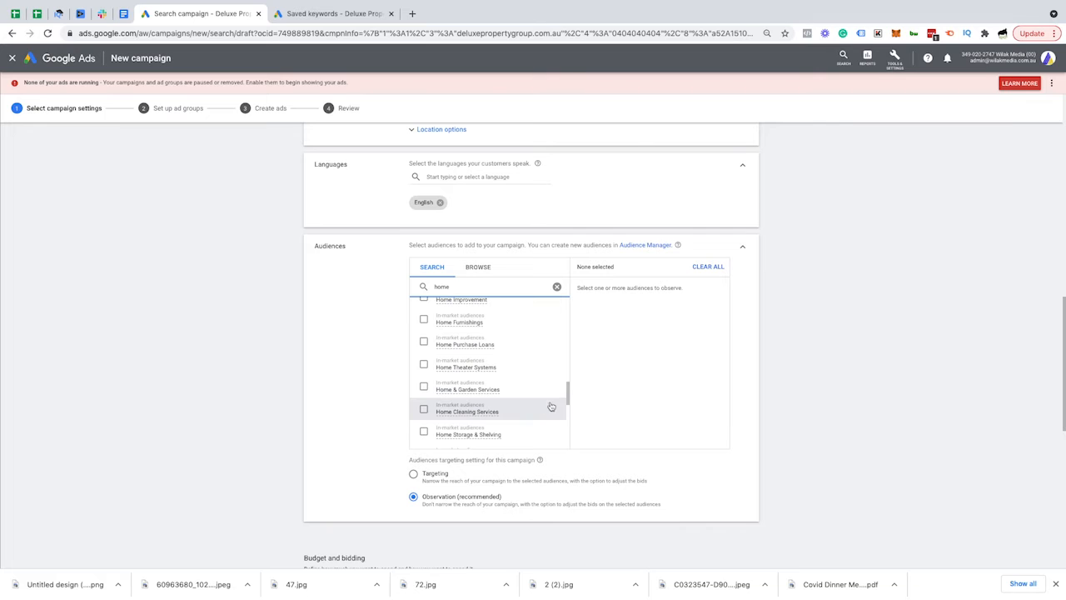
pyautogui.click(743, 249)
# Set the average daily budget to A$20.00 and view the bidding focus options, keeping Conversions
pyautogui.scroll(-1, 536, 330)
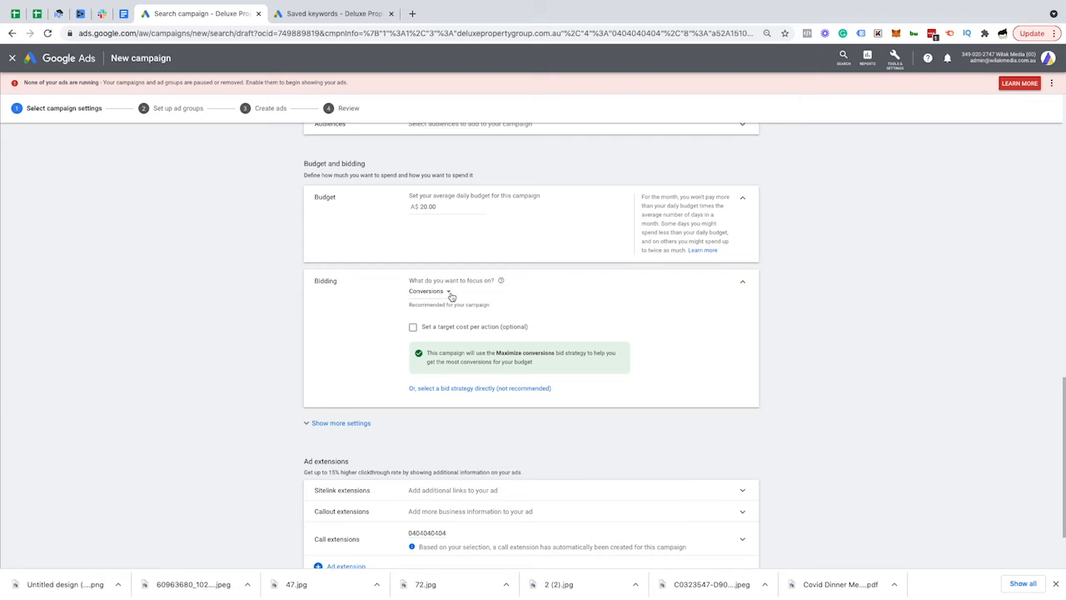
pyautogui.click(450, 294)
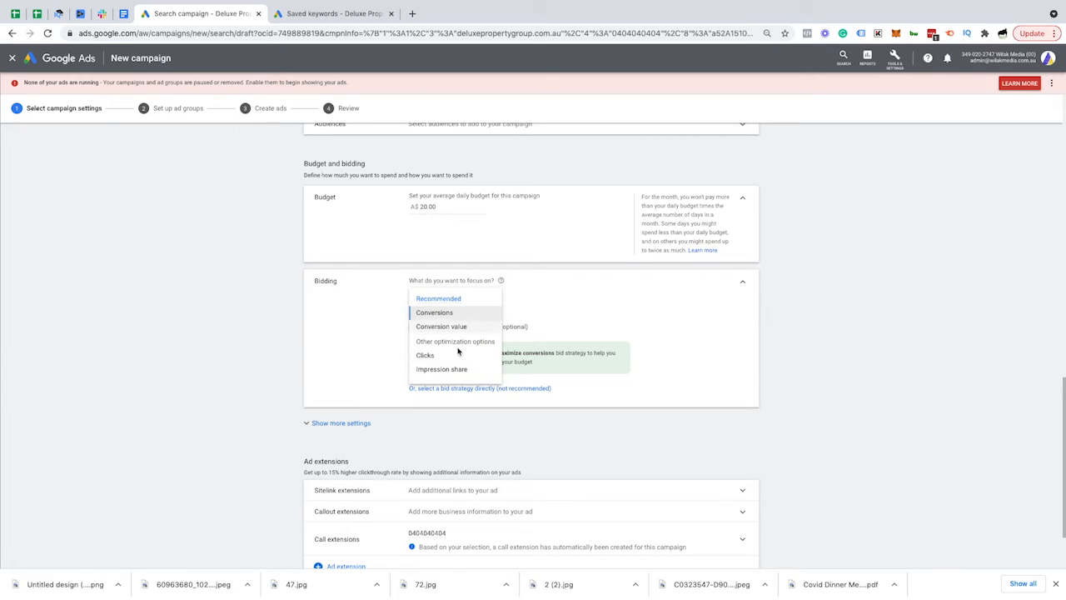
pyautogui.click(886, 320)
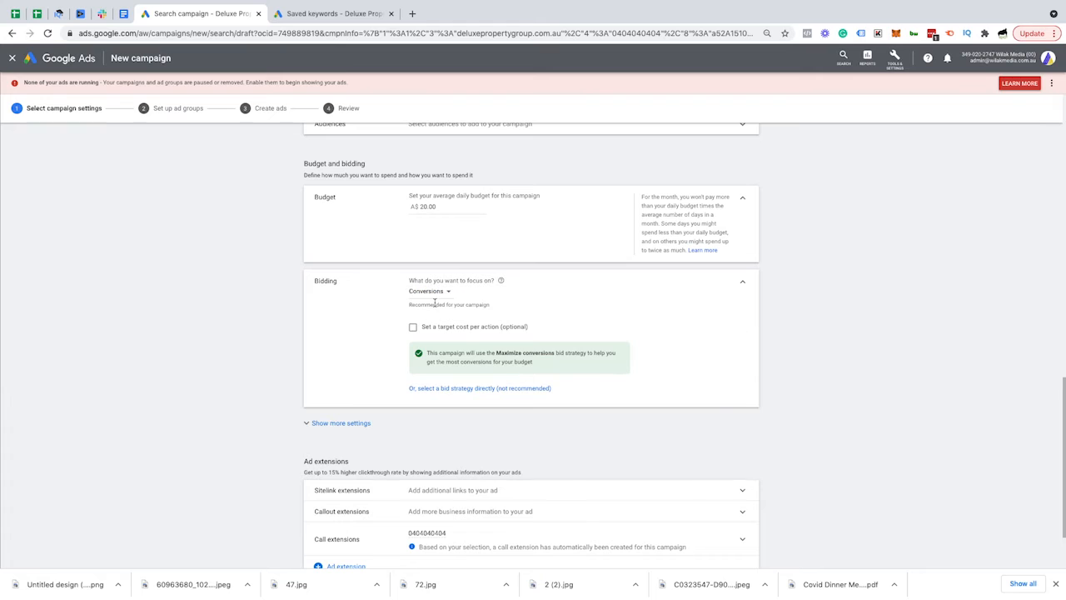
# Open the form for new campaign-level callout extensions in the ad extensions section
pyautogui.scroll(-1, 709, 395)
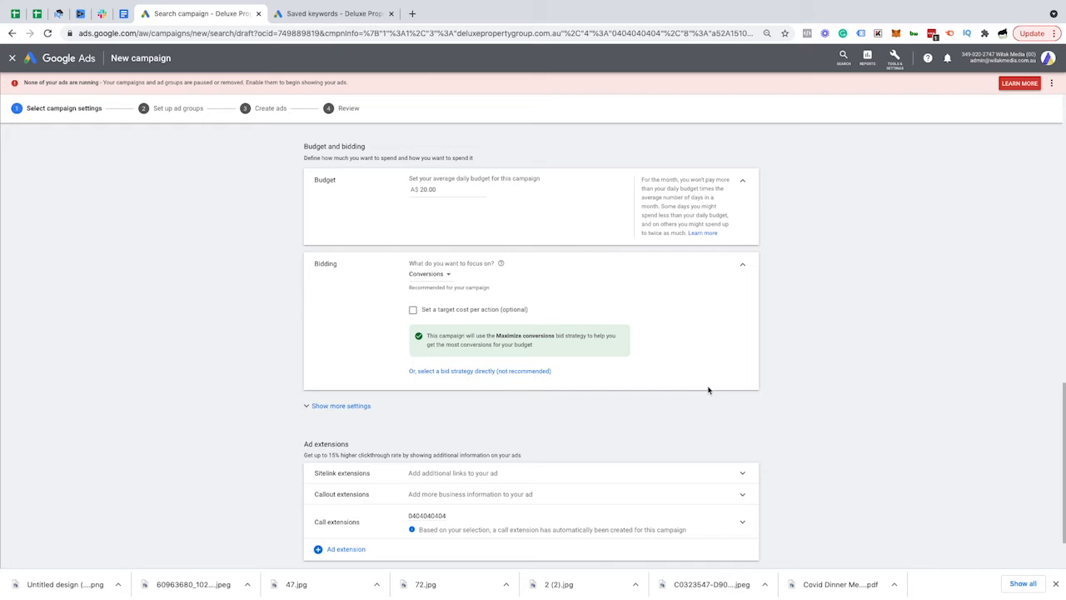
pyautogui.scroll(-1, 712, 387)
pyautogui.scroll(-1, 712, 389)
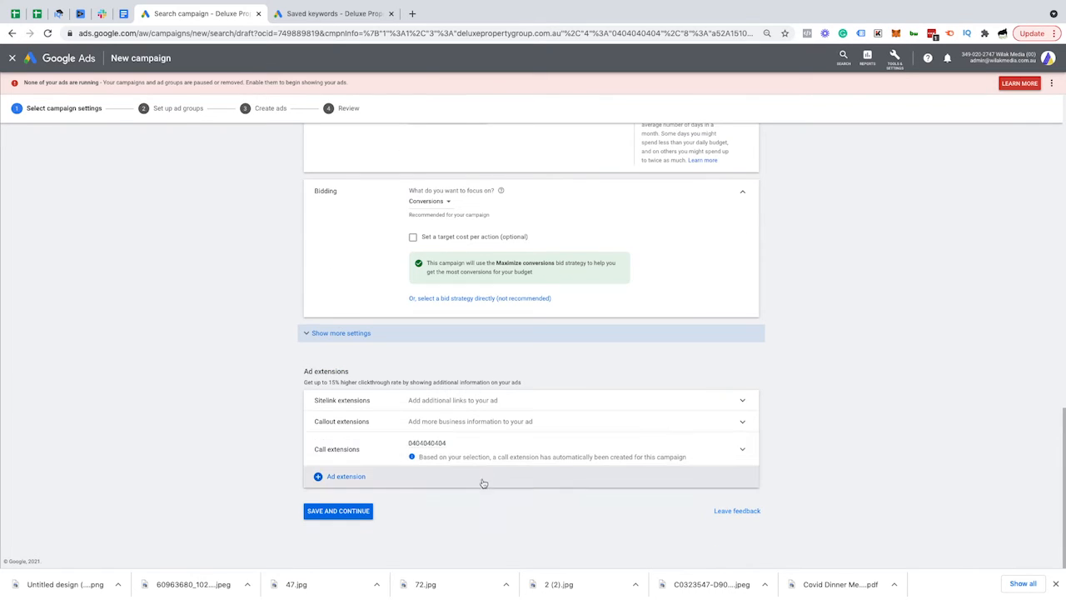
pyautogui.click(636, 421)
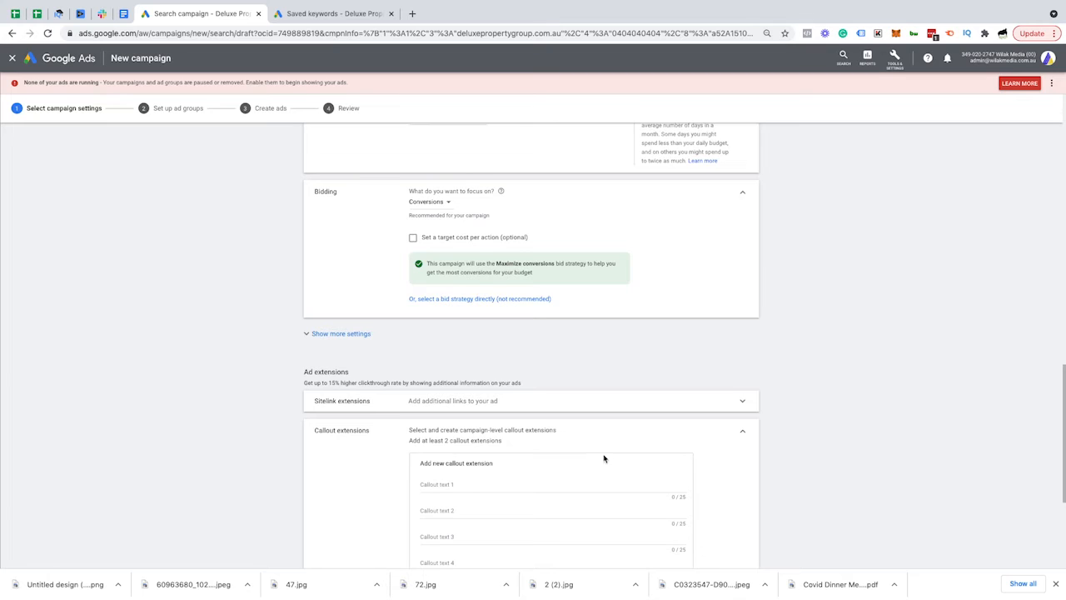
pyautogui.scroll(-1, 606, 457)
pyautogui.scroll(2, 525, 451)
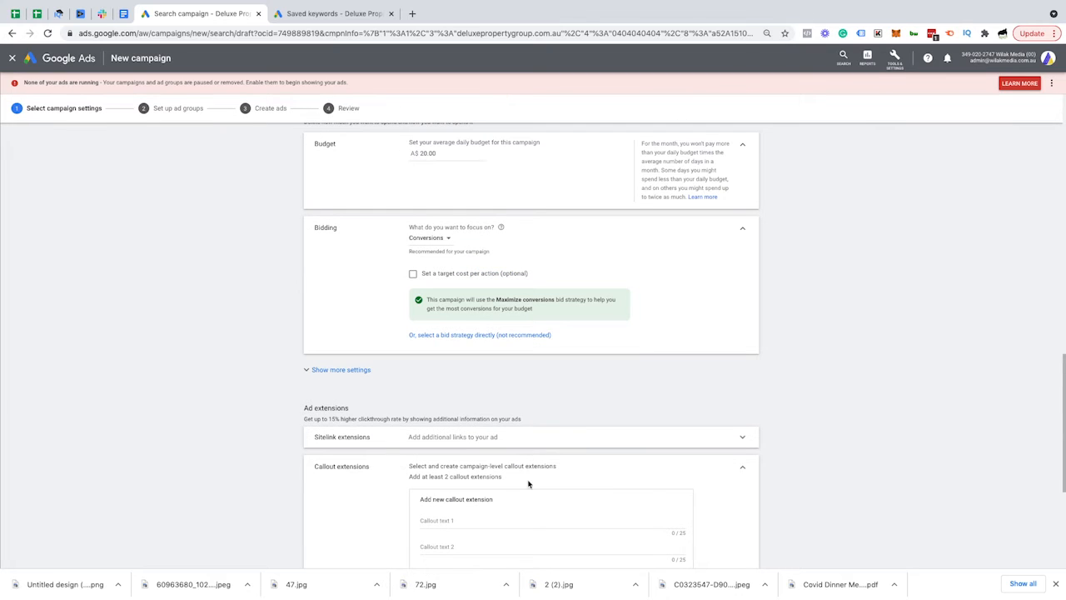
pyautogui.scroll(-3, 526, 479)
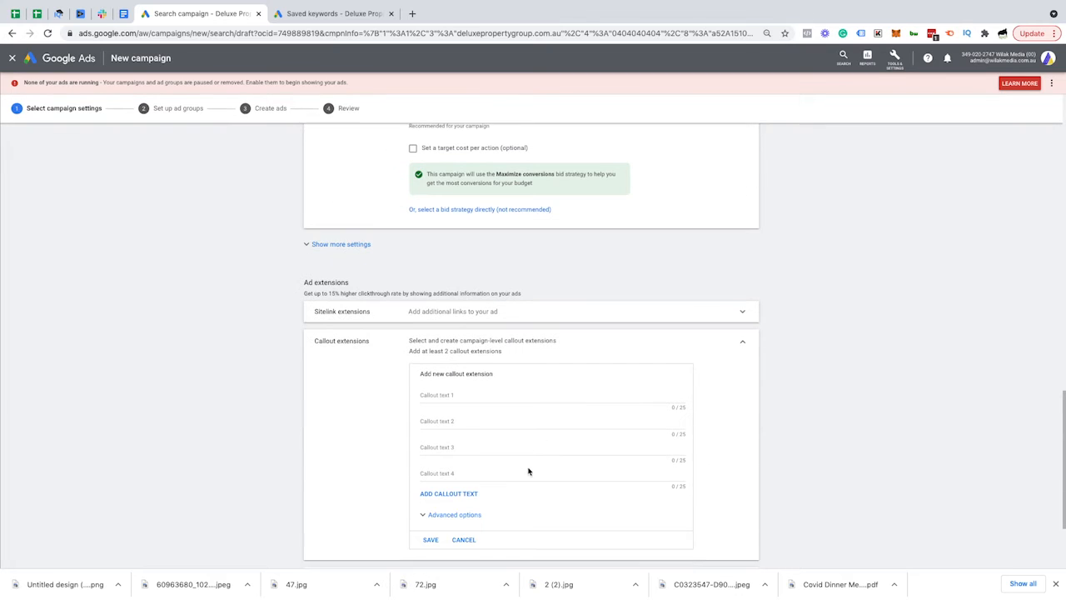
# Go through the four callout text fields of the new callout extension, leaving them blank
pyautogui.click(458, 397)
pyautogui.click(460, 418)
pyautogui.click(460, 445)
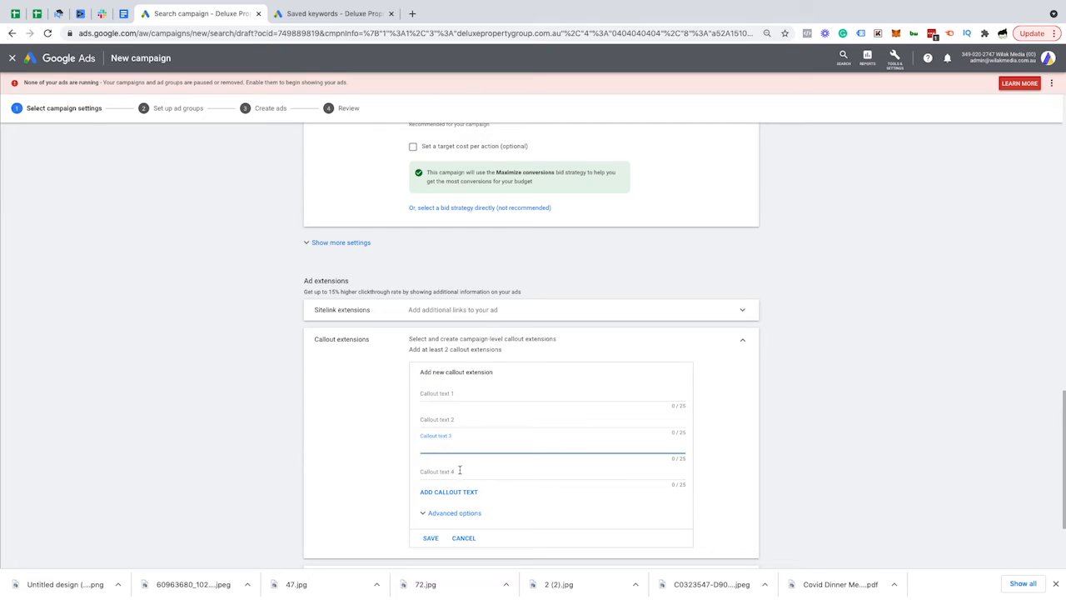
pyautogui.click(459, 472)
pyautogui.click(469, 394)
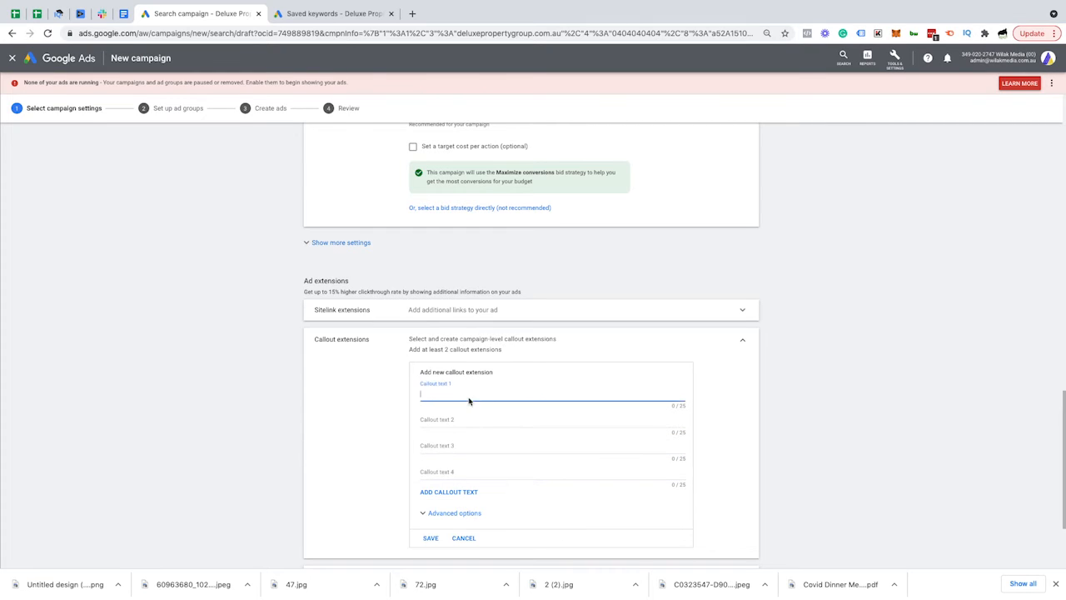
pyautogui.click(466, 421)
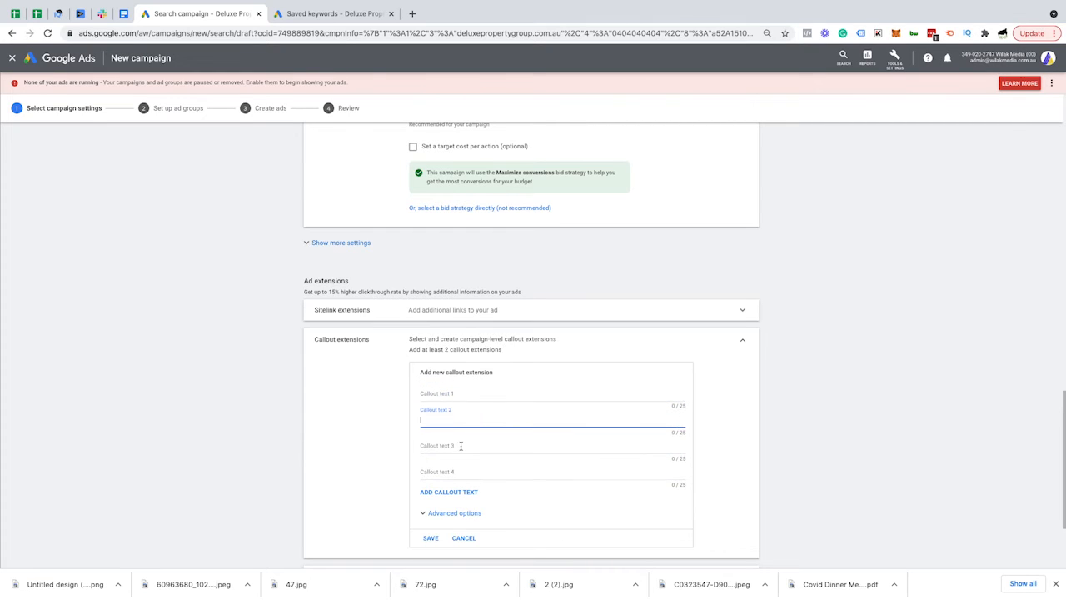
pyautogui.click(463, 445)
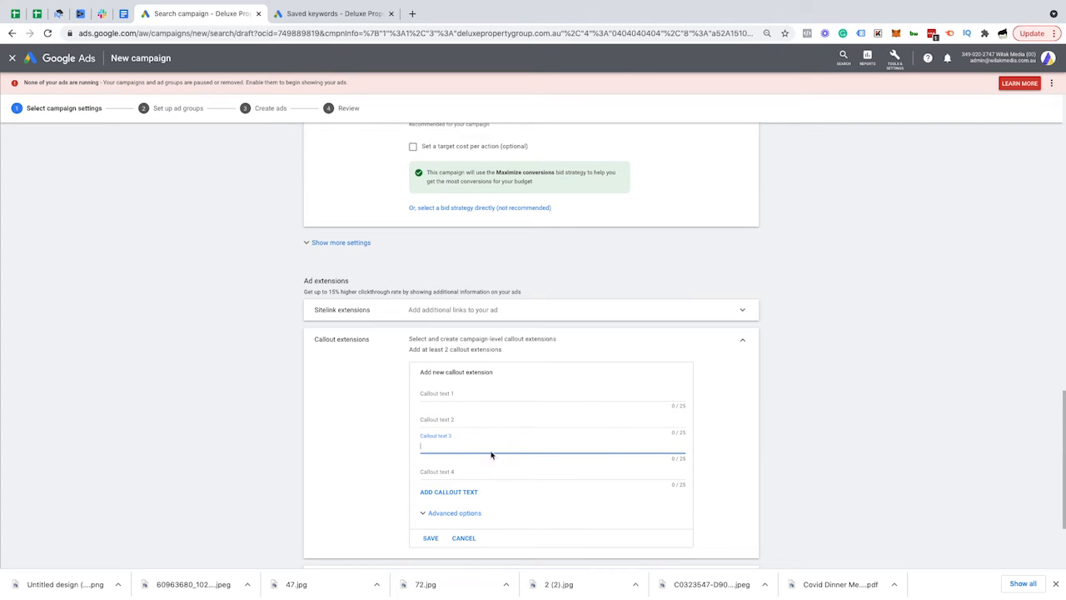
pyautogui.click(459, 472)
pyautogui.click(788, 447)
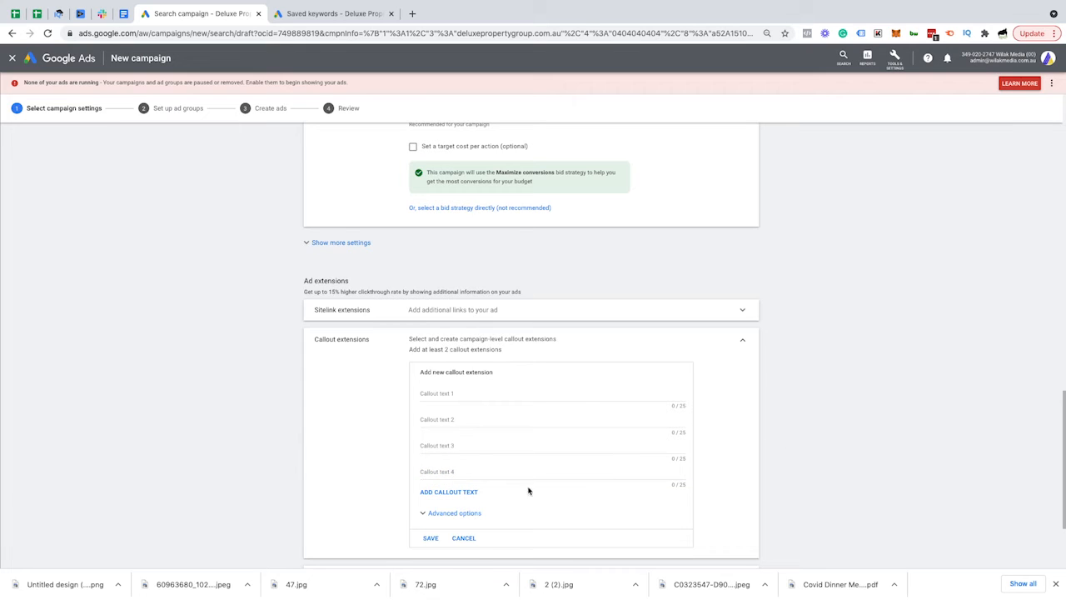
# Open the new sitelink extension form and view the sitelinks in Google's ad results for "custom homes", closing the results afterwards
pyautogui.click(745, 313)
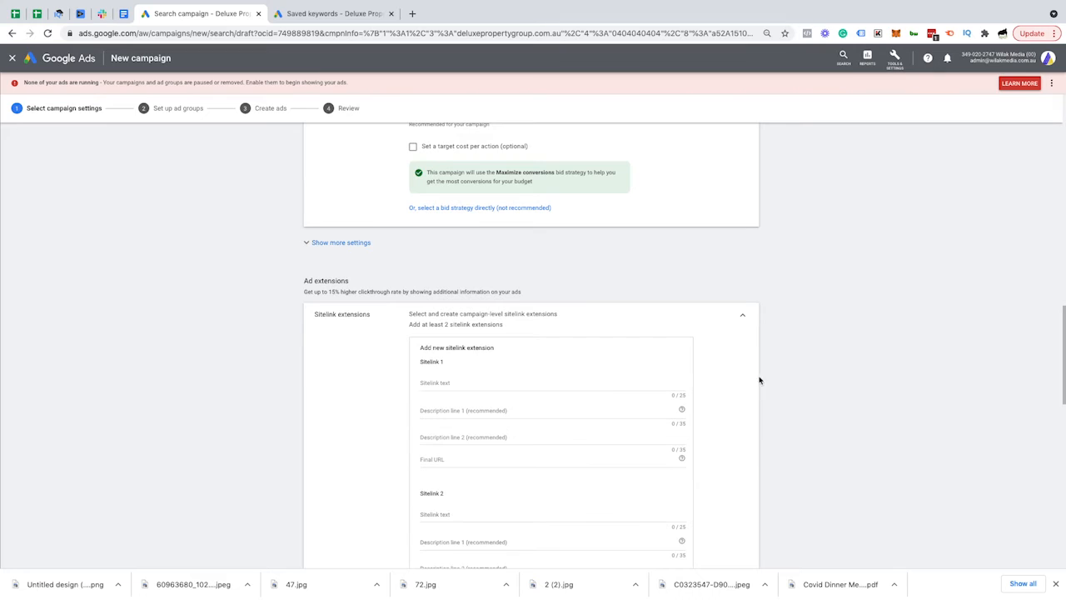
pyautogui.scroll(-2, 759, 378)
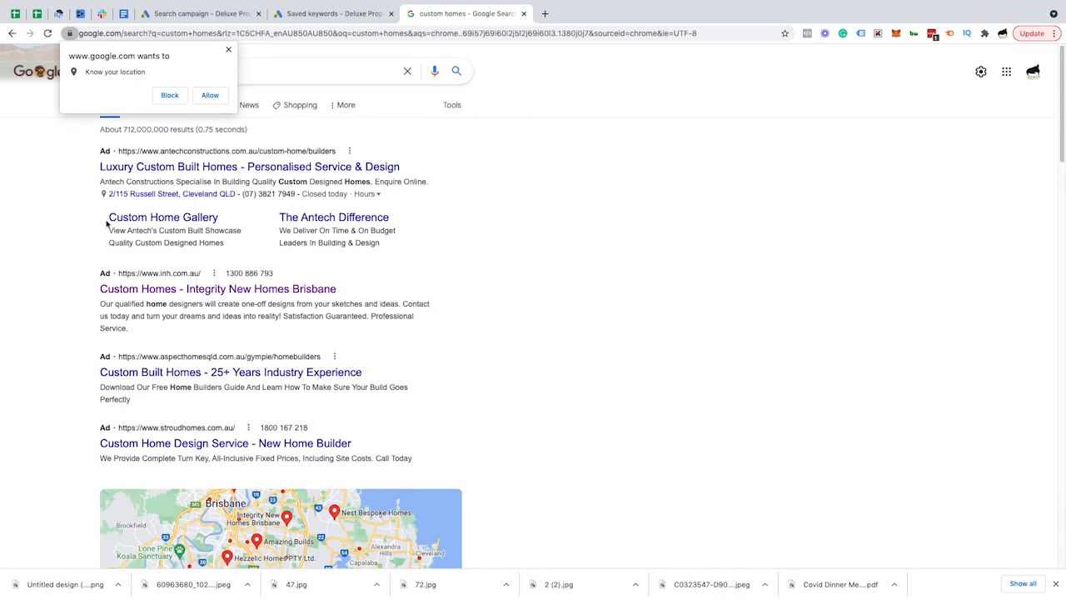
pyautogui.click(228, 50)
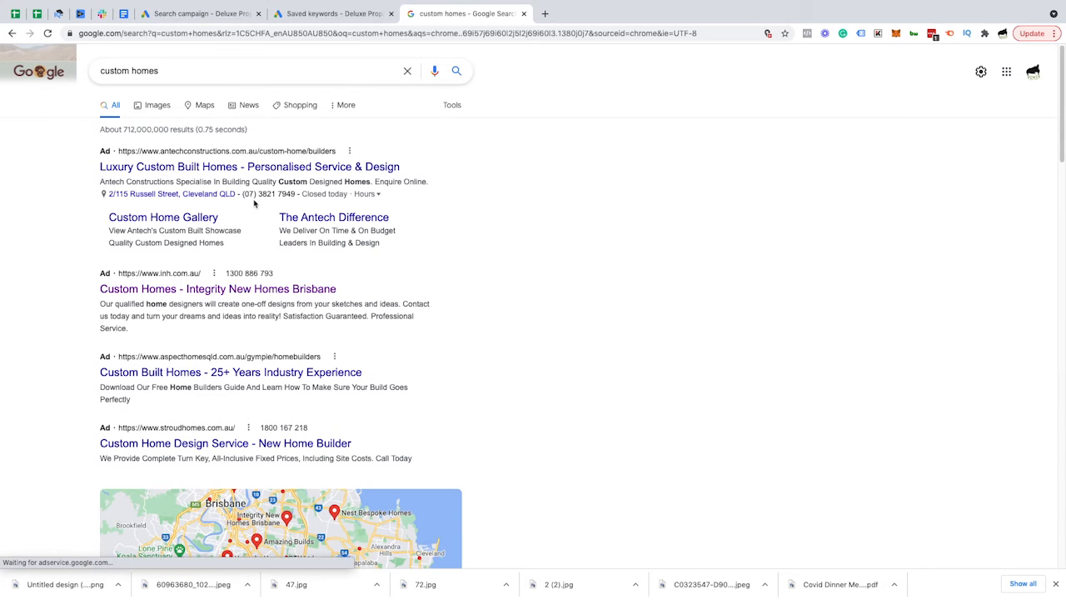
pyautogui.press('super+w')
# Leave the callout extensions blank, continue to the ad group setup and view the ad group types, keeping Standard
pyautogui.scroll(-8, 491, 266)
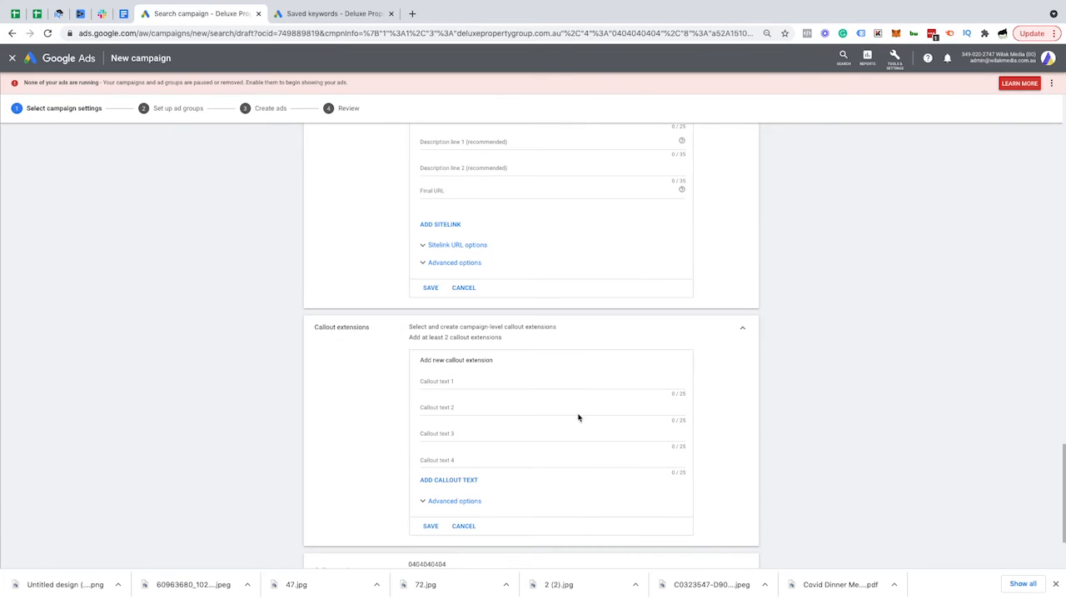
pyautogui.click(346, 512)
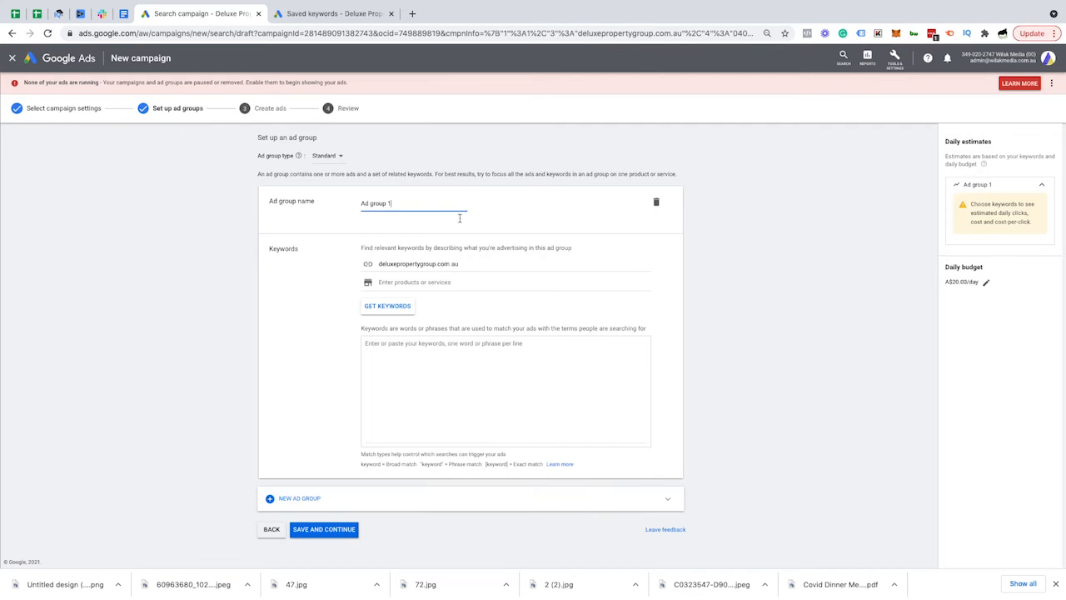
pyautogui.tripleClick(431, 201)
pyautogui.click(334, 156)
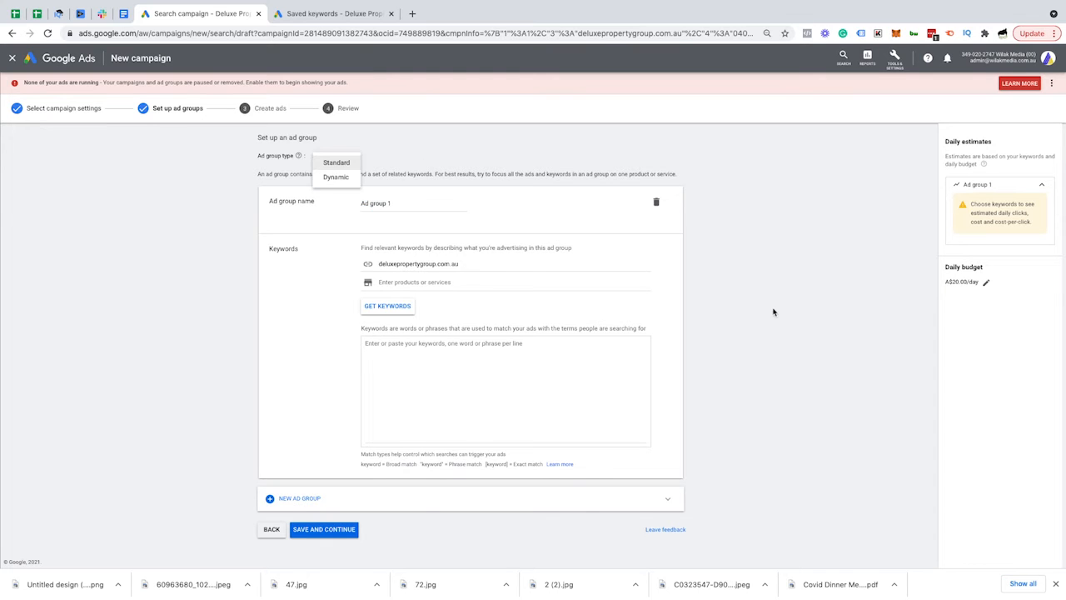
pyautogui.click(772, 309)
pyautogui.click(394, 200)
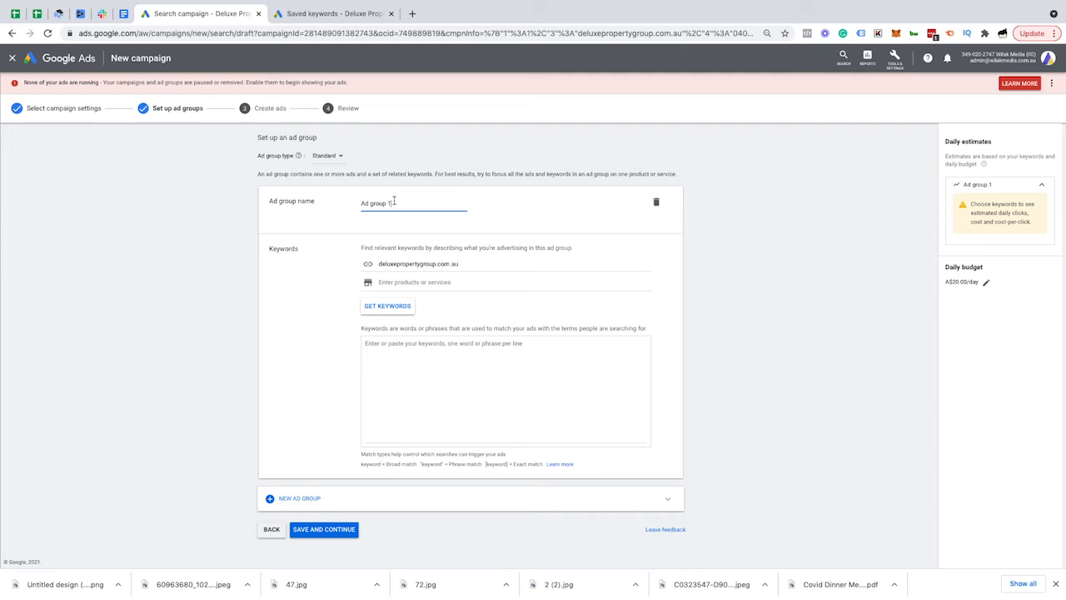
# Enter "custom homes" as the first keyword and name the ad group Custom Homes
pyautogui.click(419, 362)
pyautogui.write('cus')
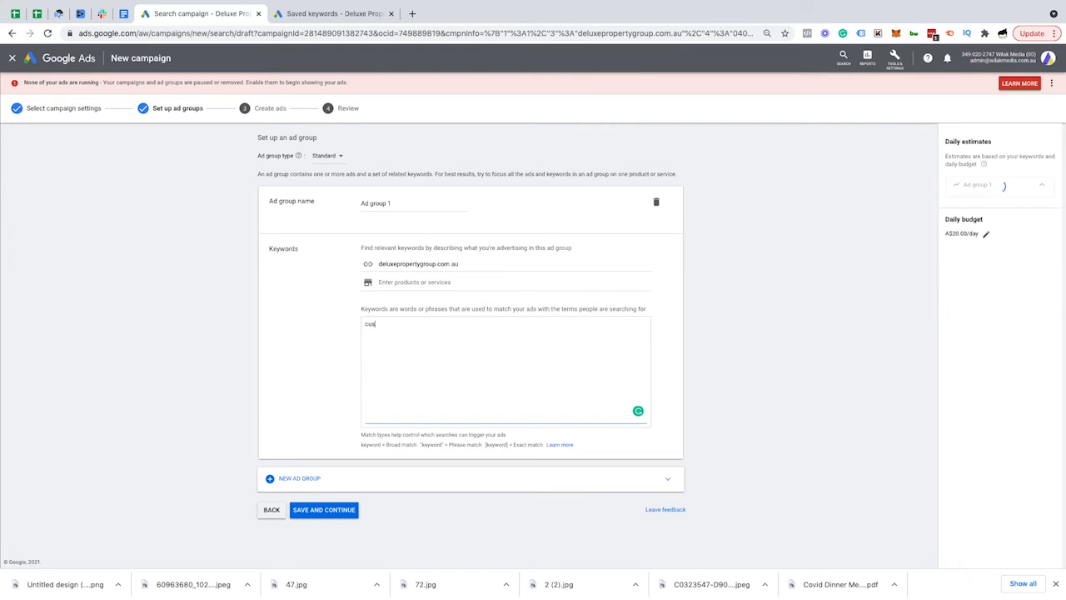
pyautogui.write('tom homes')
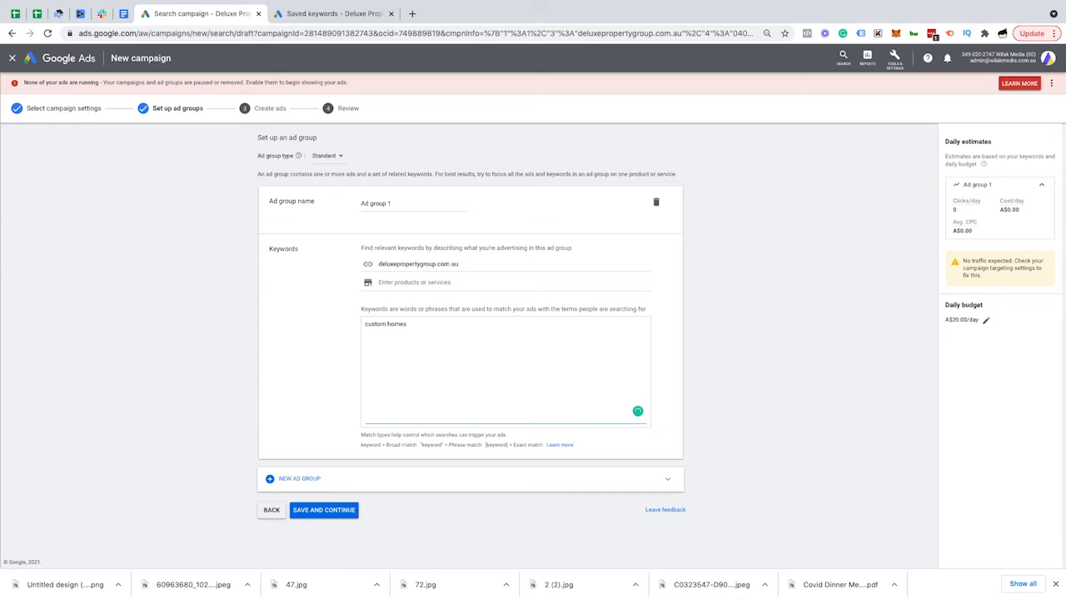
pyautogui.click(400, 207)
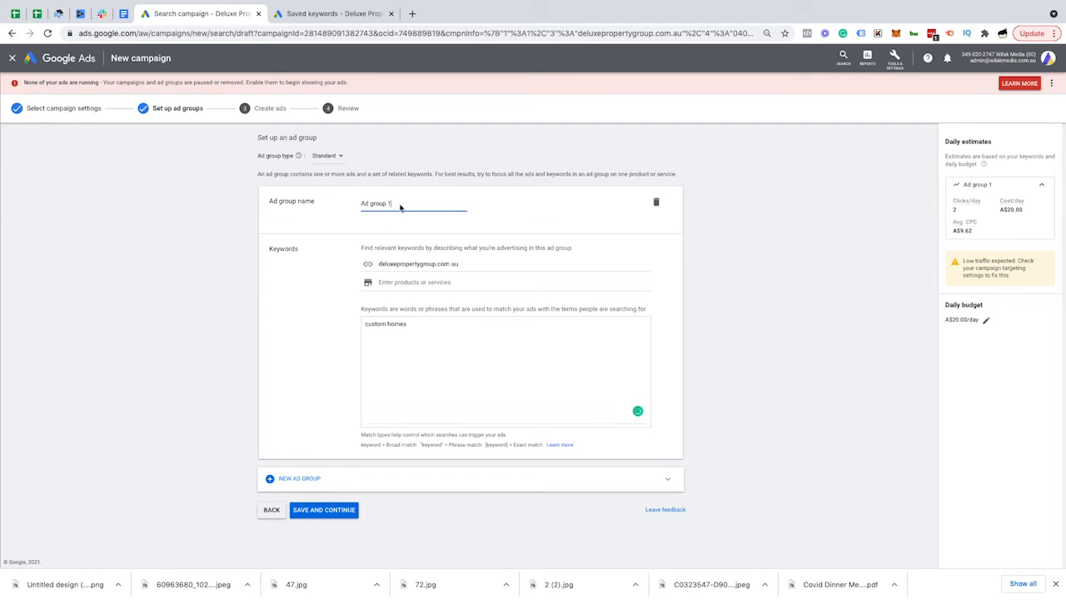
pyautogui.tripleClick(397, 206)
pyautogui.write('Custom Homes')
# Copy "custom homes" from the saved keywords plan and add it as a second keyword line in the ad group
pyautogui.click(338, 15)
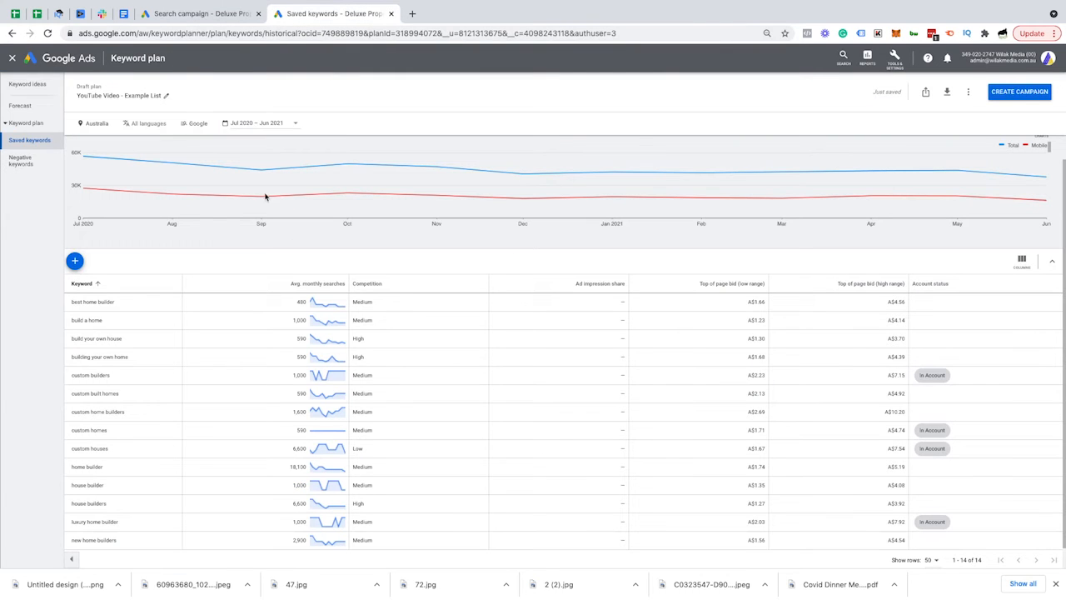
pyautogui.tripleClick(98, 428)
pyautogui.press('super+c')
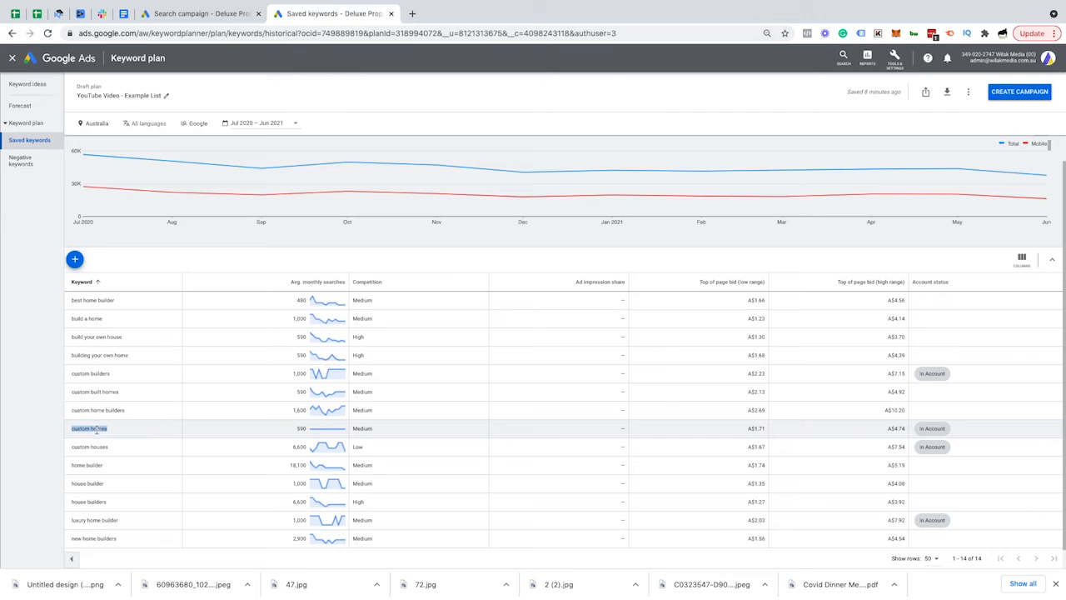
pyautogui.click(208, 14)
pyautogui.click(419, 332)
pyautogui.press('Return')
pyautogui.press('super+v')
pyautogui.press('Return')
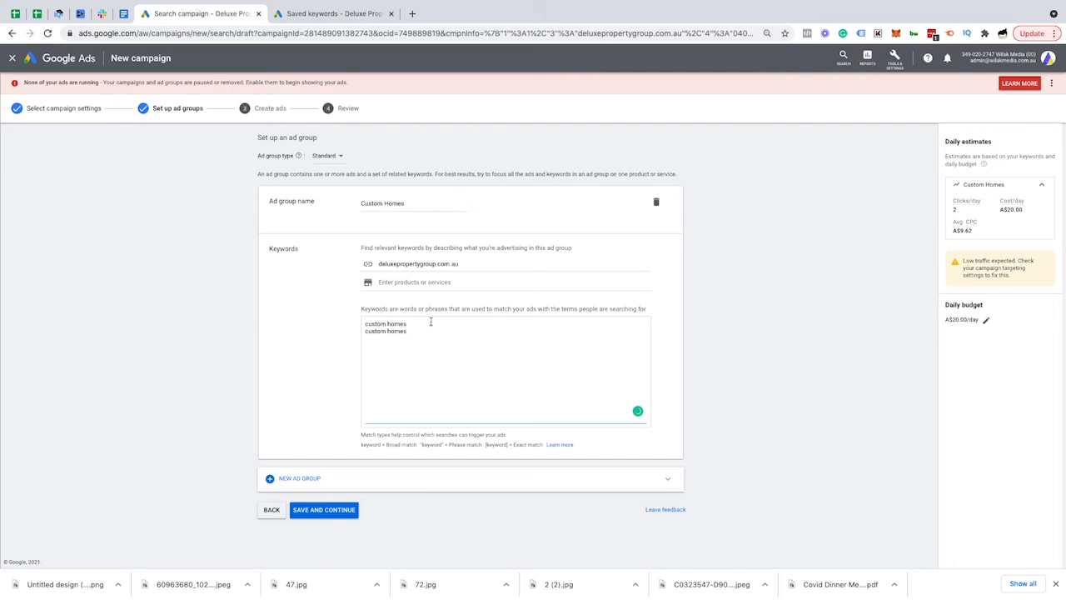
# Make the first keyword phrase match with quotation marks and the second exact match with square brackets, checking the match type legend
pyautogui.click(365, 324)
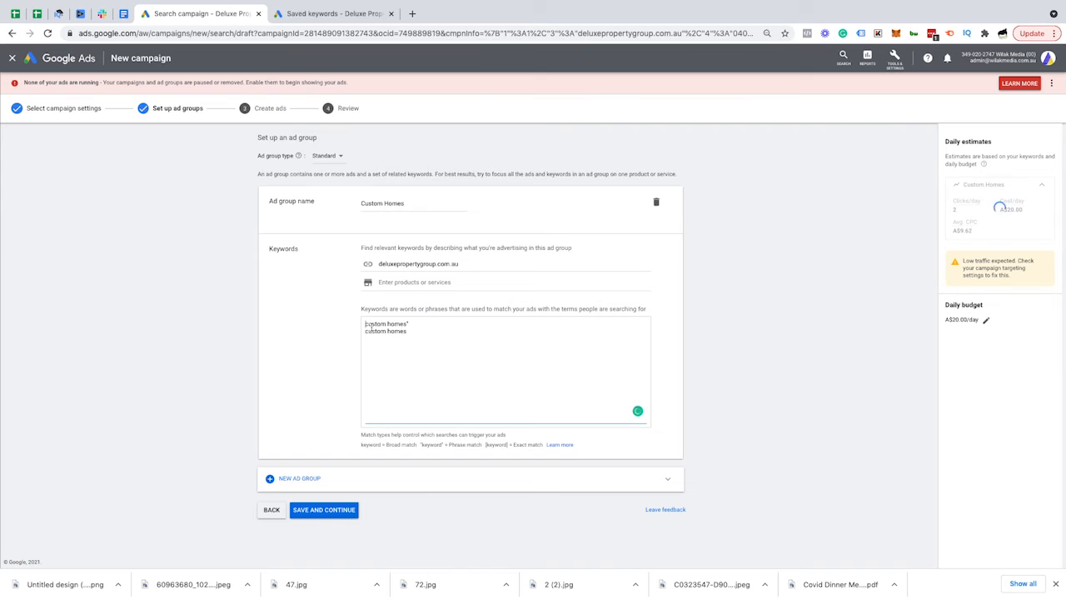
pyautogui.write('"')
pyautogui.write(']')
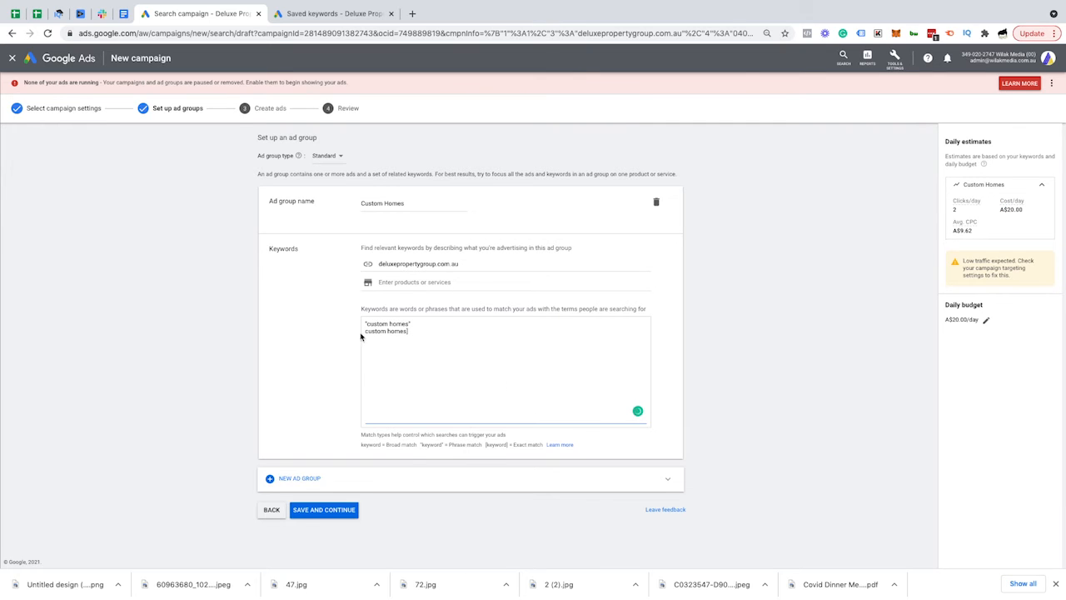
pyautogui.click(366, 331)
pyautogui.write('[')
pyautogui.tripleClick(389, 445)
pyautogui.tripleClick(458, 445)
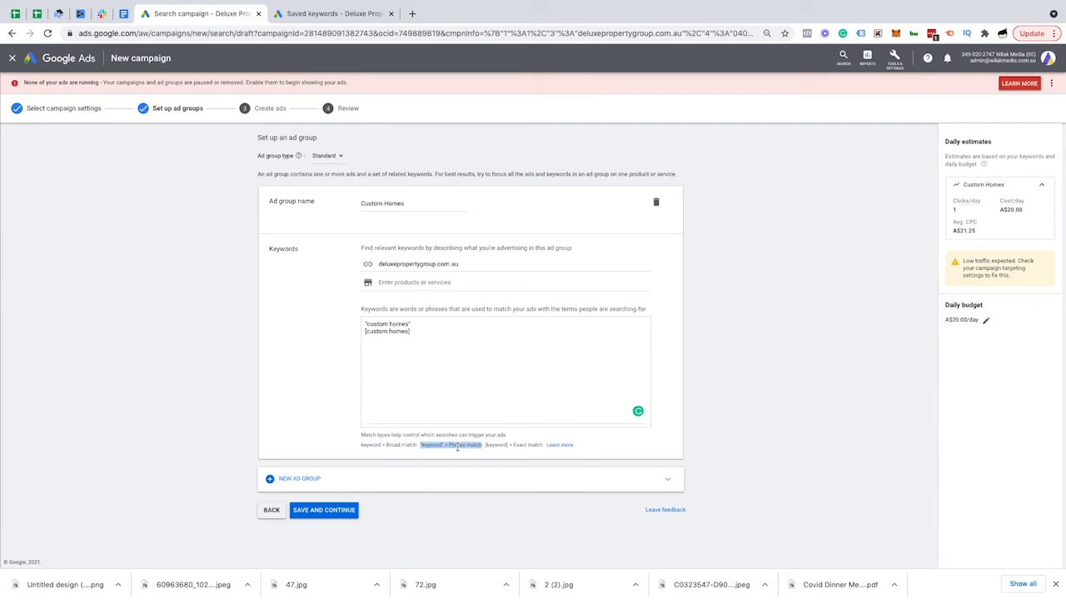
pyautogui.tripleClick(510, 445)
# Add "+custom +homes" as a third keyword line in the Custom Homes ad group
pyautogui.click(427, 333)
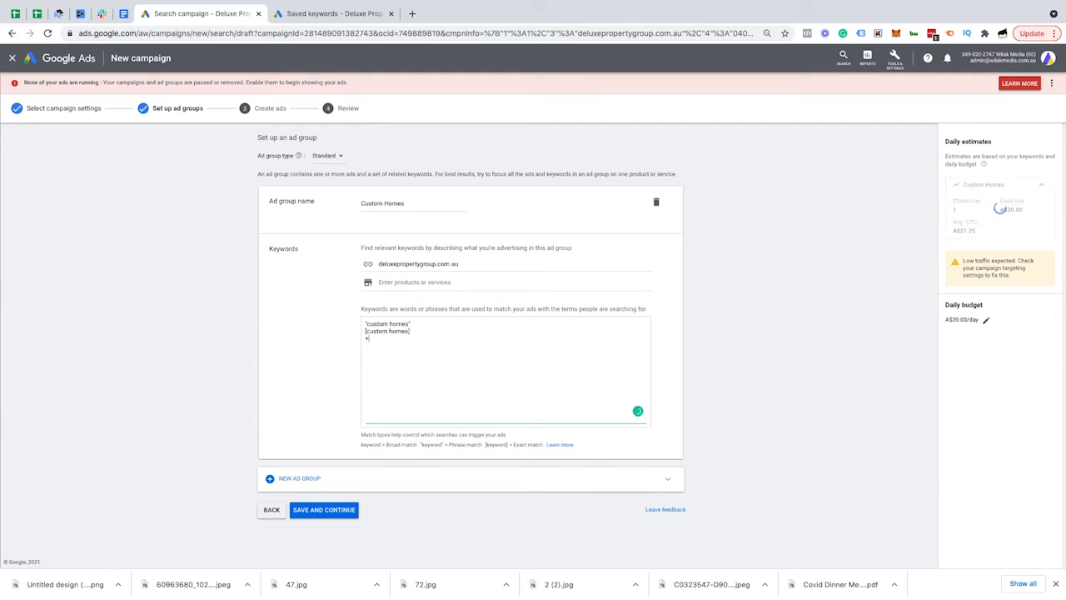
pyautogui.write('custom')
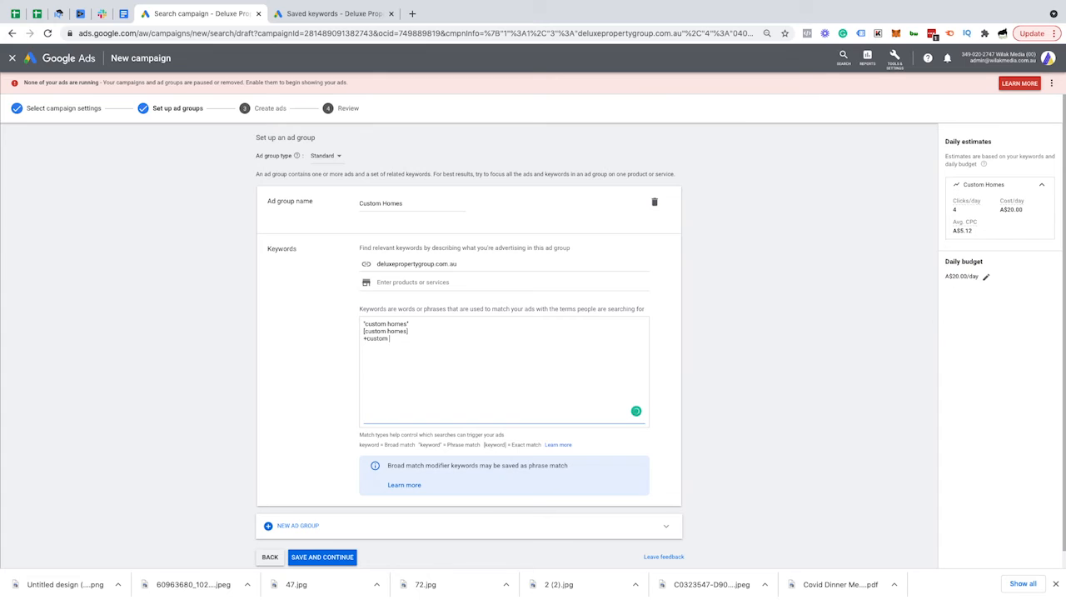
pyautogui.write('+homes')
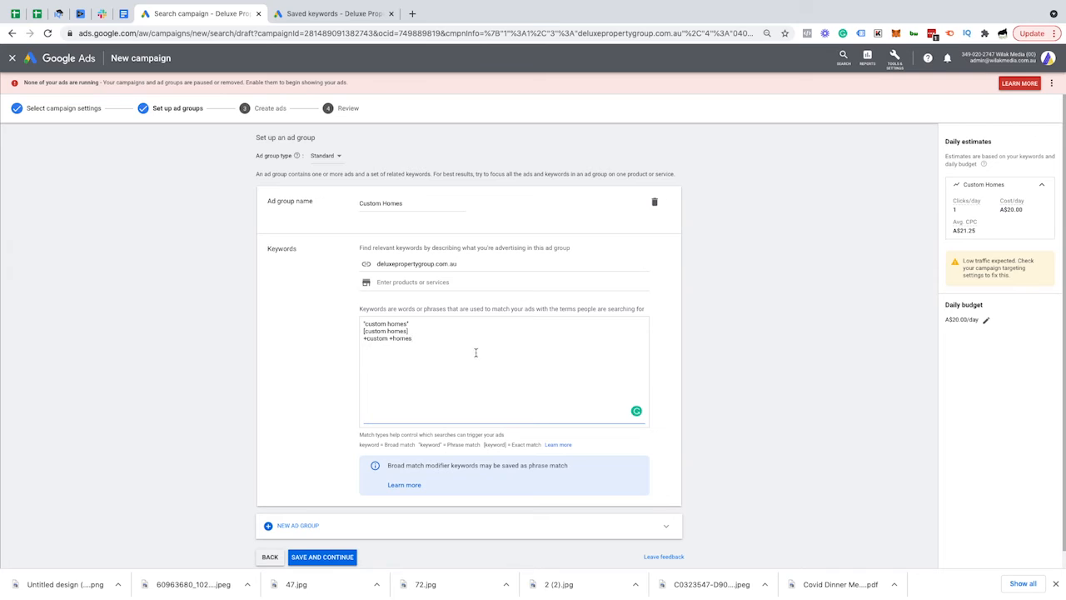
# Go through the three keyword lines and compare their phrase, exact and modified broad match notation
pyautogui.tripleClick(381, 323)
pyautogui.moveTo(410, 324)
pyautogui.mouseDown()
pyautogui.moveTo(388, 324)
pyautogui.moveTo(409, 323)
pyautogui.mouseUp()
pyautogui.tripleClick(387, 330)
pyautogui.tripleClick(375, 339)
pyautogui.click(373, 344)
pyautogui.doubleClick(403, 338)
pyautogui.doubleClick(369, 339)
pyautogui.doubleClick(406, 339)
pyautogui.click(679, 327)
pyautogui.scroll(-1, 628, 360)
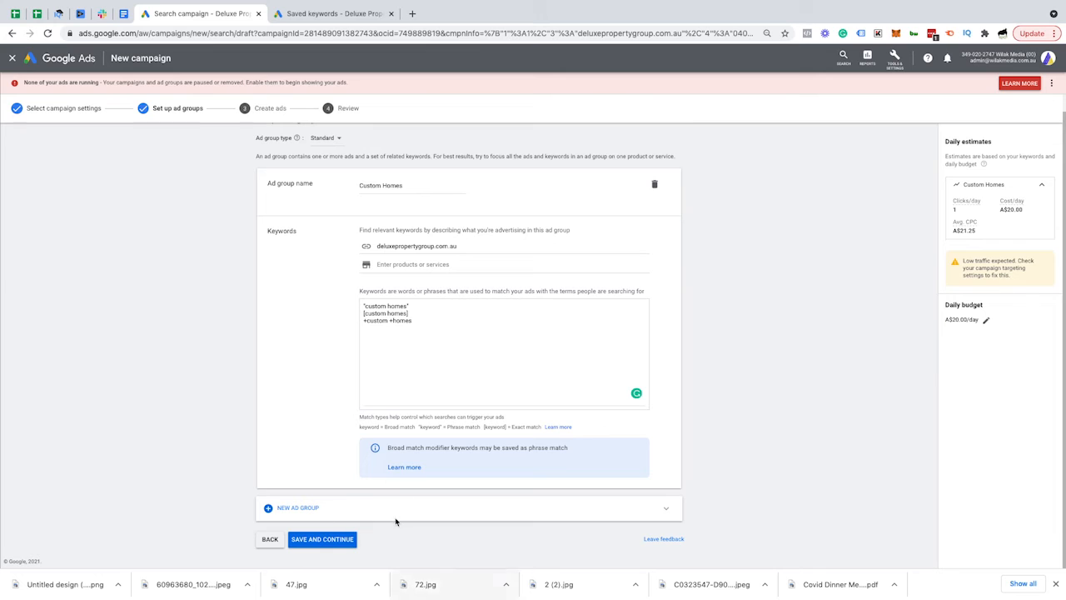
# Examine the saved keywords plan, highlighting "best home builder", and return to the campaign draft
pyautogui.click(333, 14)
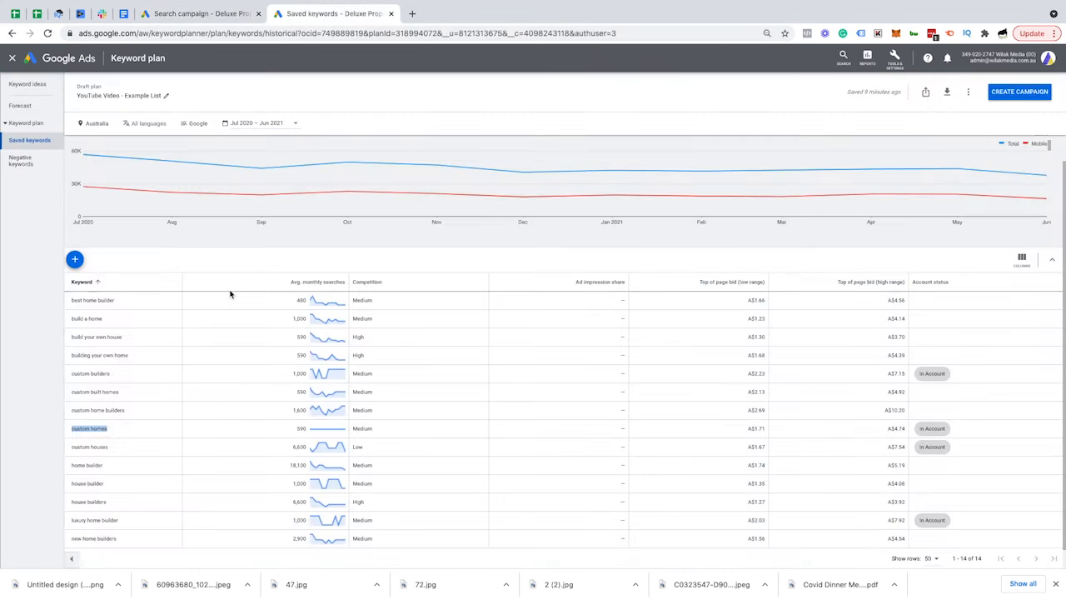
pyautogui.tripleClick(97, 302)
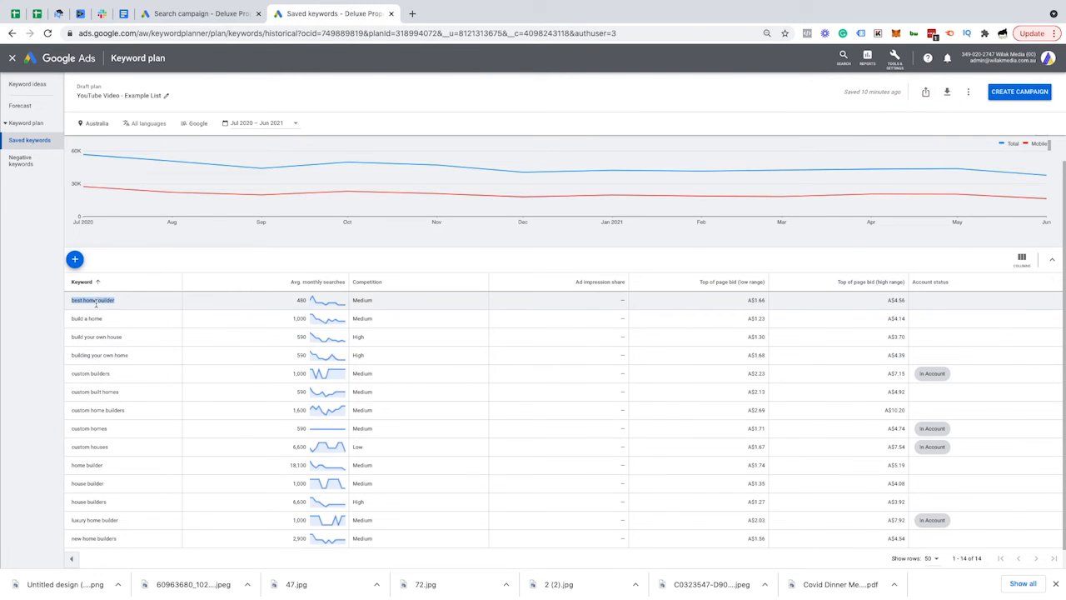
pyautogui.scroll(-1, 108, 466)
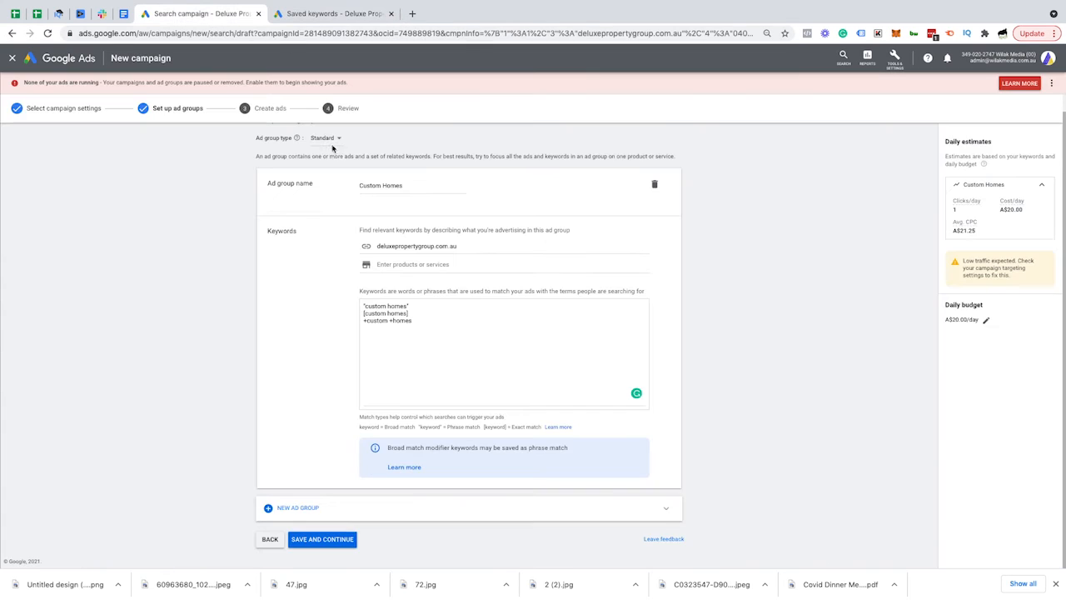
pyautogui.click(204, 14)
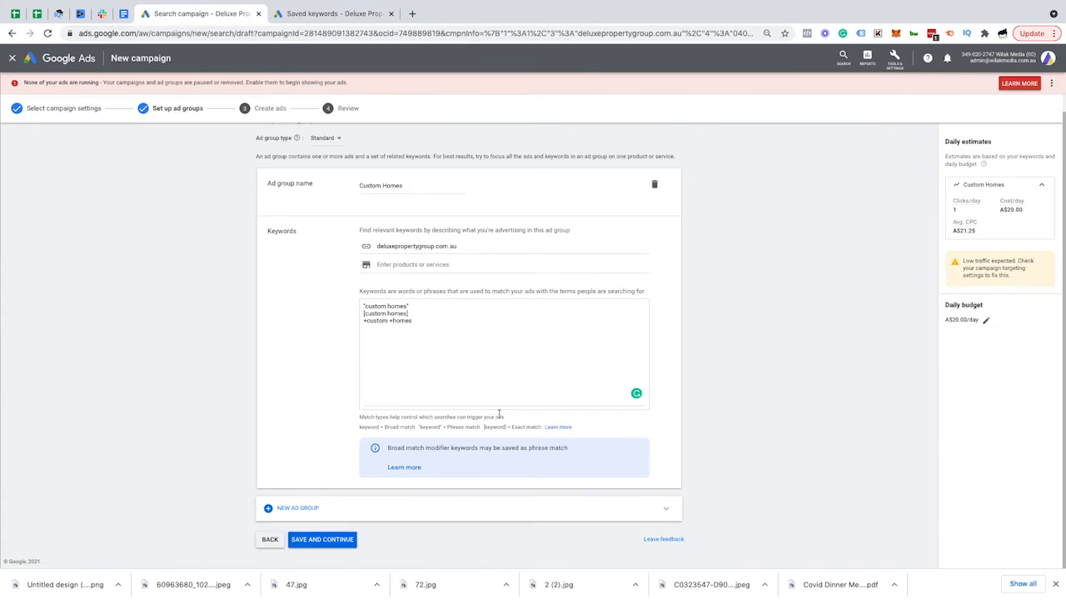
# Save the ad group, continue to ad creation and compare the responsive search ad form with the saved keywords
pyautogui.click(322, 540)
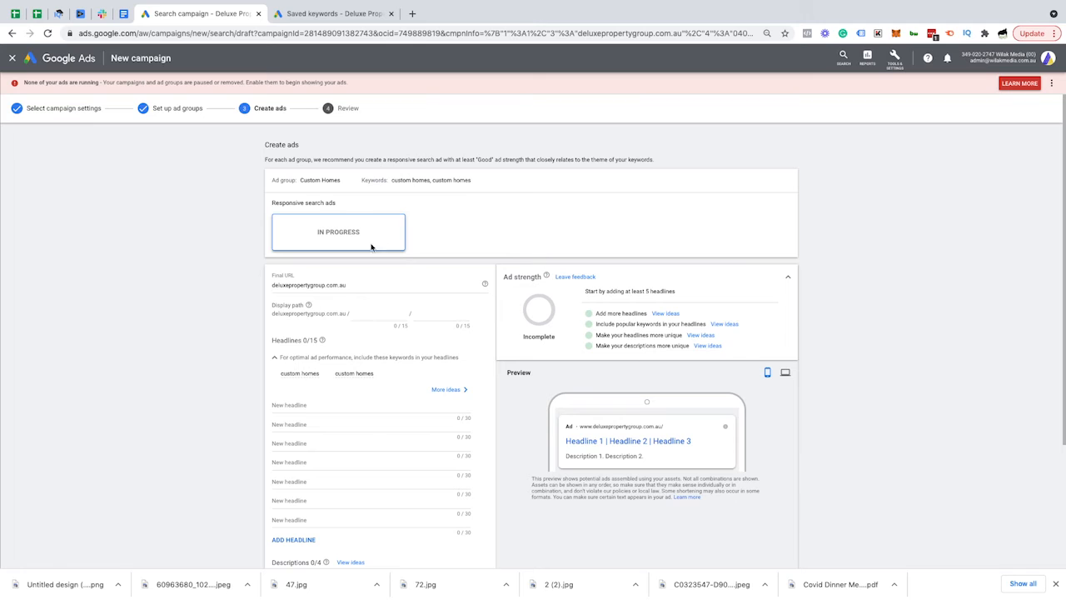
pyautogui.tripleClick(426, 180)
pyautogui.click(903, 395)
pyautogui.scroll(-1, 478, 342)
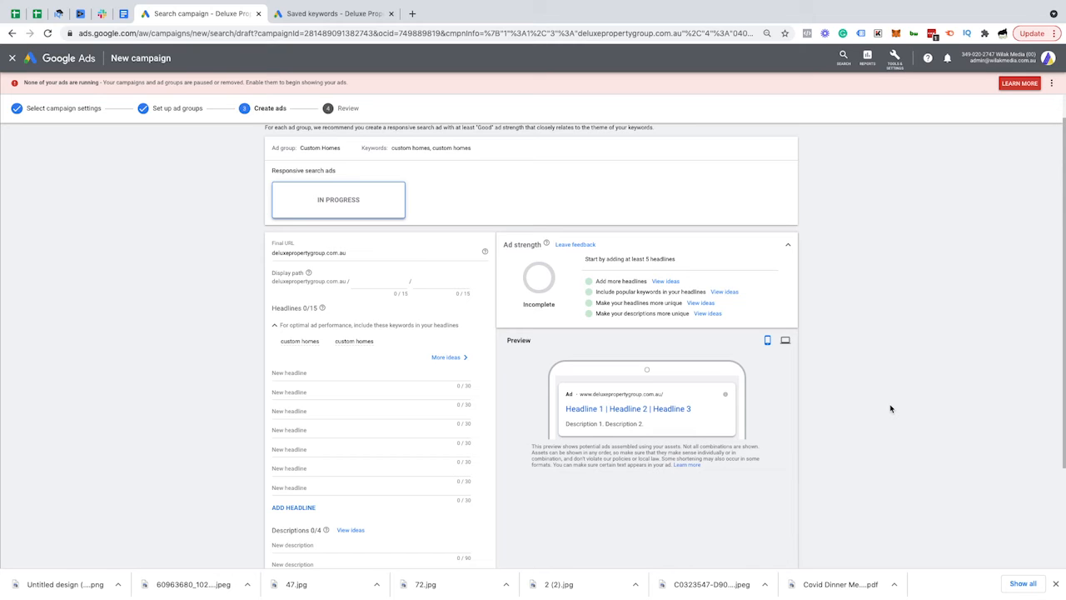
pyautogui.scroll(-1, 587, 408)
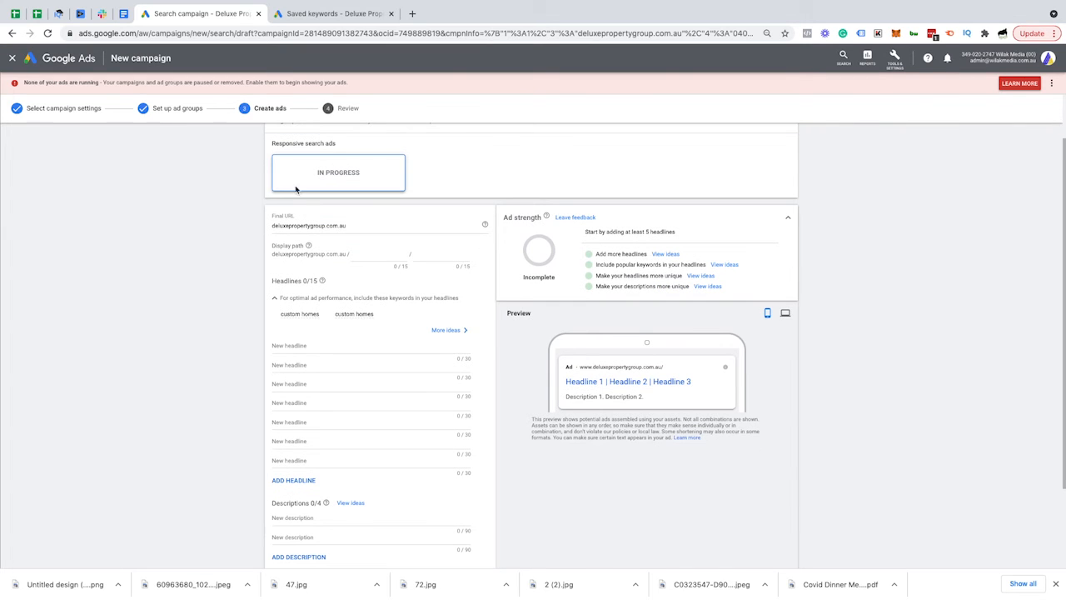
pyautogui.click(341, 14)
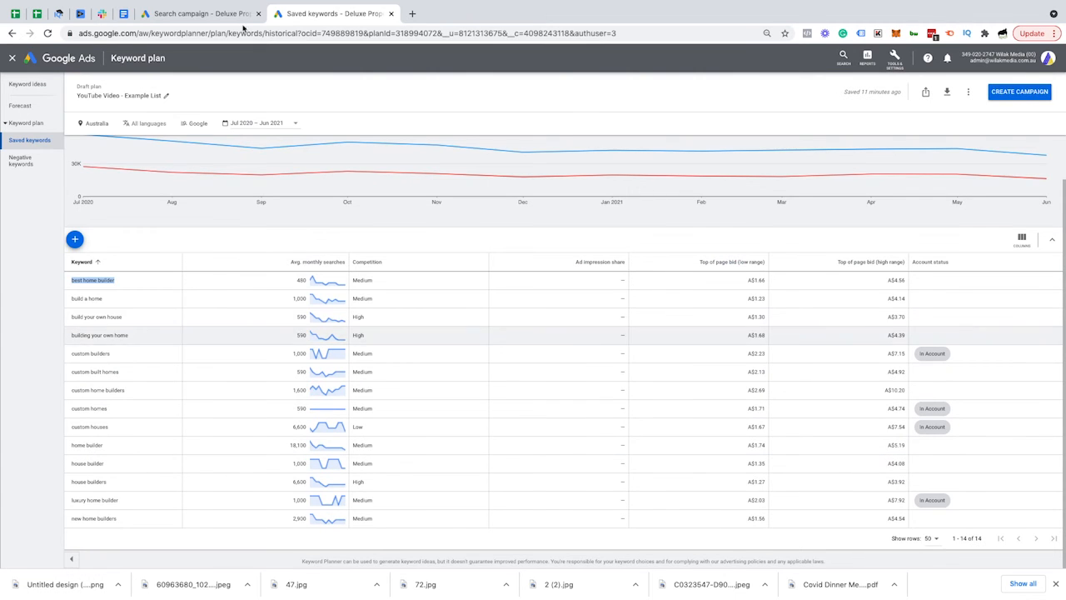
pyautogui.click(199, 13)
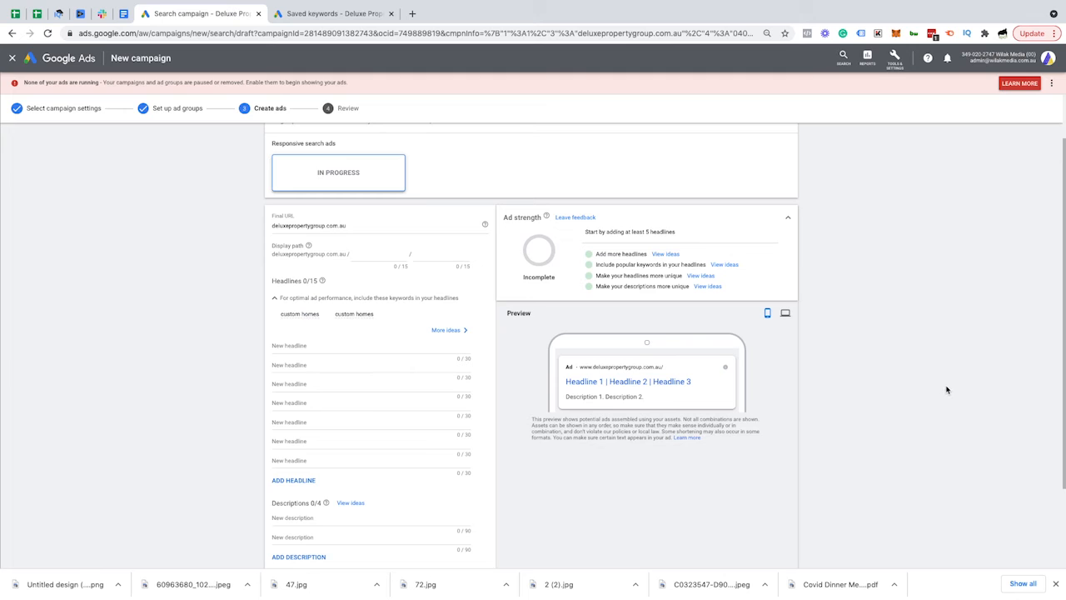
# Enter the headlines "Custom Home Builder Brisbane", "5 Star Experience", "#1 Custom Home Designs" and "Request A Free Quote Now"
pyautogui.scroll(-2, 500, 316)
pyautogui.click(327, 250)
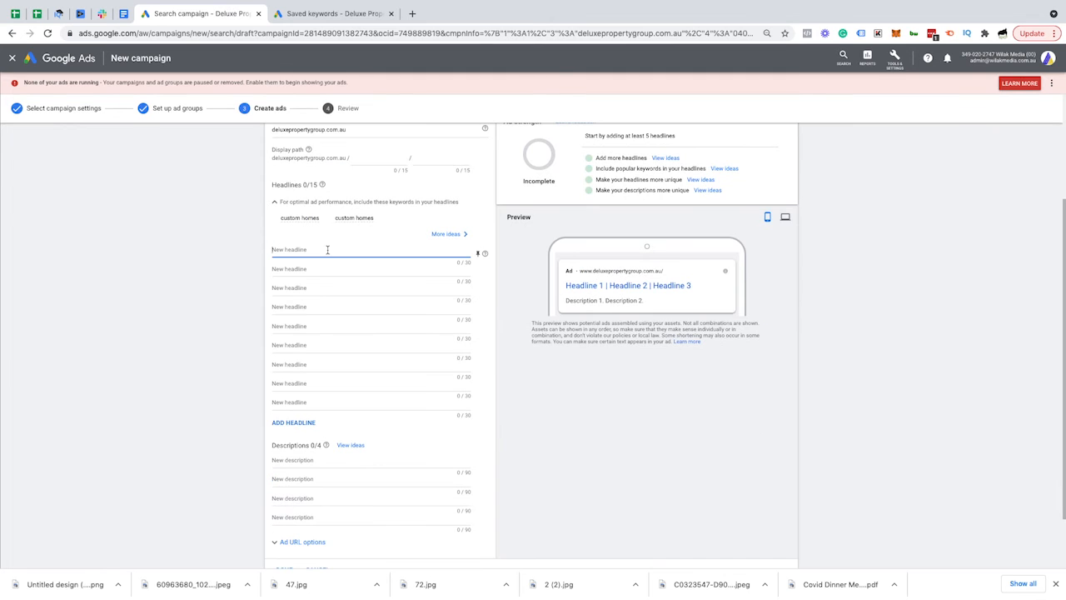
pyautogui.write('Custom Home Builder Brisbane 5 Star Experience #1 Custom Home Designs Request A Free Quote Now')
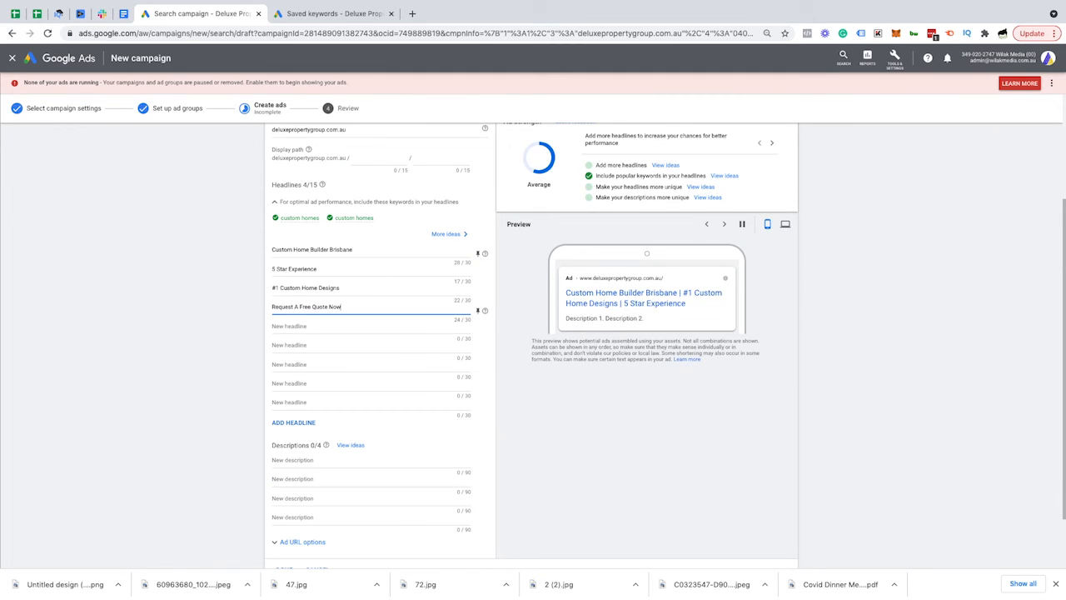
# View the first headline's pinning options without changing them and pin "Request A Free Quote Now" to position 3
pyautogui.click(478, 255)
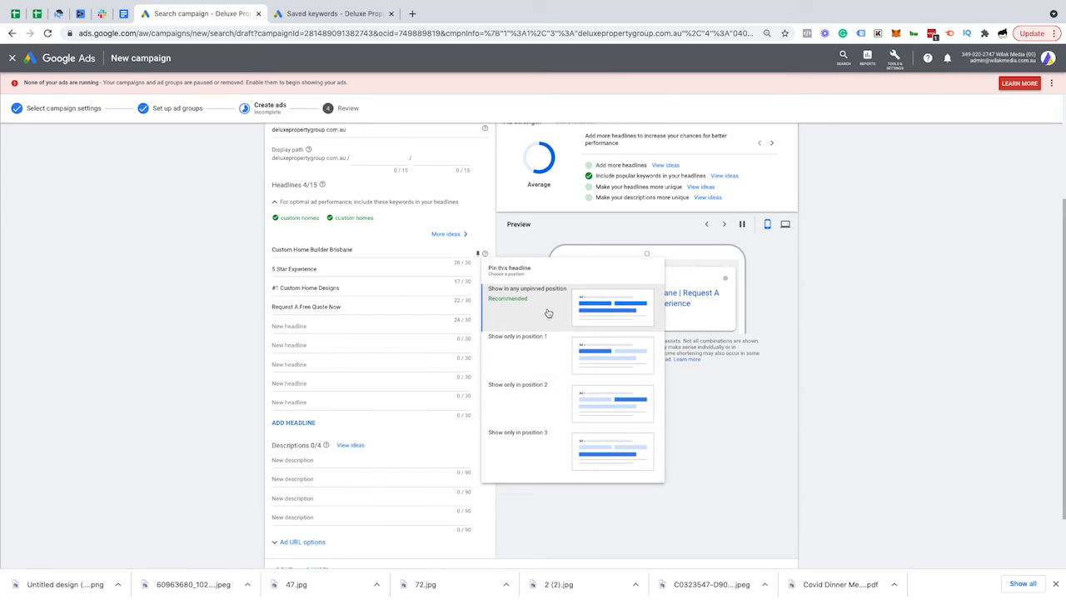
pyautogui.click(856, 457)
pyautogui.moveTo(472, 317)
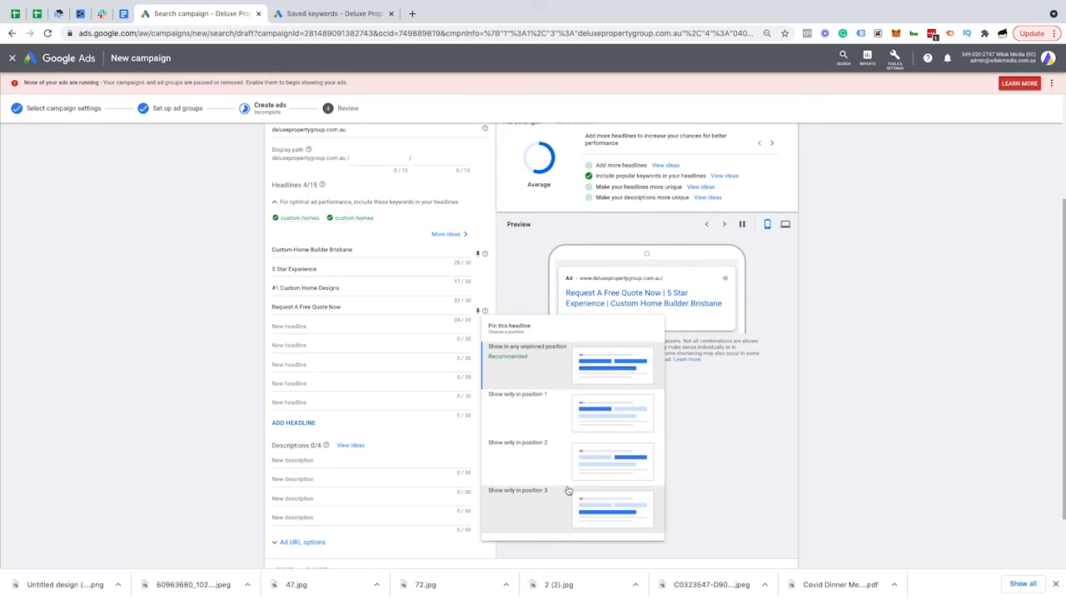
pyautogui.click(552, 508)
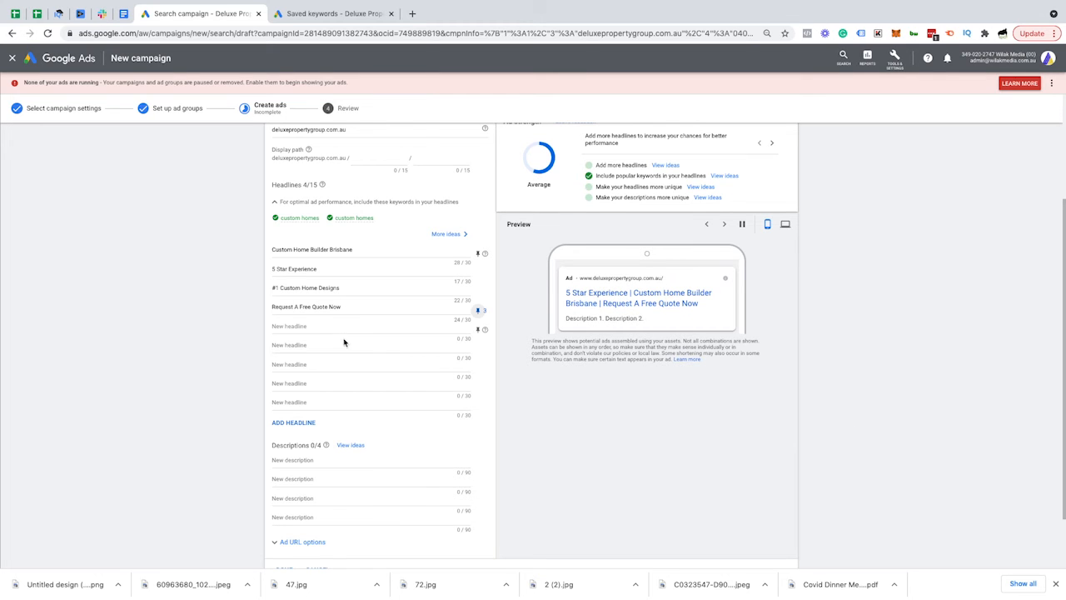
pyautogui.scroll(2, 383, 299)
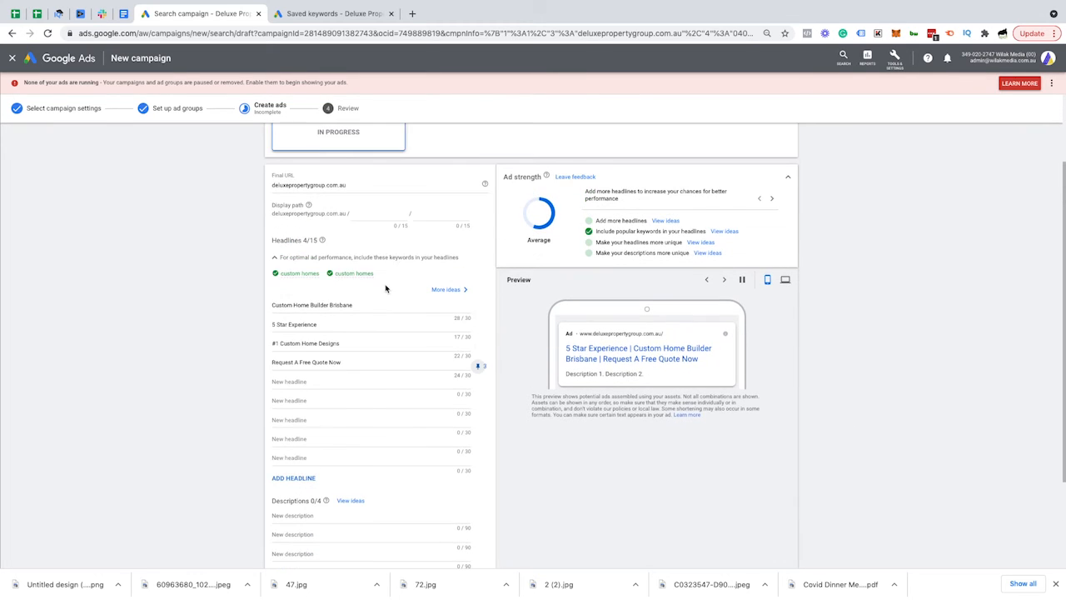
# Set the ad's display path to "custom" and "homes"
pyautogui.tripleClick(327, 219)
pyautogui.click(393, 248)
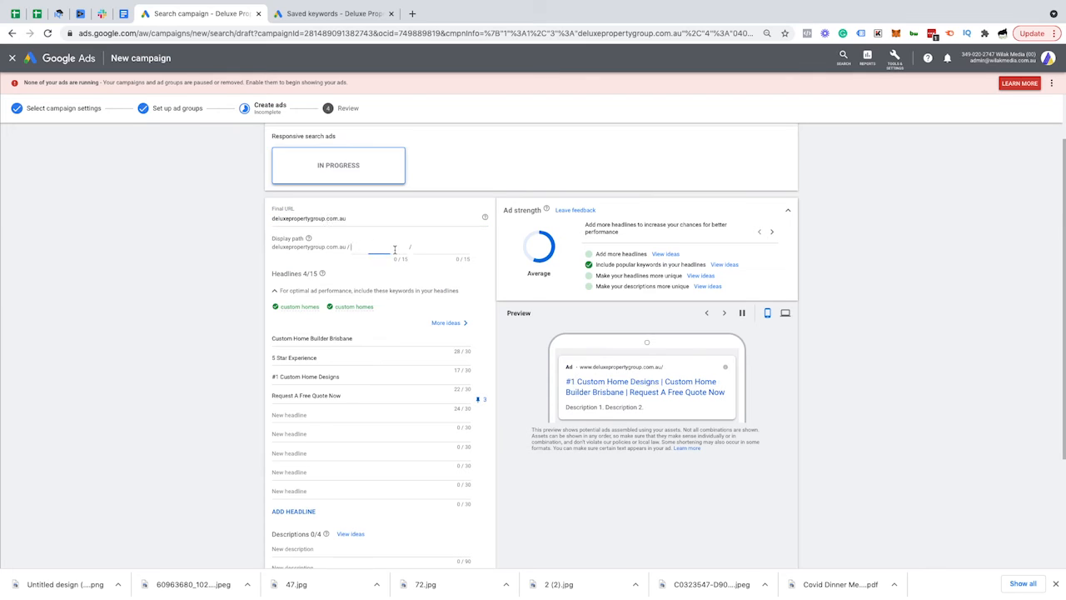
pyautogui.write('custom')
pyautogui.press('Tab')
pyautogui.write('homes')
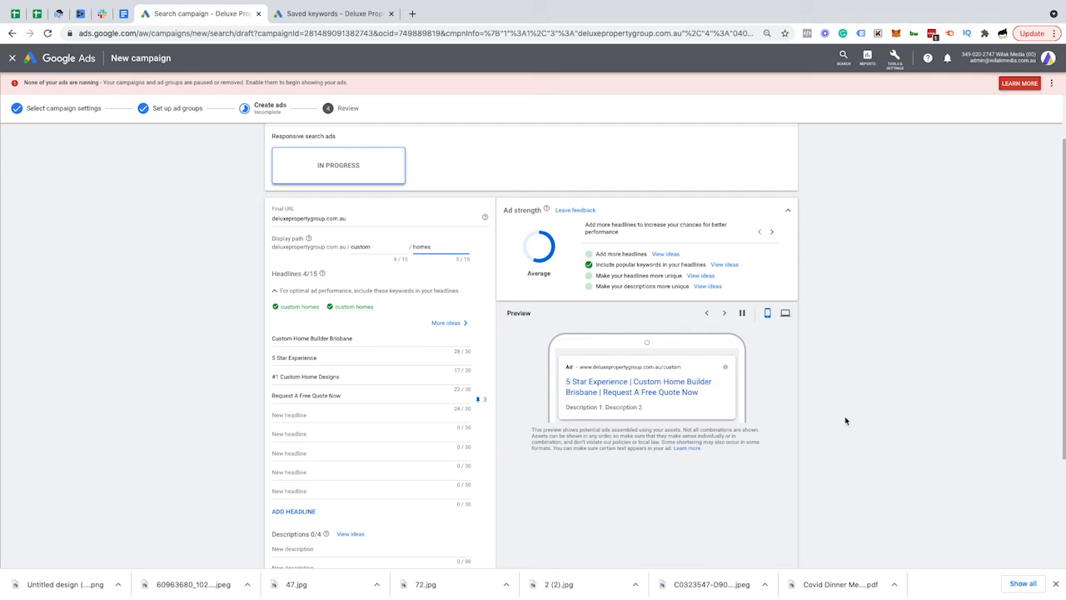
# Enter the first description "Custom Home Designs Done Fast & Professionally. Rated 5 Stars On Google. Get Quote Now."
pyautogui.scroll(-1, 424, 375)
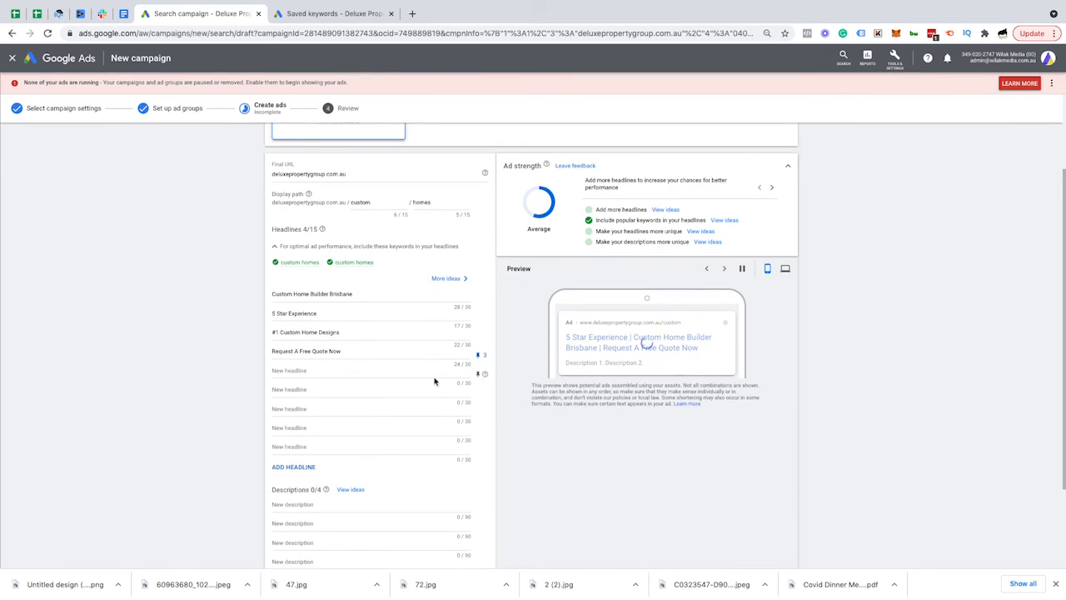
pyautogui.scroll(-3, 434, 380)
pyautogui.click(361, 388)
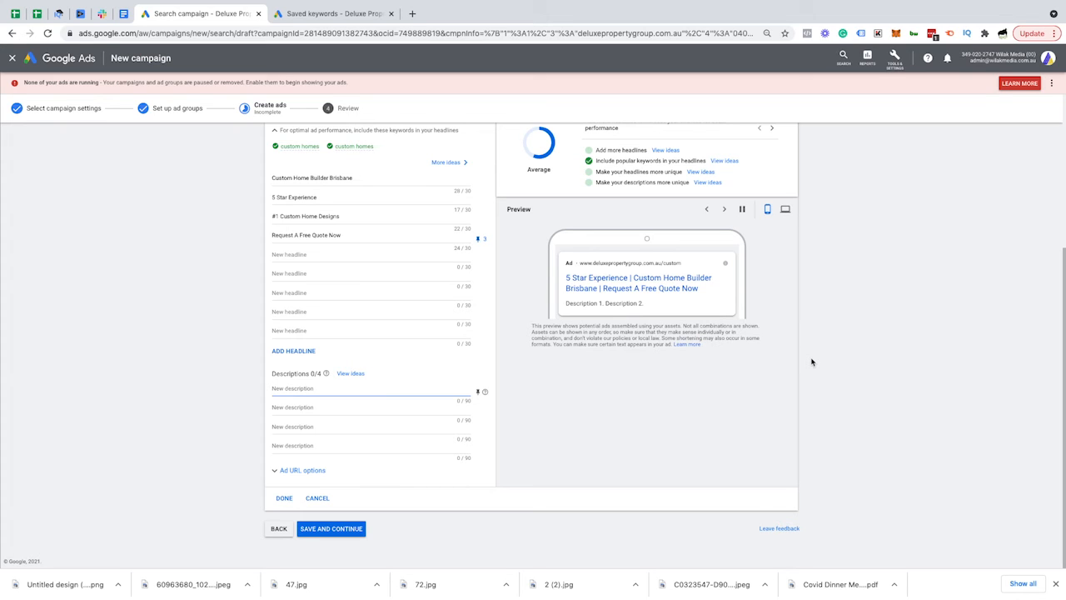
pyautogui.write('Cust')
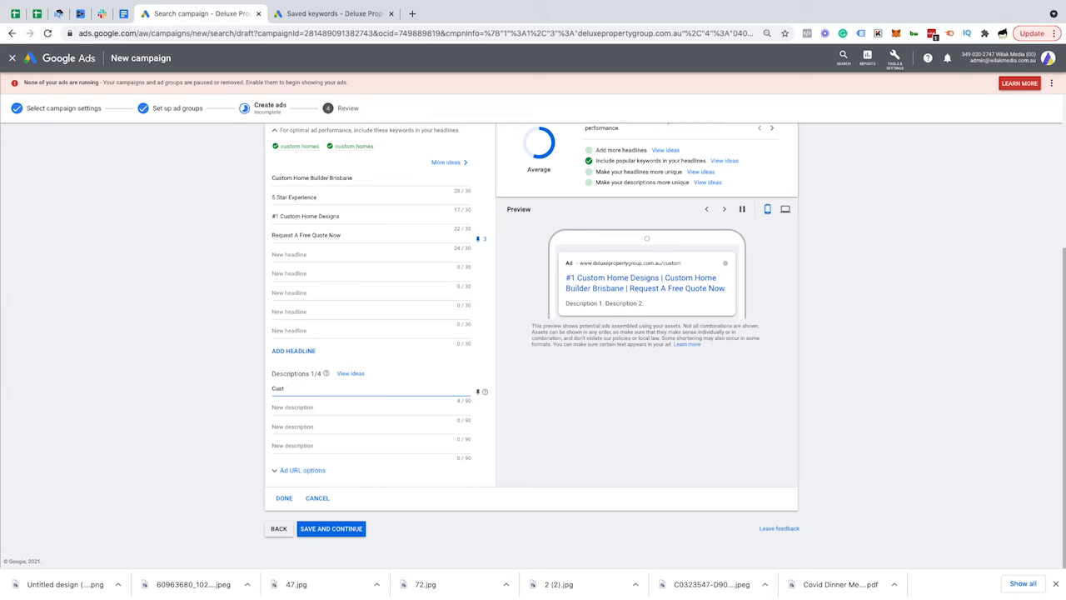
pyautogui.press('BackSpace')
pyautogui.write('Custom Home Designs Done Fast & Professionally. Rated 5 Stars On Google. Get Quote Now!')
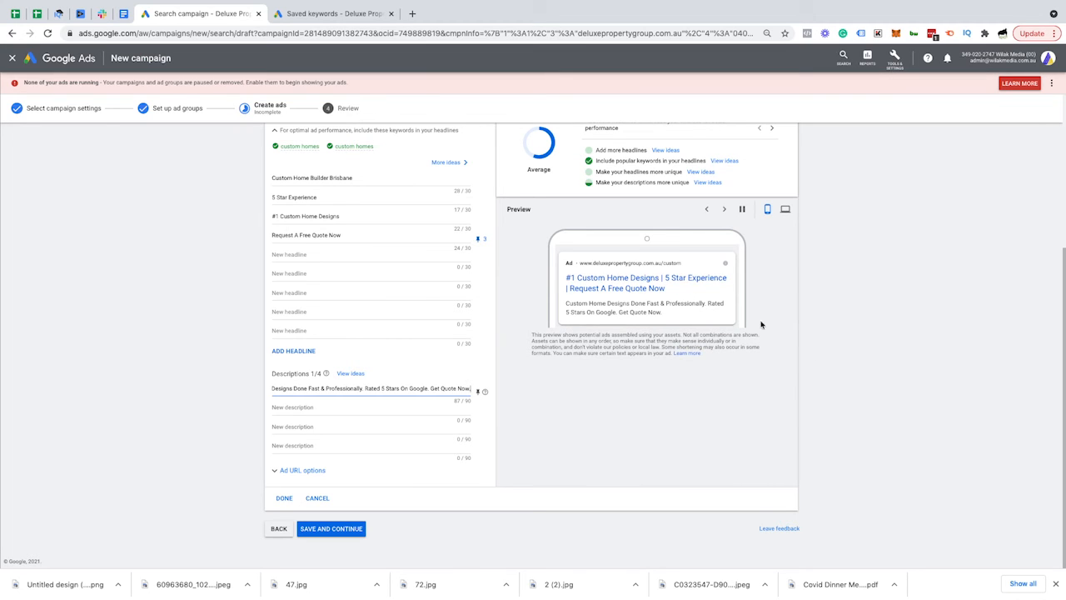
# Review the ad's first description, headlines, display path and preview
pyautogui.tripleClick(307, 388)
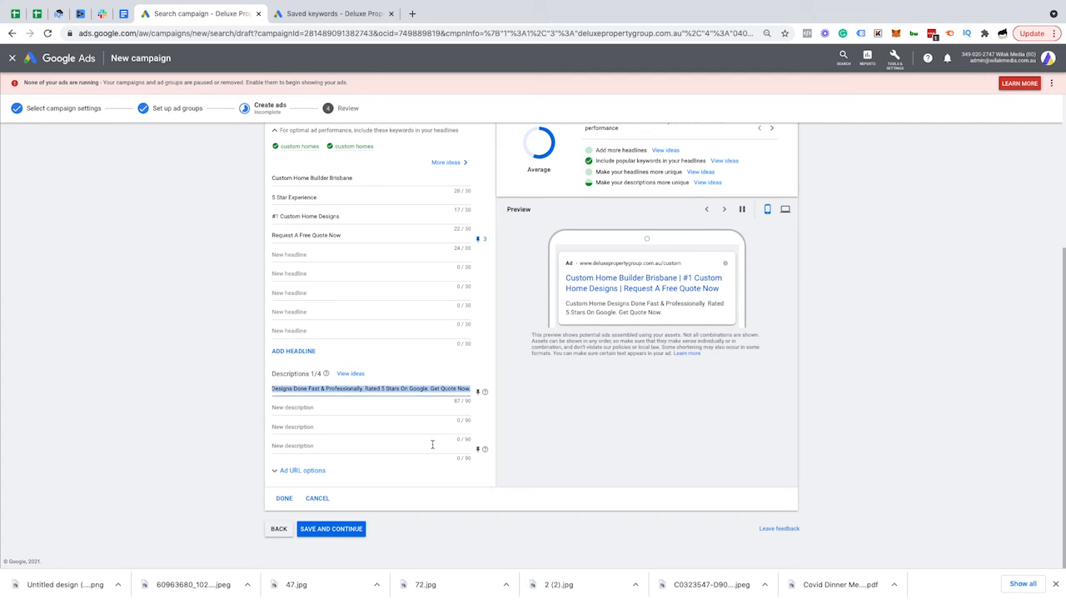
pyautogui.scroll(1, 432, 443)
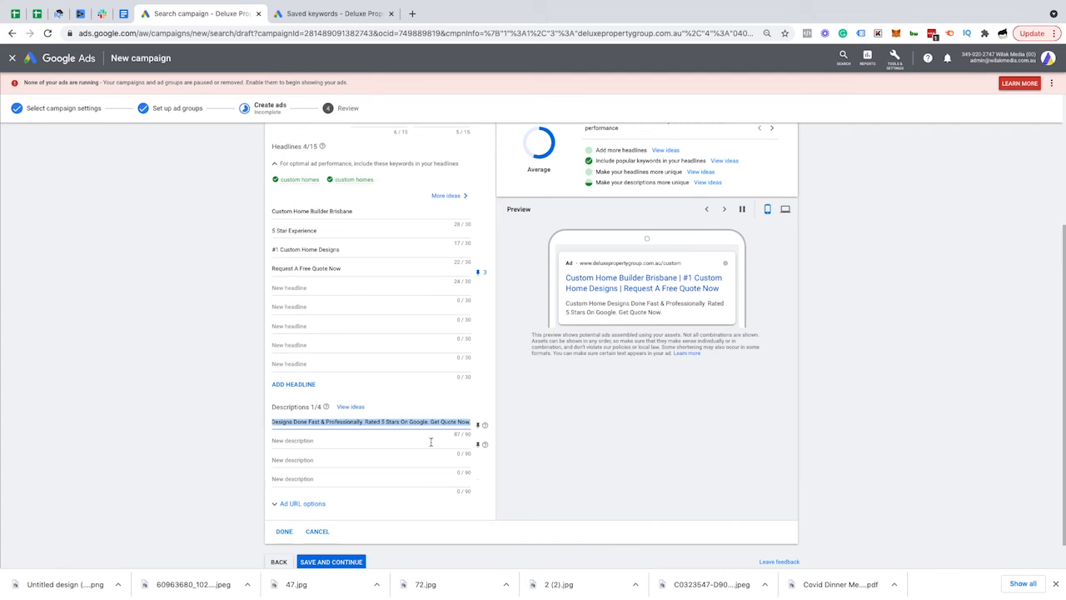
pyautogui.click(965, 436)
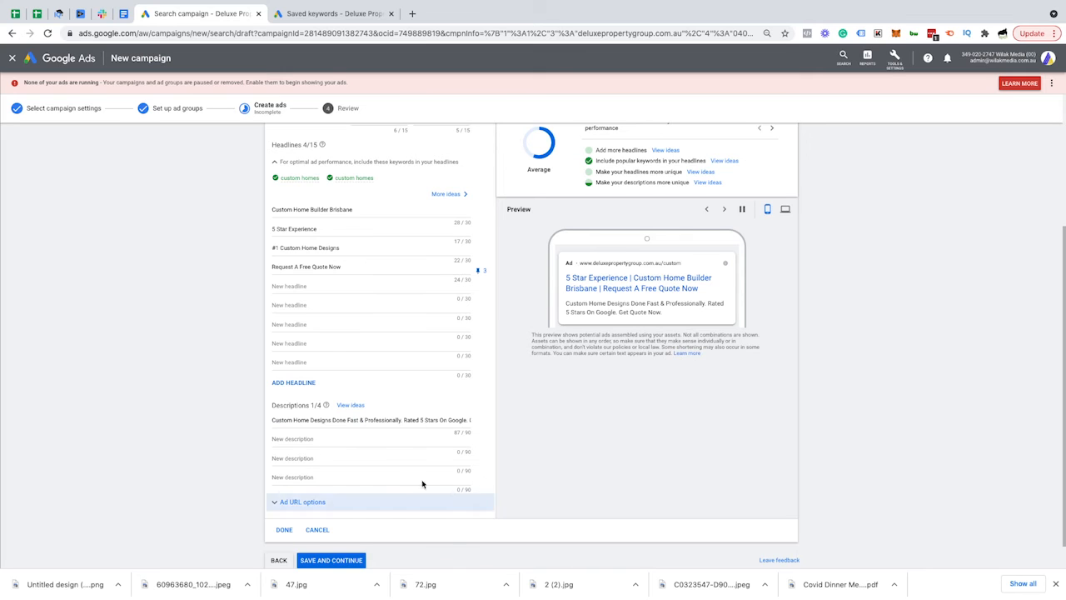
pyautogui.scroll(1, 396, 438)
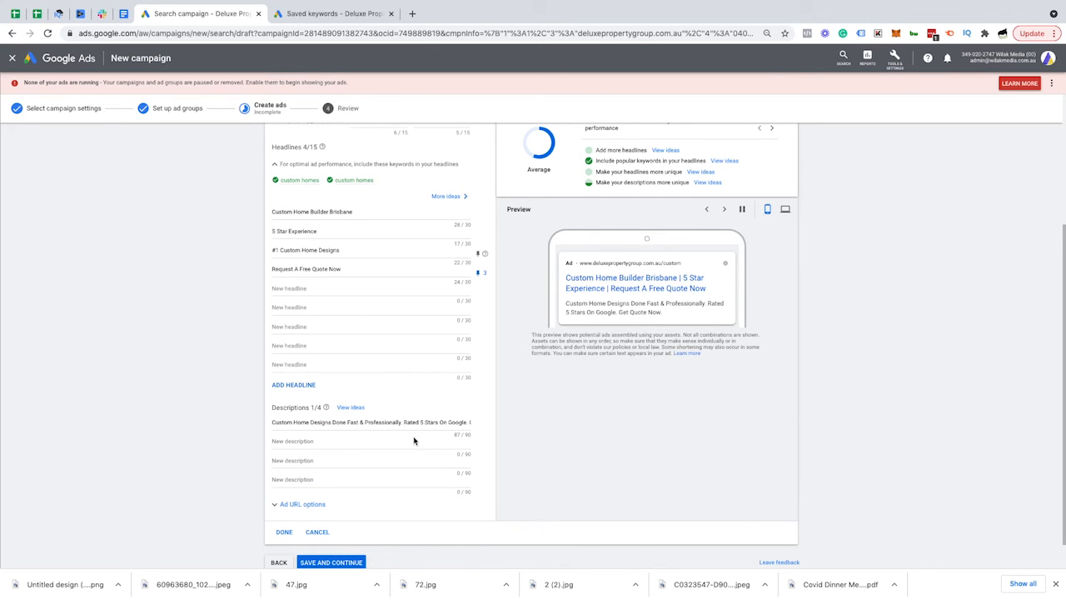
pyautogui.scroll(1, 425, 445)
pyautogui.scroll(2, 427, 448)
pyautogui.scroll(-4, 442, 444)
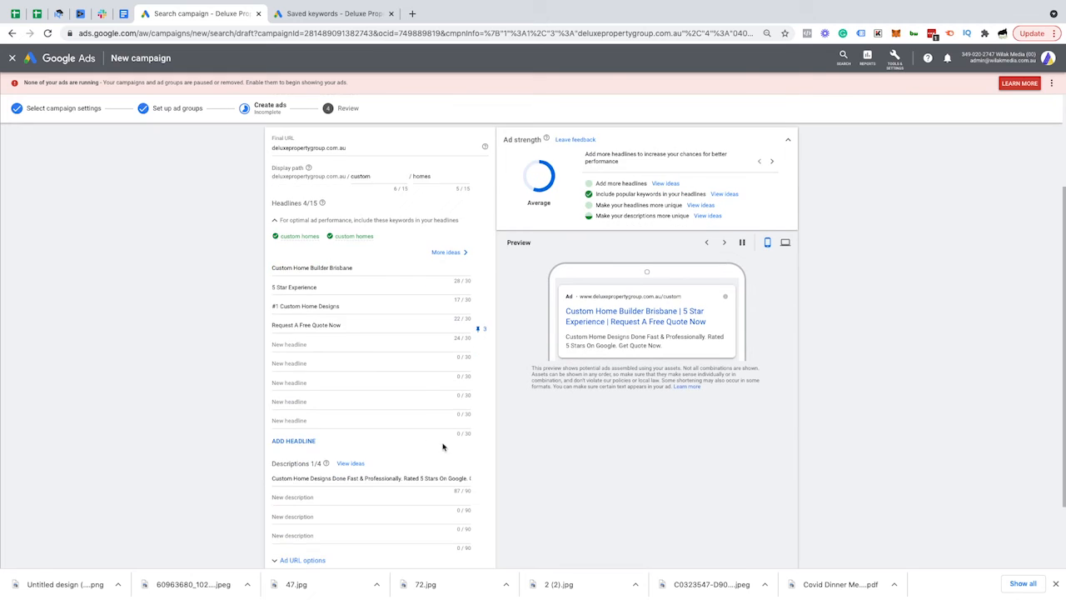
pyautogui.scroll(8, 522, 486)
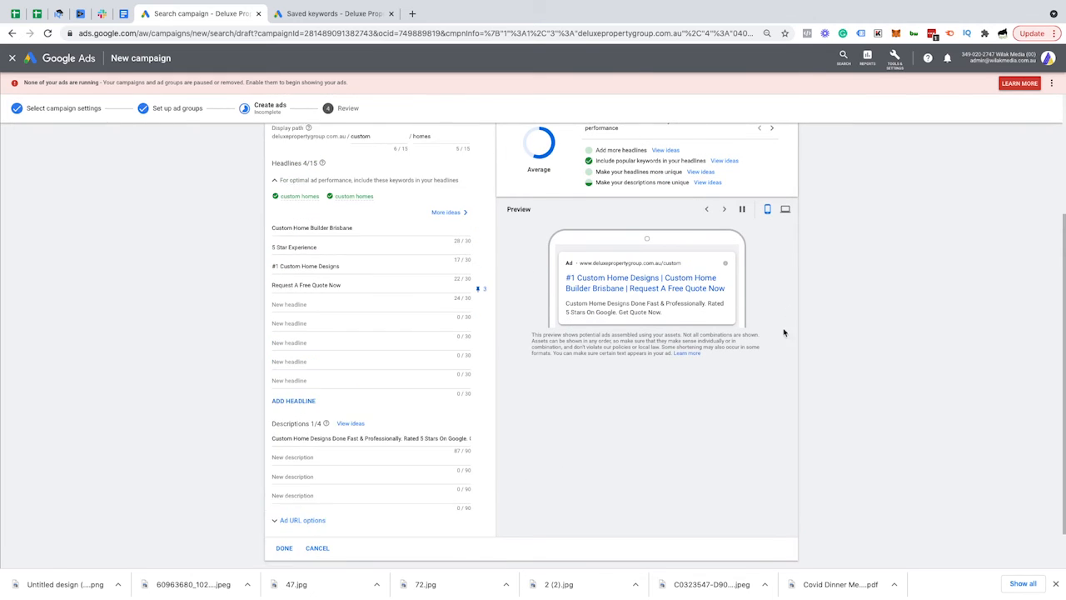
pyautogui.scroll(-1, 819, 342)
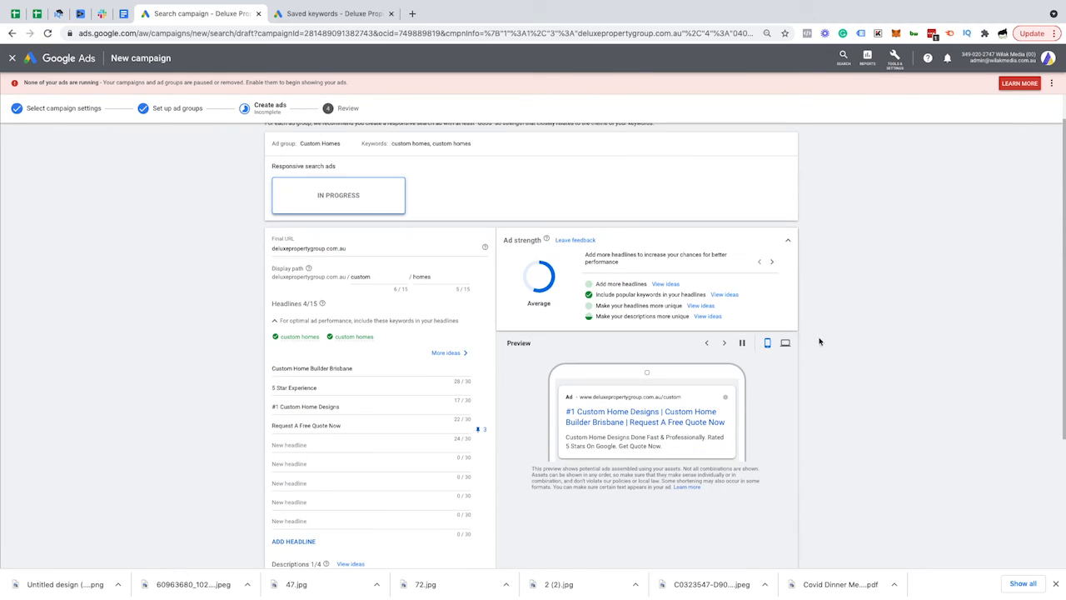
# View the ideas for more unique headlines and examine suggestion topics such as shipping and returns, benefits, brand and call to action
pyautogui.click(702, 305)
pyautogui.scroll(-1, 866, 392)
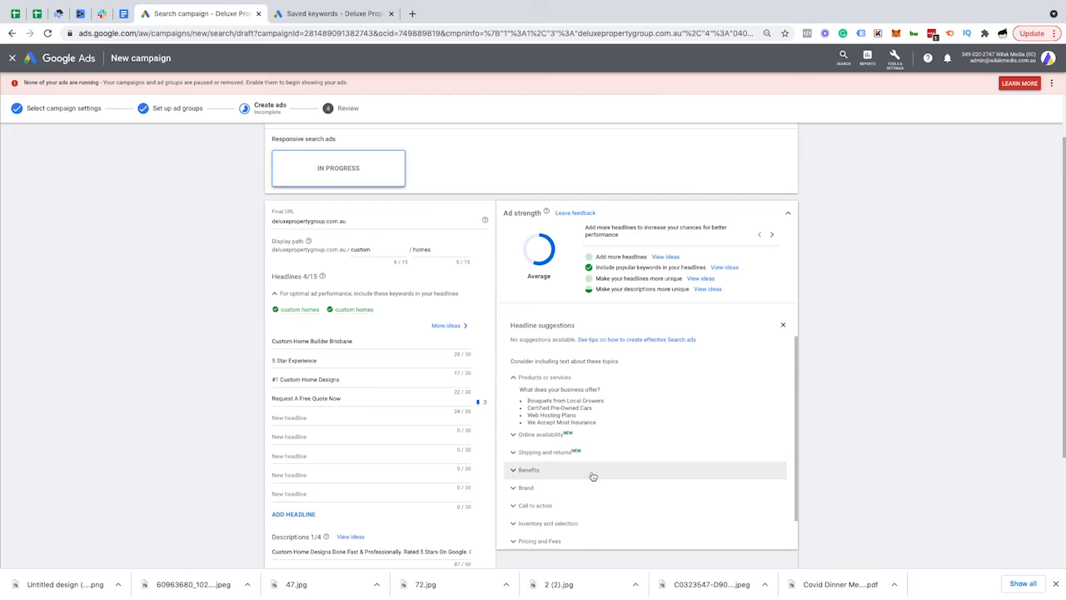
pyautogui.scroll(-1, 597, 447)
pyautogui.click(625, 418)
pyautogui.scroll(1, 585, 360)
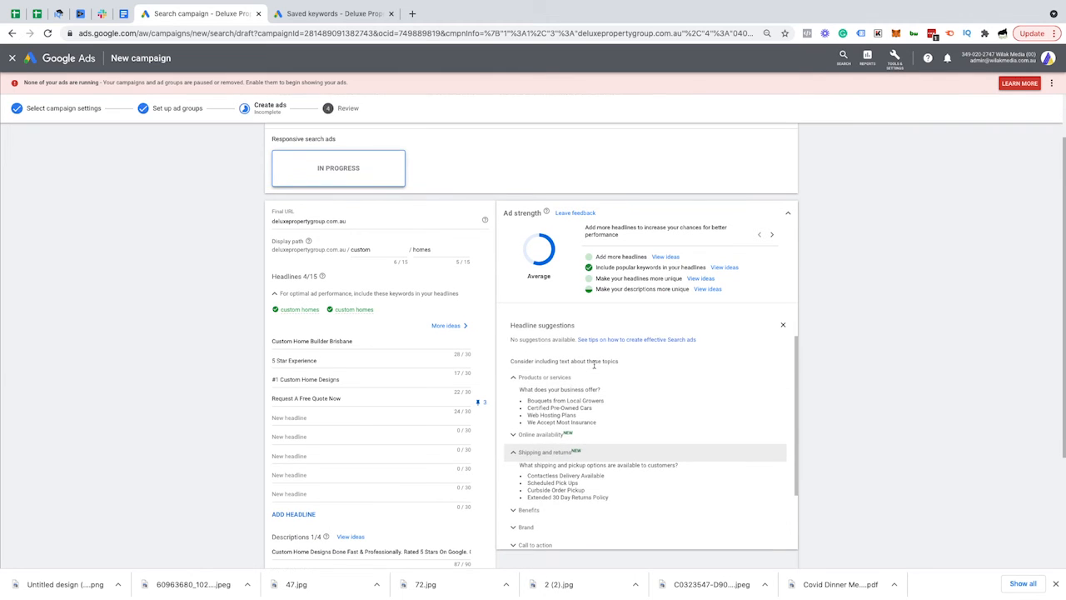
pyautogui.click(549, 377)
pyautogui.scroll(-1, 616, 416)
pyautogui.click(607, 447)
pyautogui.click(578, 473)
pyautogui.scroll(-1, 633, 475)
pyautogui.click(559, 496)
pyautogui.scroll(-2, 661, 500)
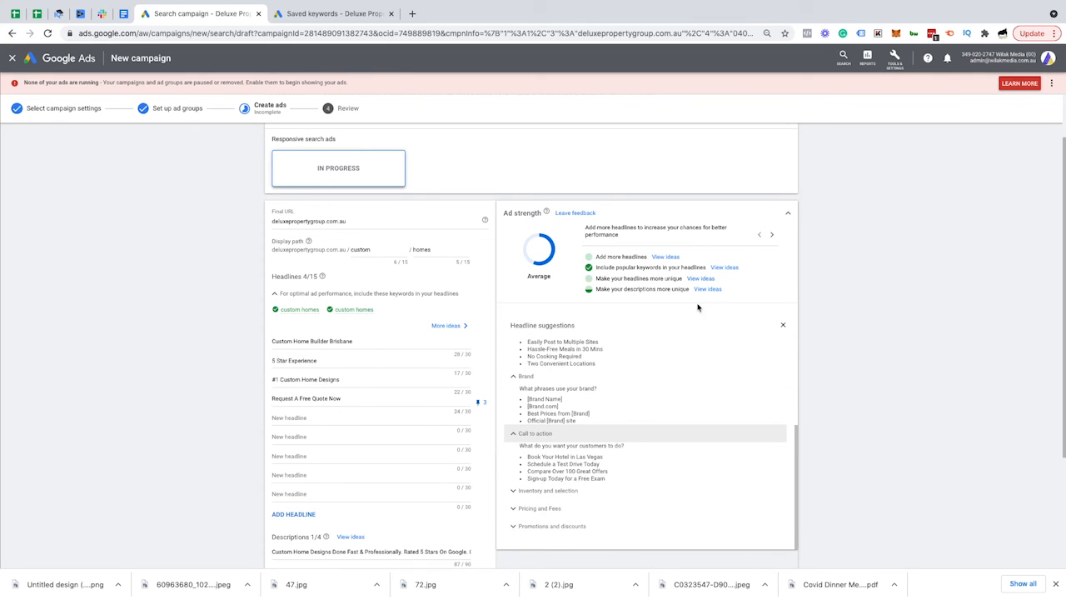
# Add a fifth headline that uses keyword insertion with the default text "Custom Homes Brisbane"
pyautogui.click(332, 419)
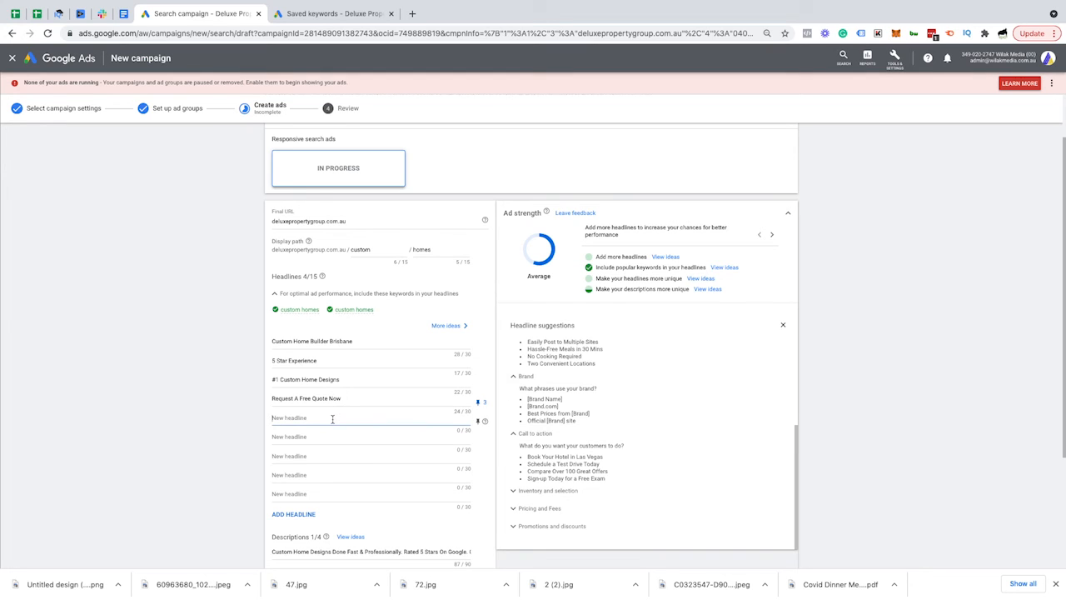
pyautogui.write('{')
pyautogui.press('BackSpace')
pyautogui.write('{')
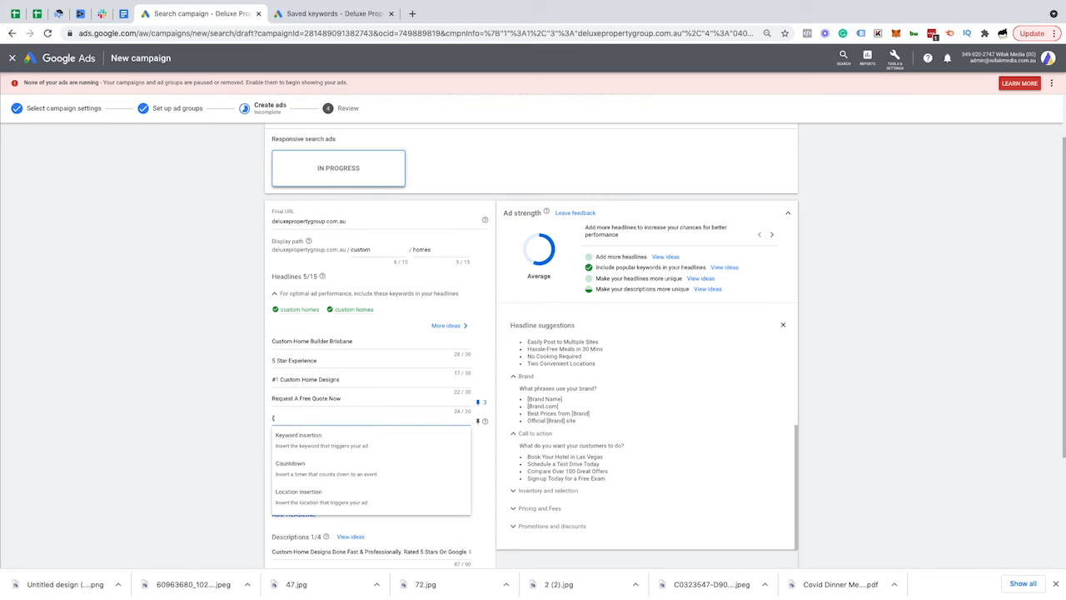
pyautogui.click(318, 446)
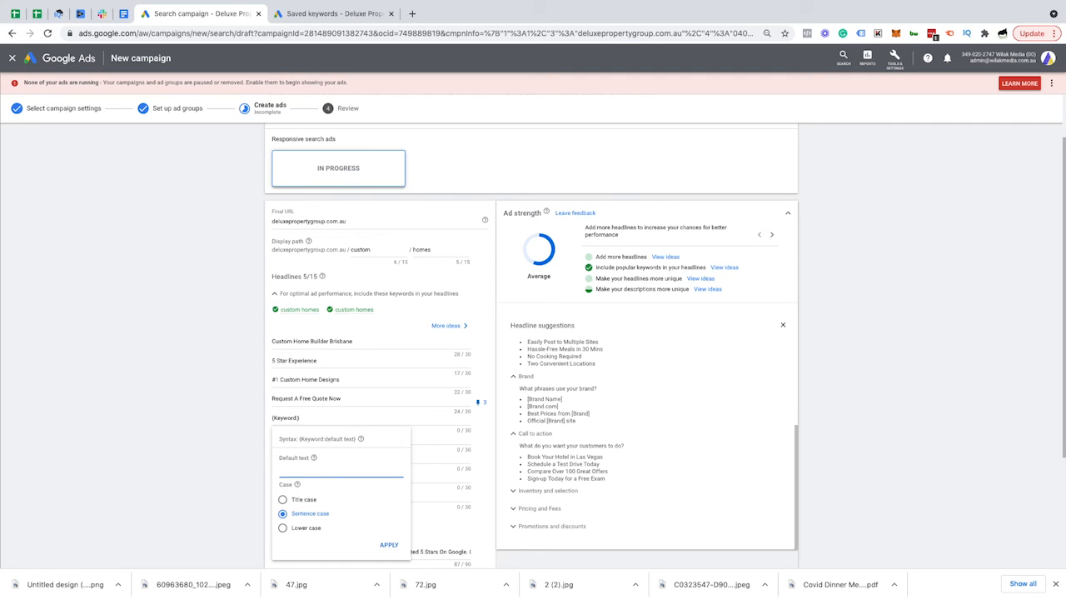
pyautogui.write('Homes Brisbane')
pyautogui.click(389, 544)
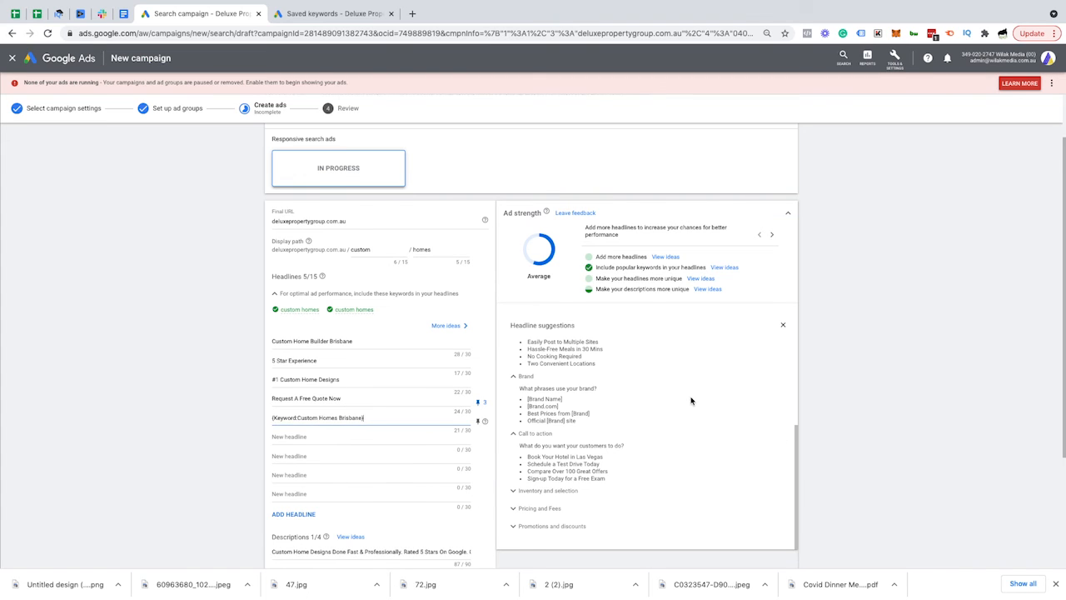
# Save the responsive search ad, continue to the campaign review and publish the campaign
pyautogui.scroll(-1, 691, 401)
pyautogui.scroll(-2, 696, 412)
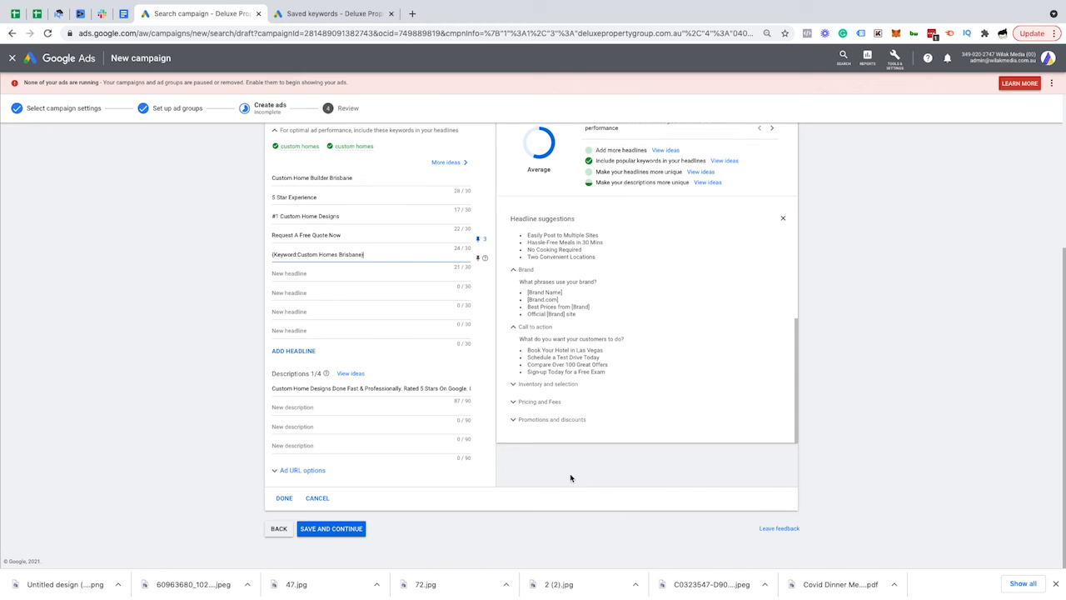
pyautogui.scroll(1, 537, 479)
pyautogui.scroll(-1, 516, 474)
pyautogui.click(343, 529)
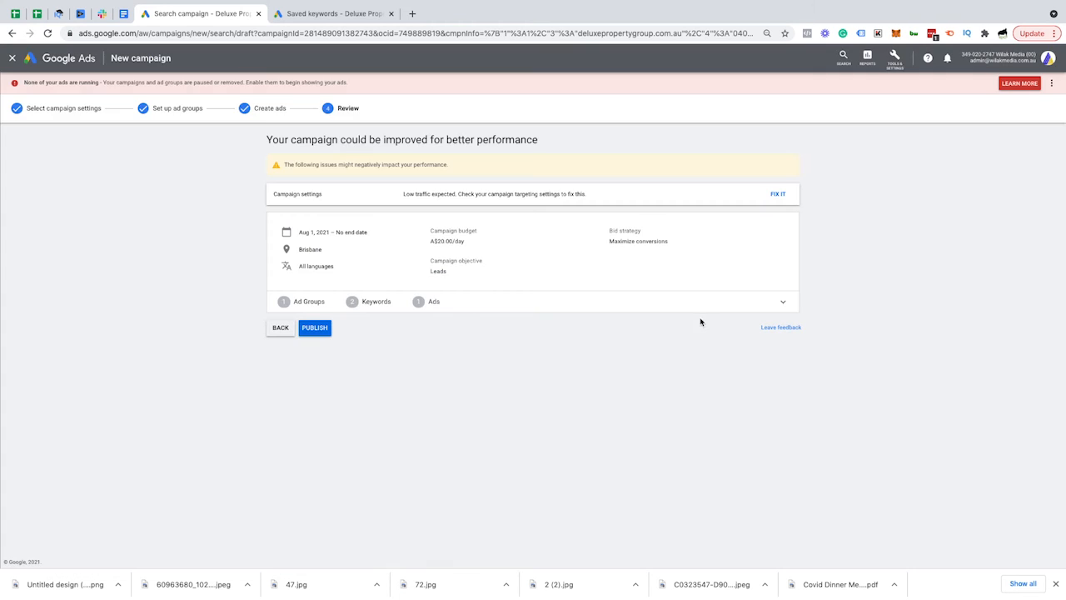
pyautogui.click(319, 331)
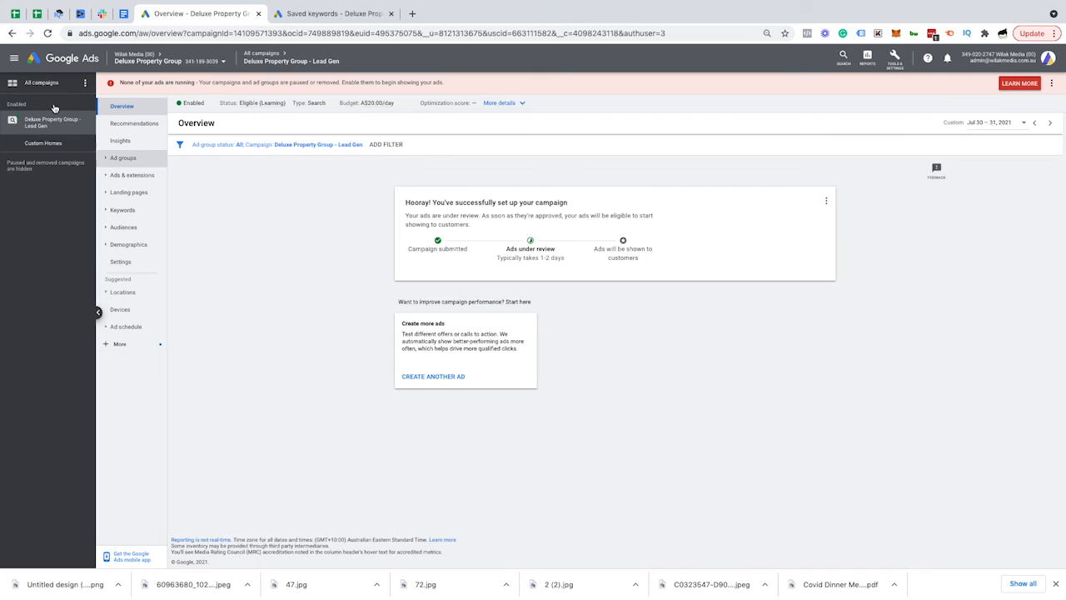
# Open the campaigns list for all campaigns in the account
pyautogui.click(49, 84)
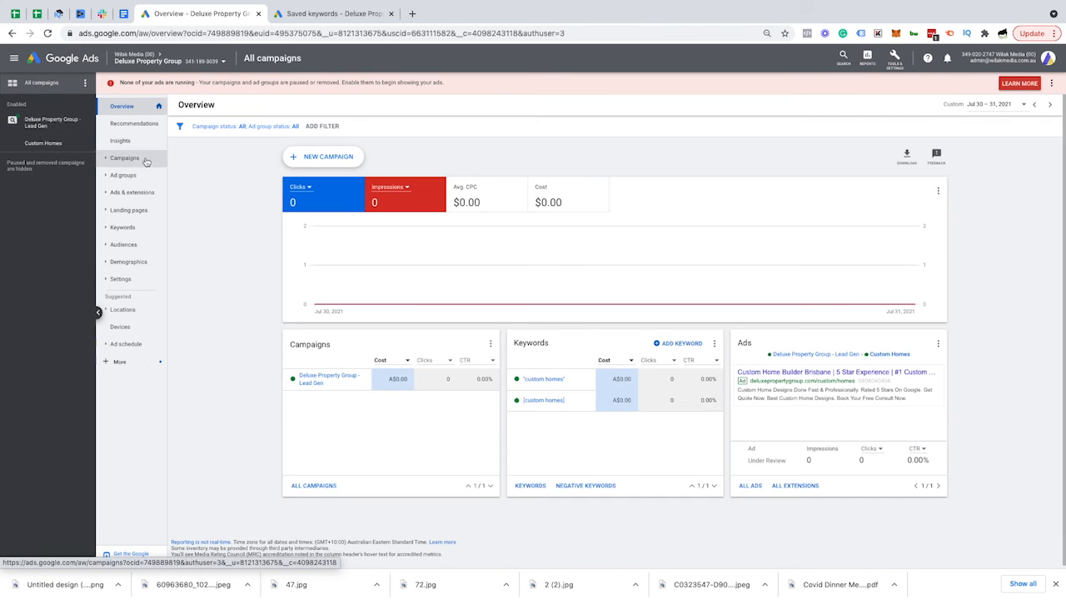
pyautogui.click(145, 160)
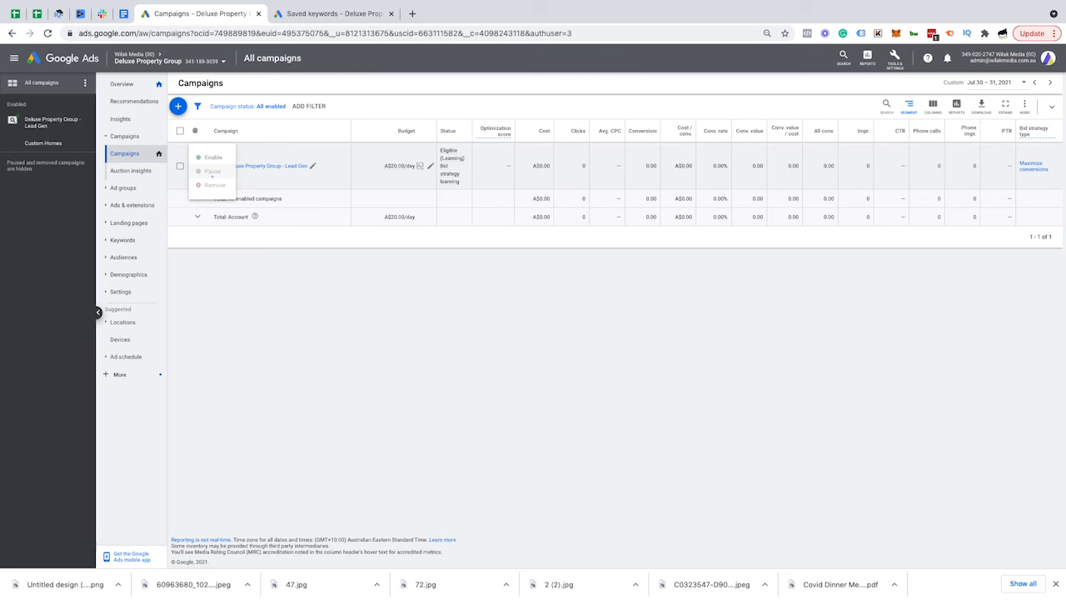